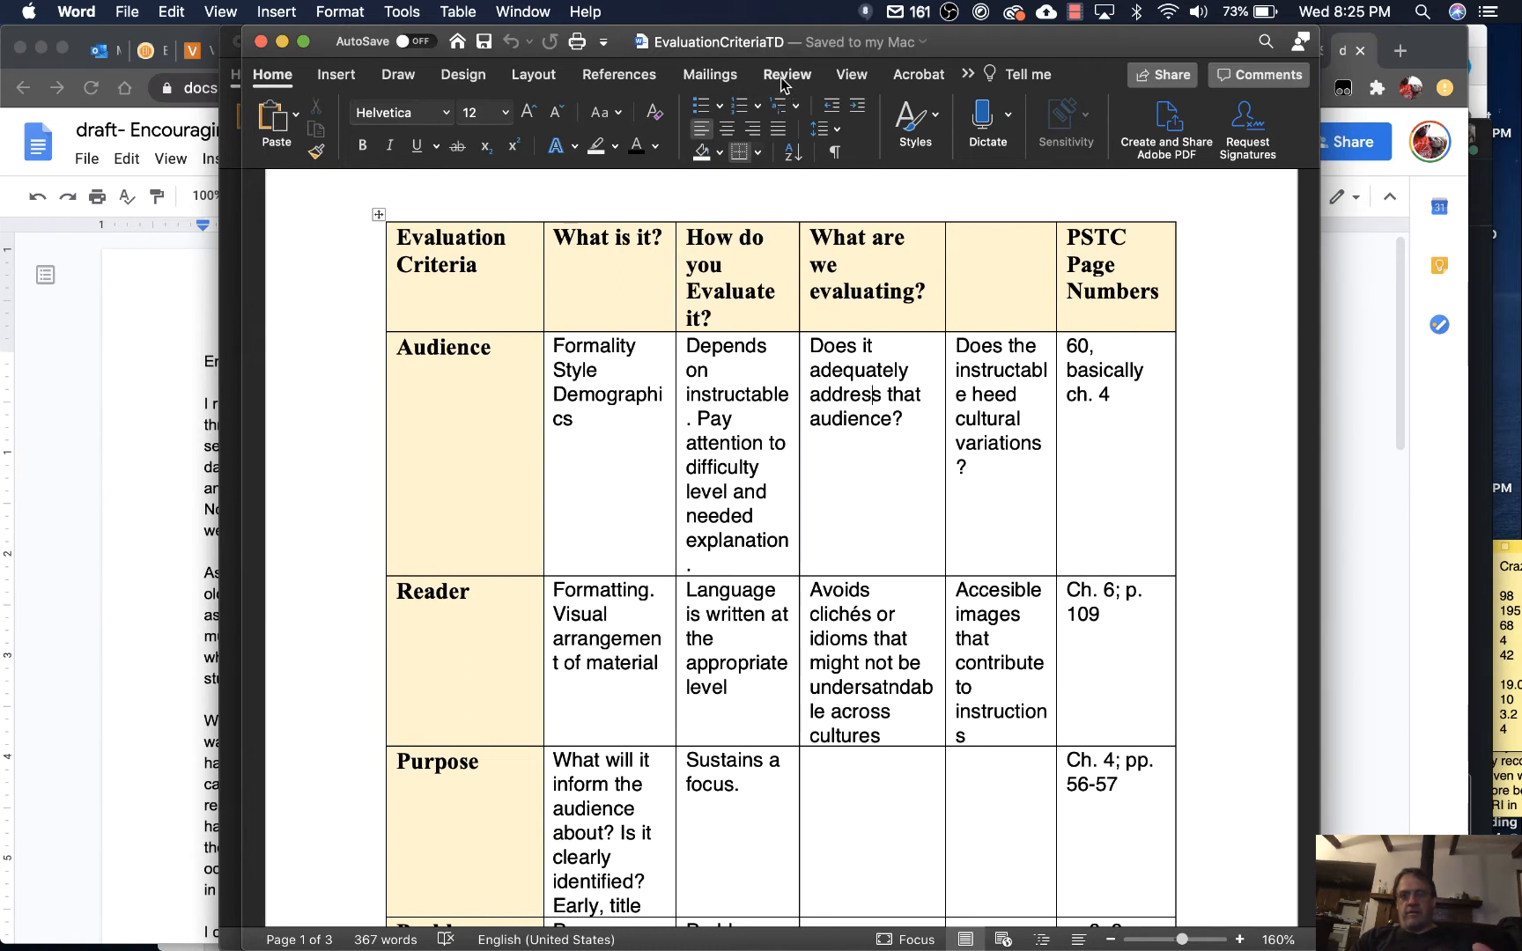
# Turn on Track Changes for the document.
pyautogui.click(784, 75)
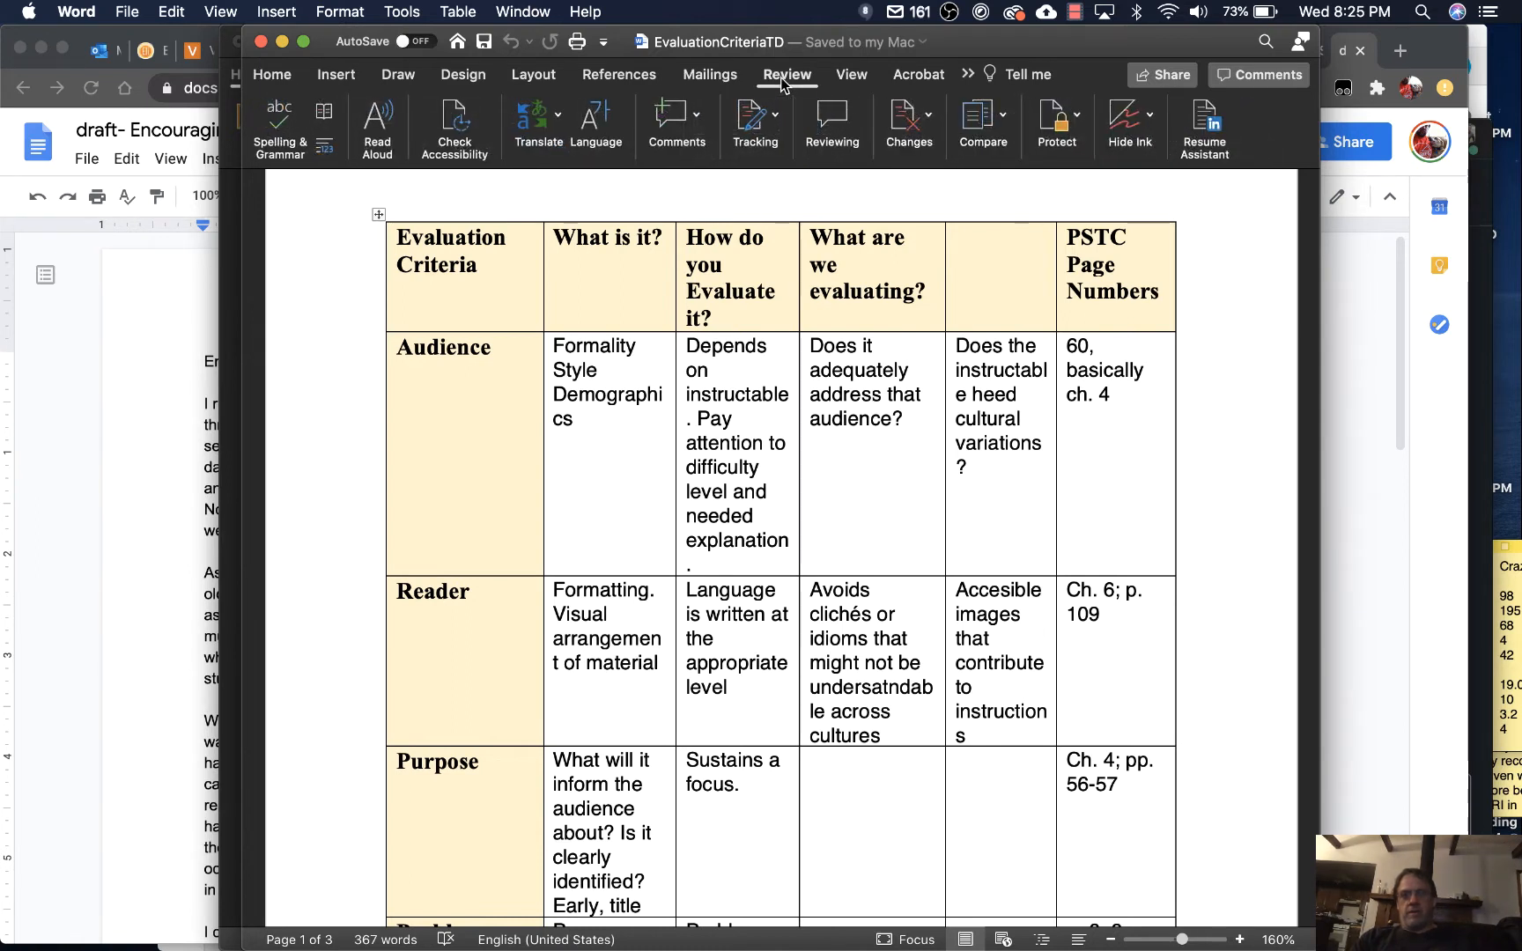
pyautogui.click(774, 122)
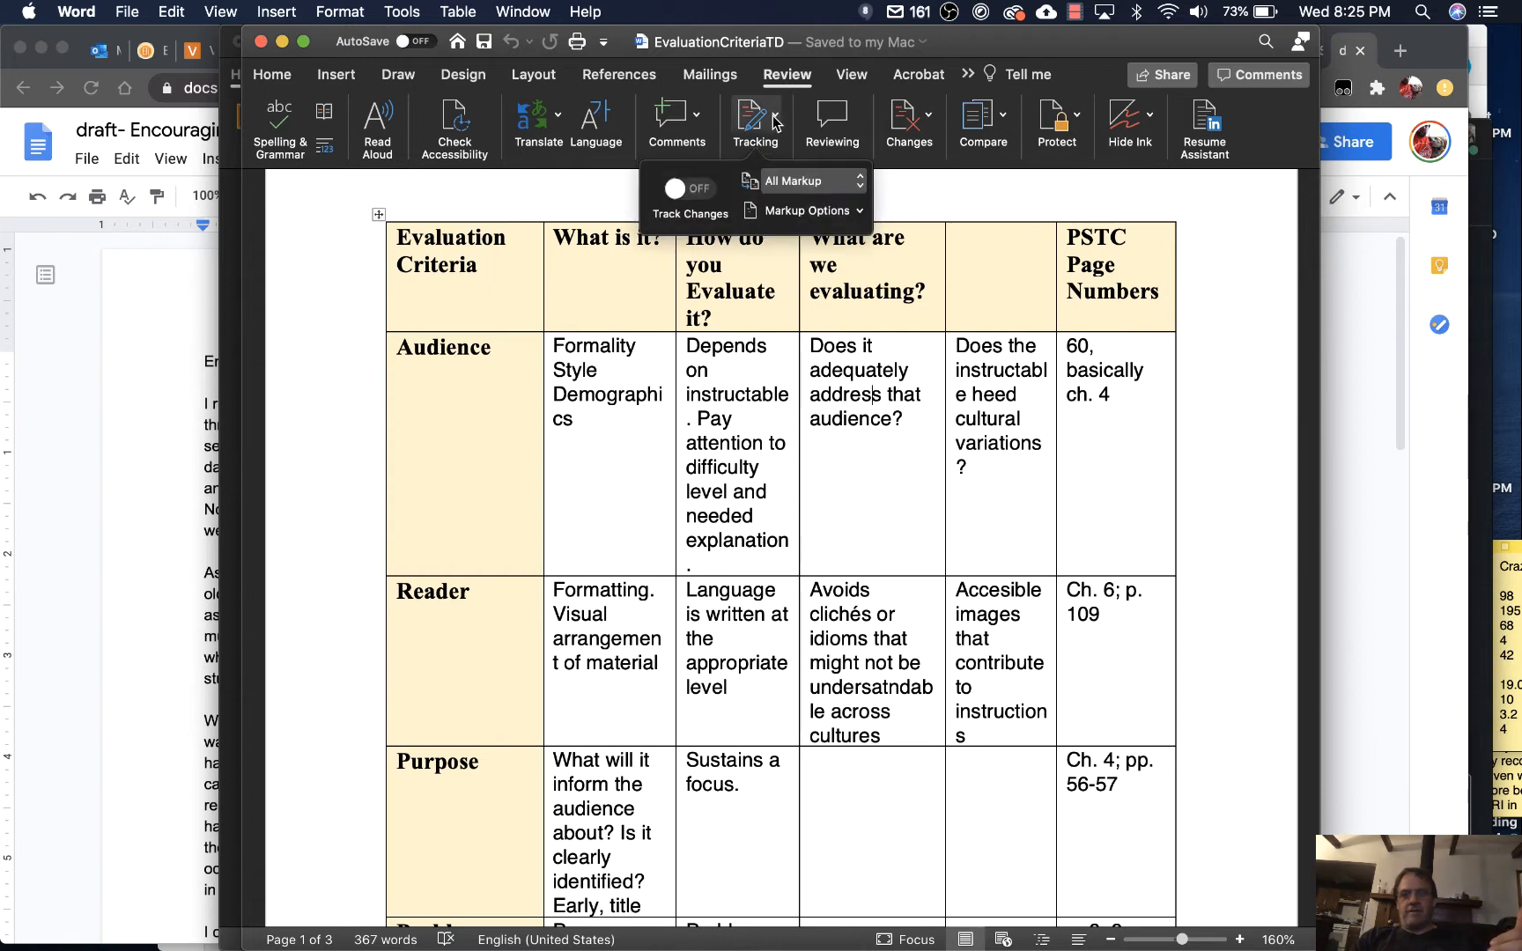
pyautogui.click(695, 190)
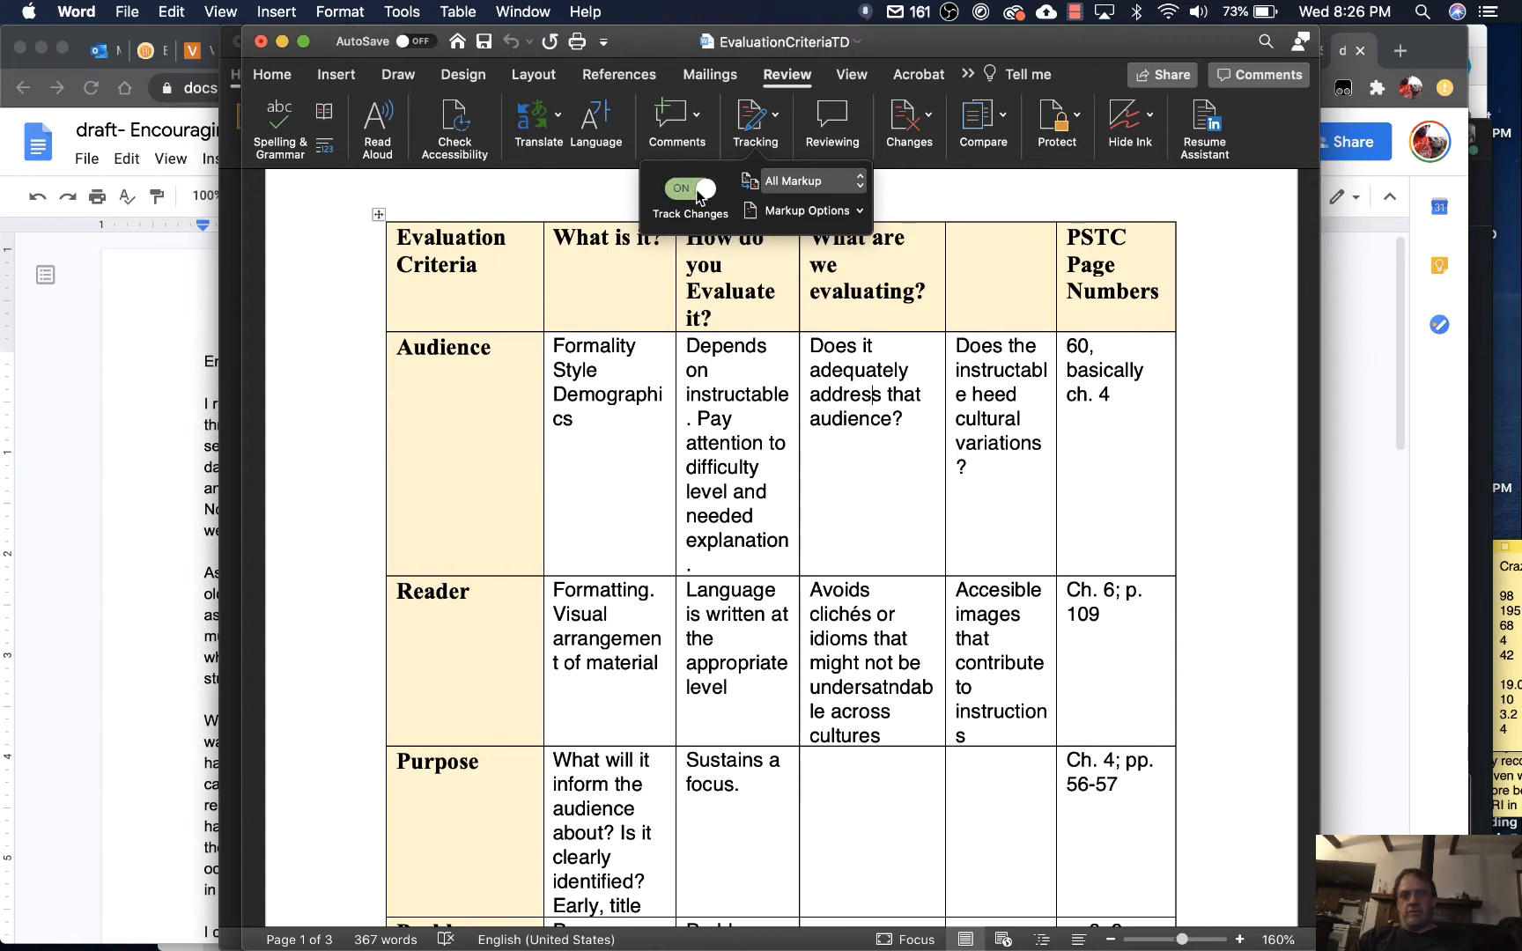
# Insert the tracked filler text "guirgborfboi" directly before "cultural variations?" in the Audience row.
pyautogui.click(1003, 255)
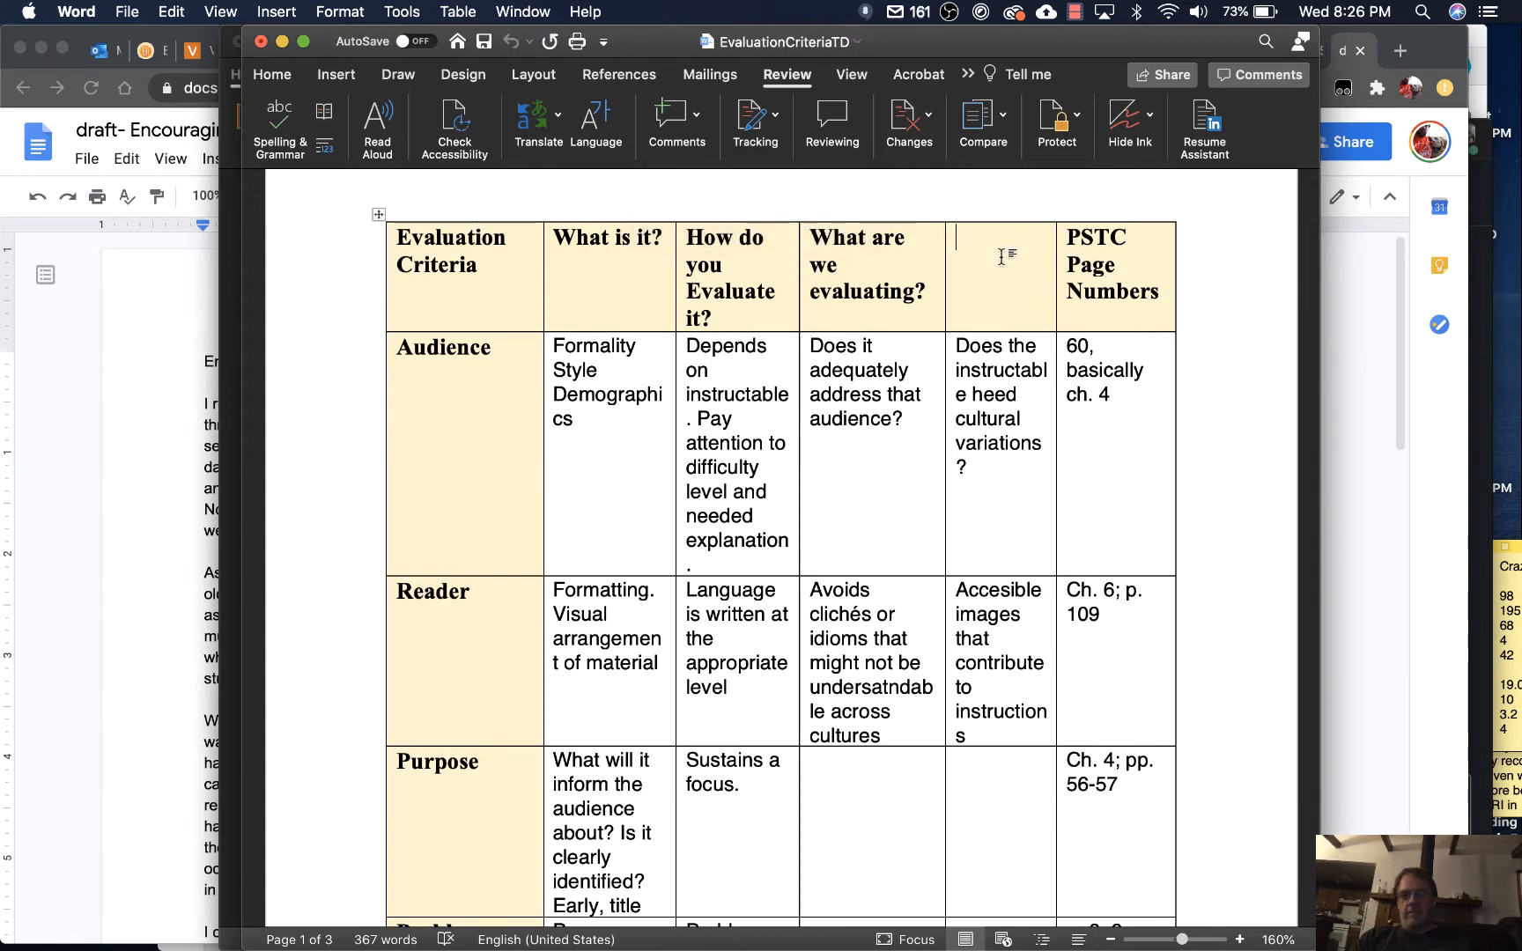
pyautogui.click(1022, 398)
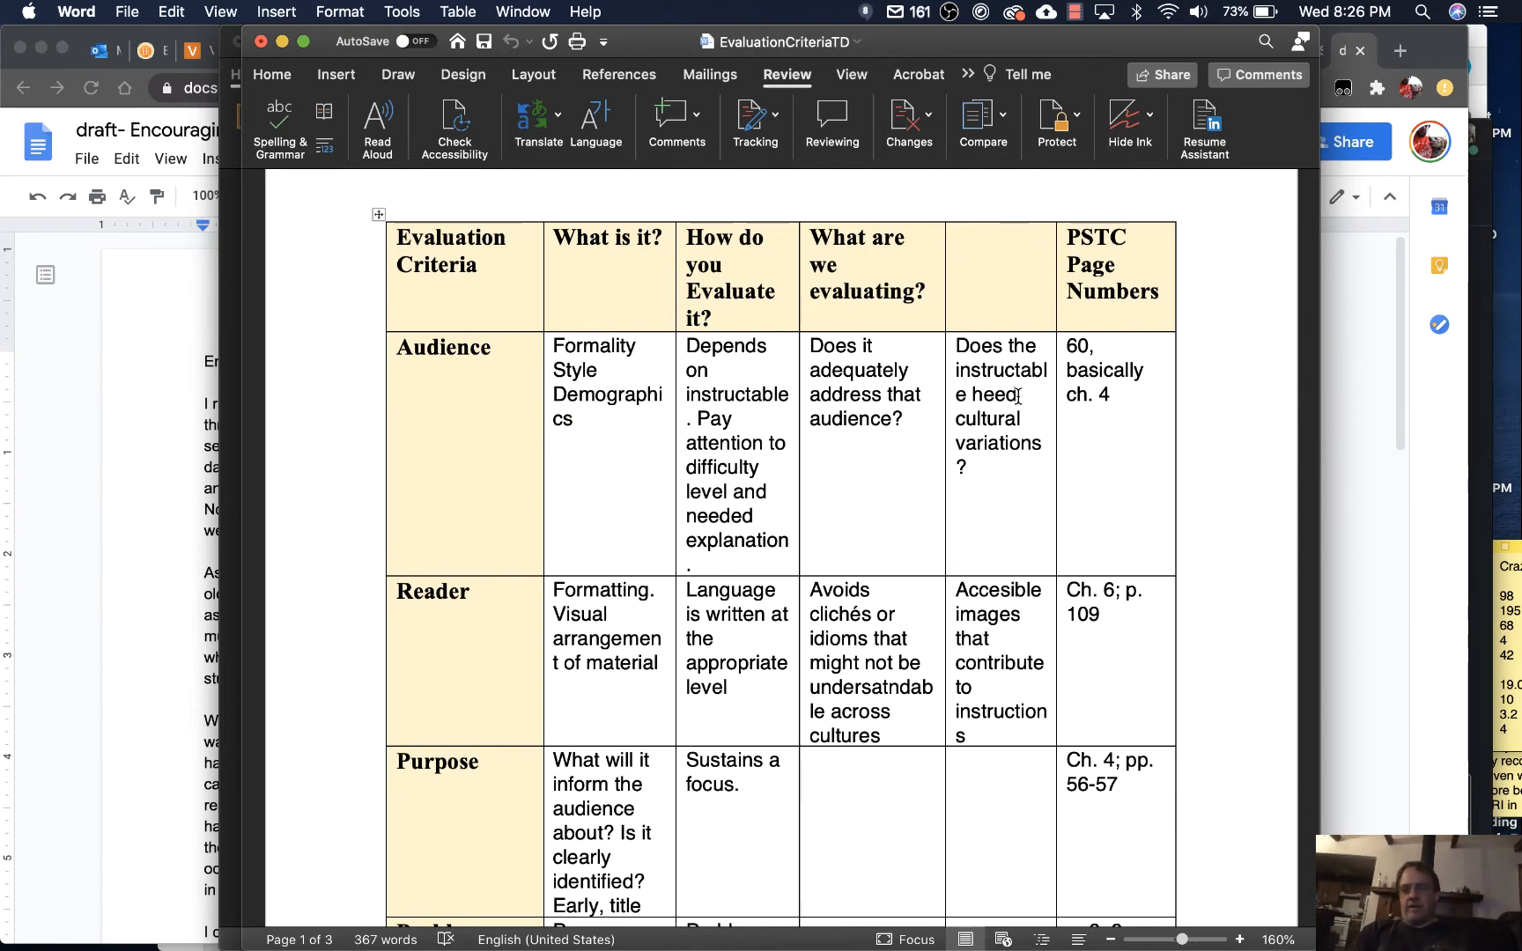
pyautogui.write('guirgborfboi')
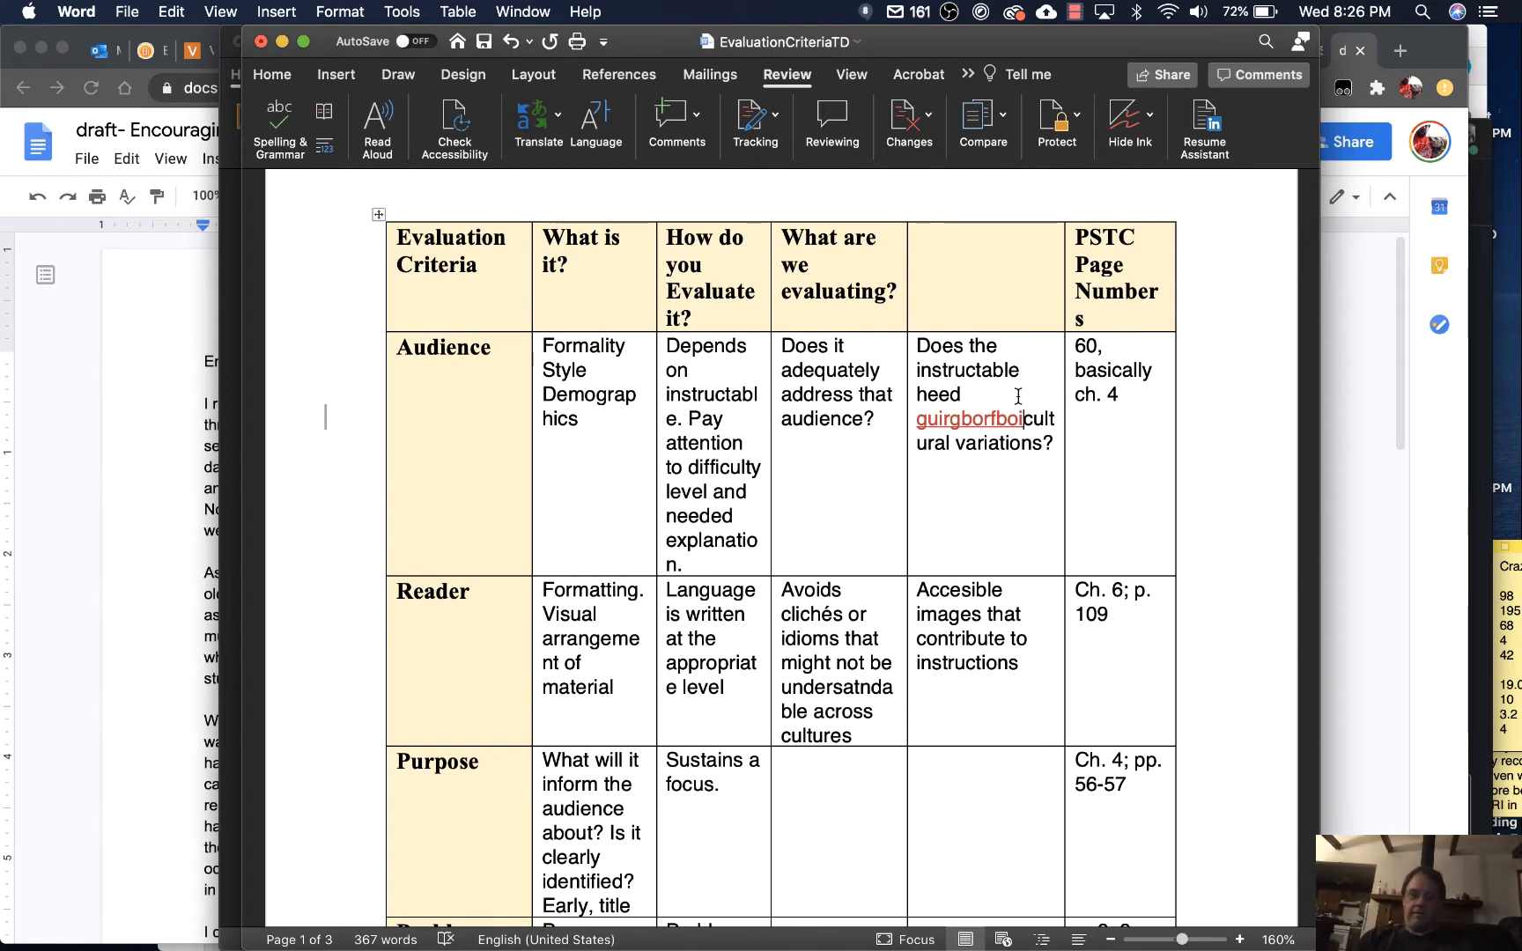
# Attach the comment "What's this mean?" to the word "instructable" in the Audience row's "Does the instructable heed" cell.
pyautogui.doubleClick(962, 368)
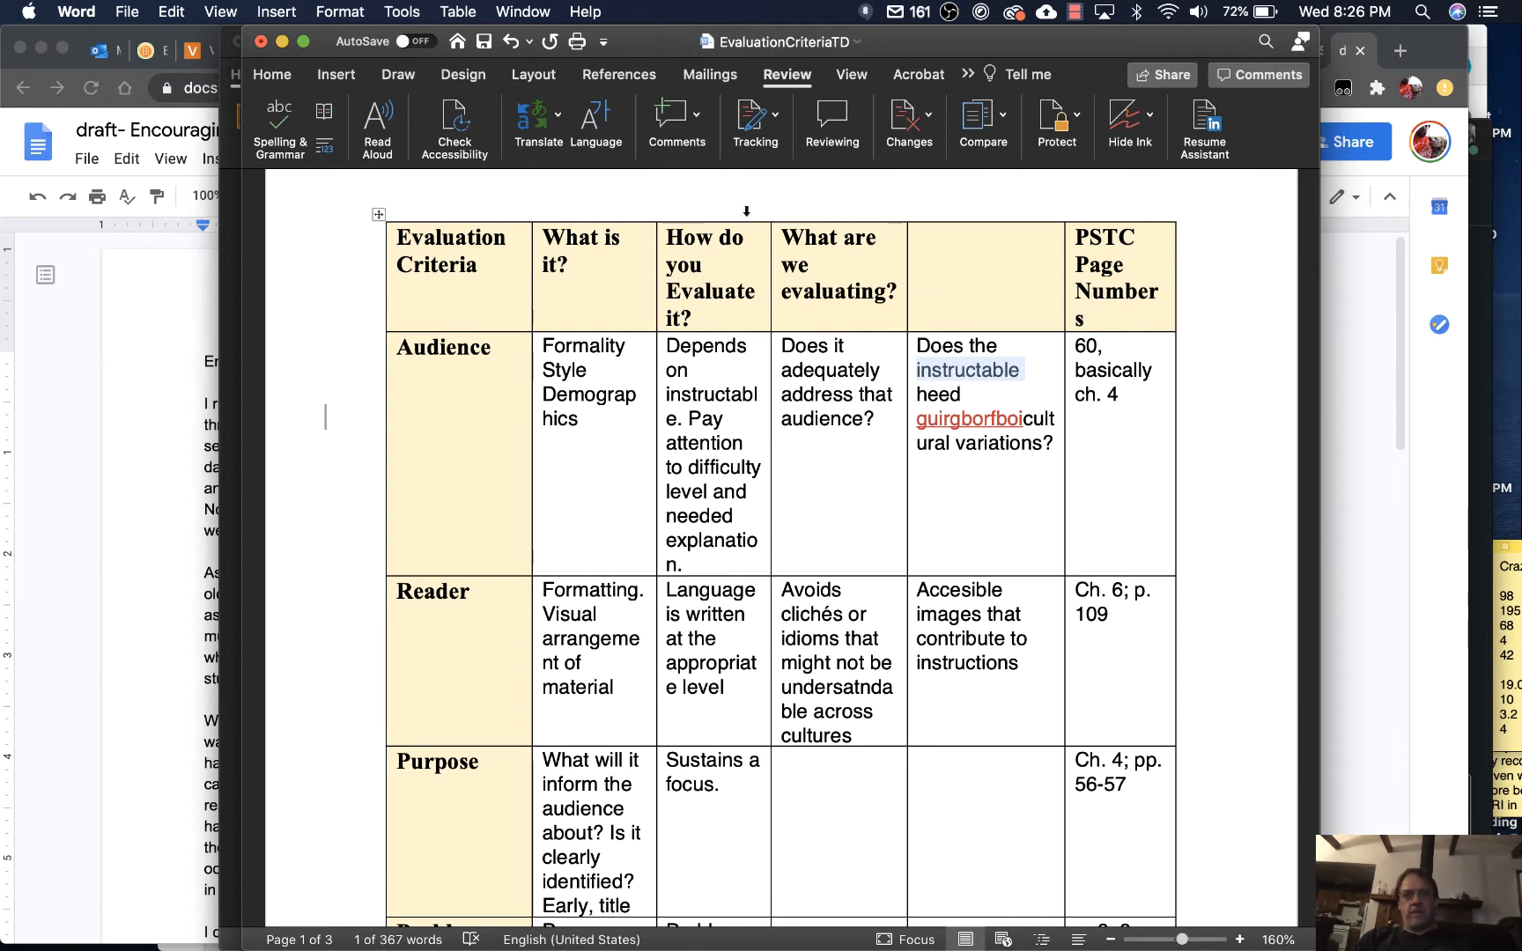
pyautogui.click(680, 126)
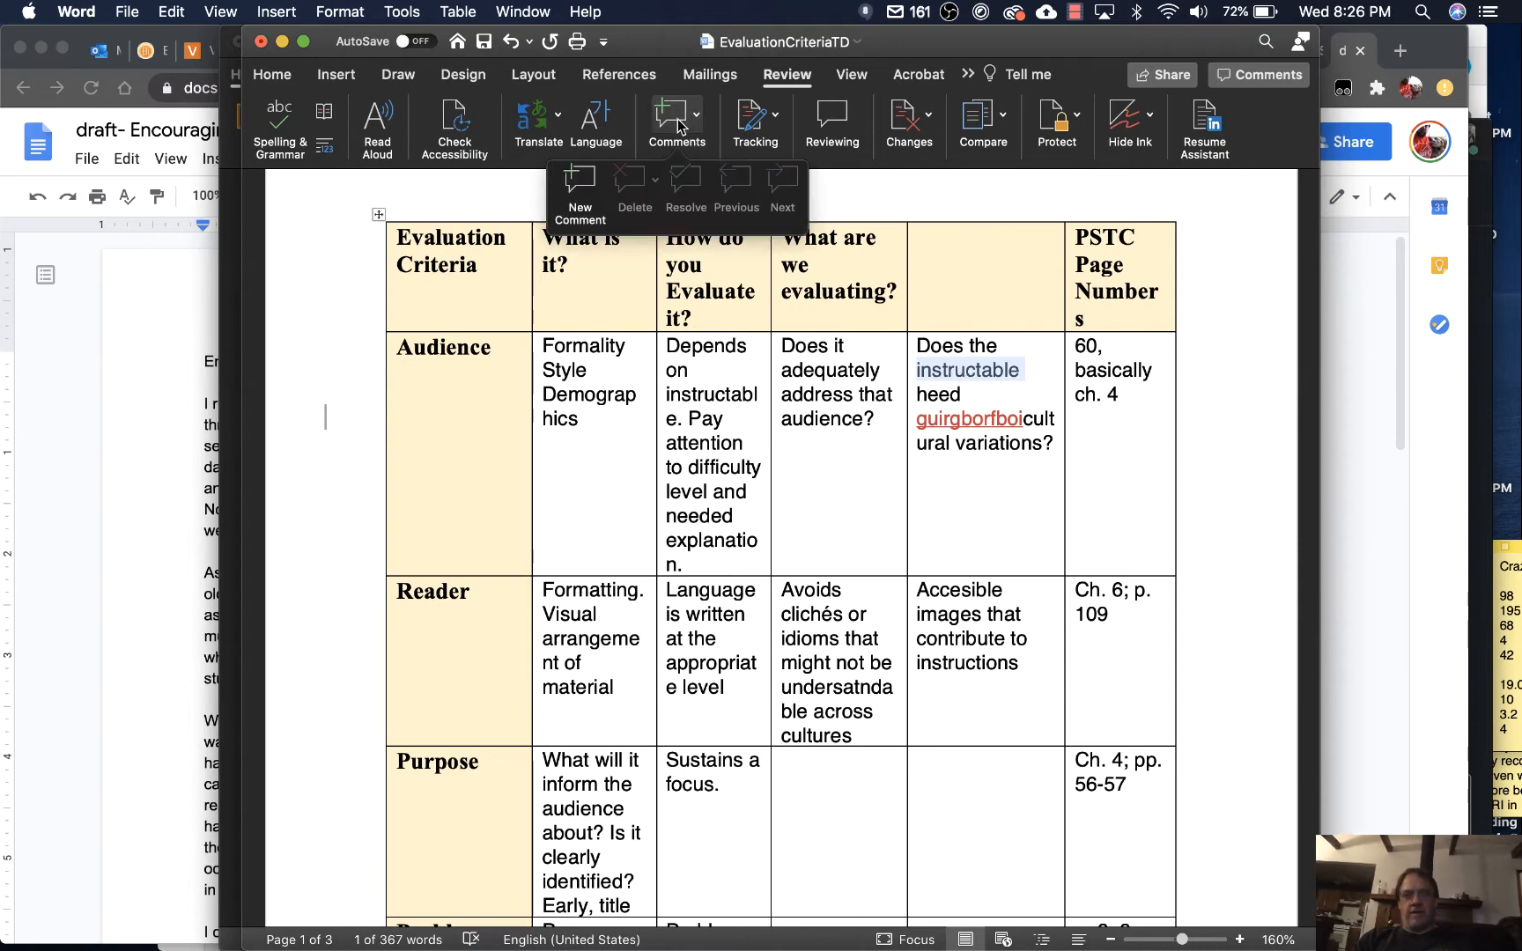
pyautogui.click(580, 183)
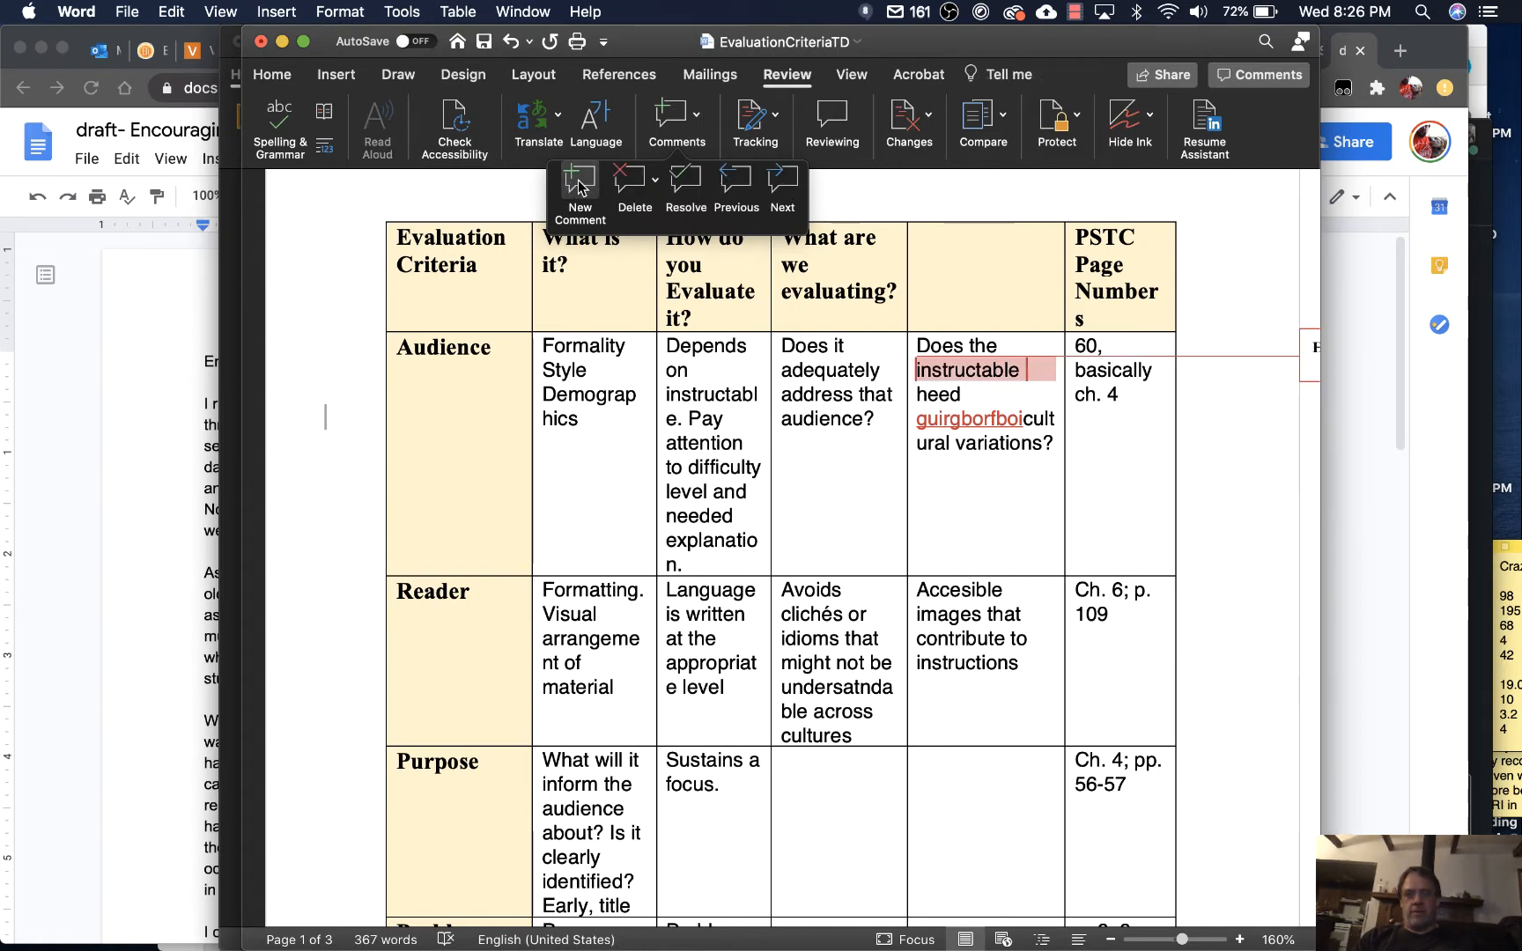
pyautogui.write('What’s')
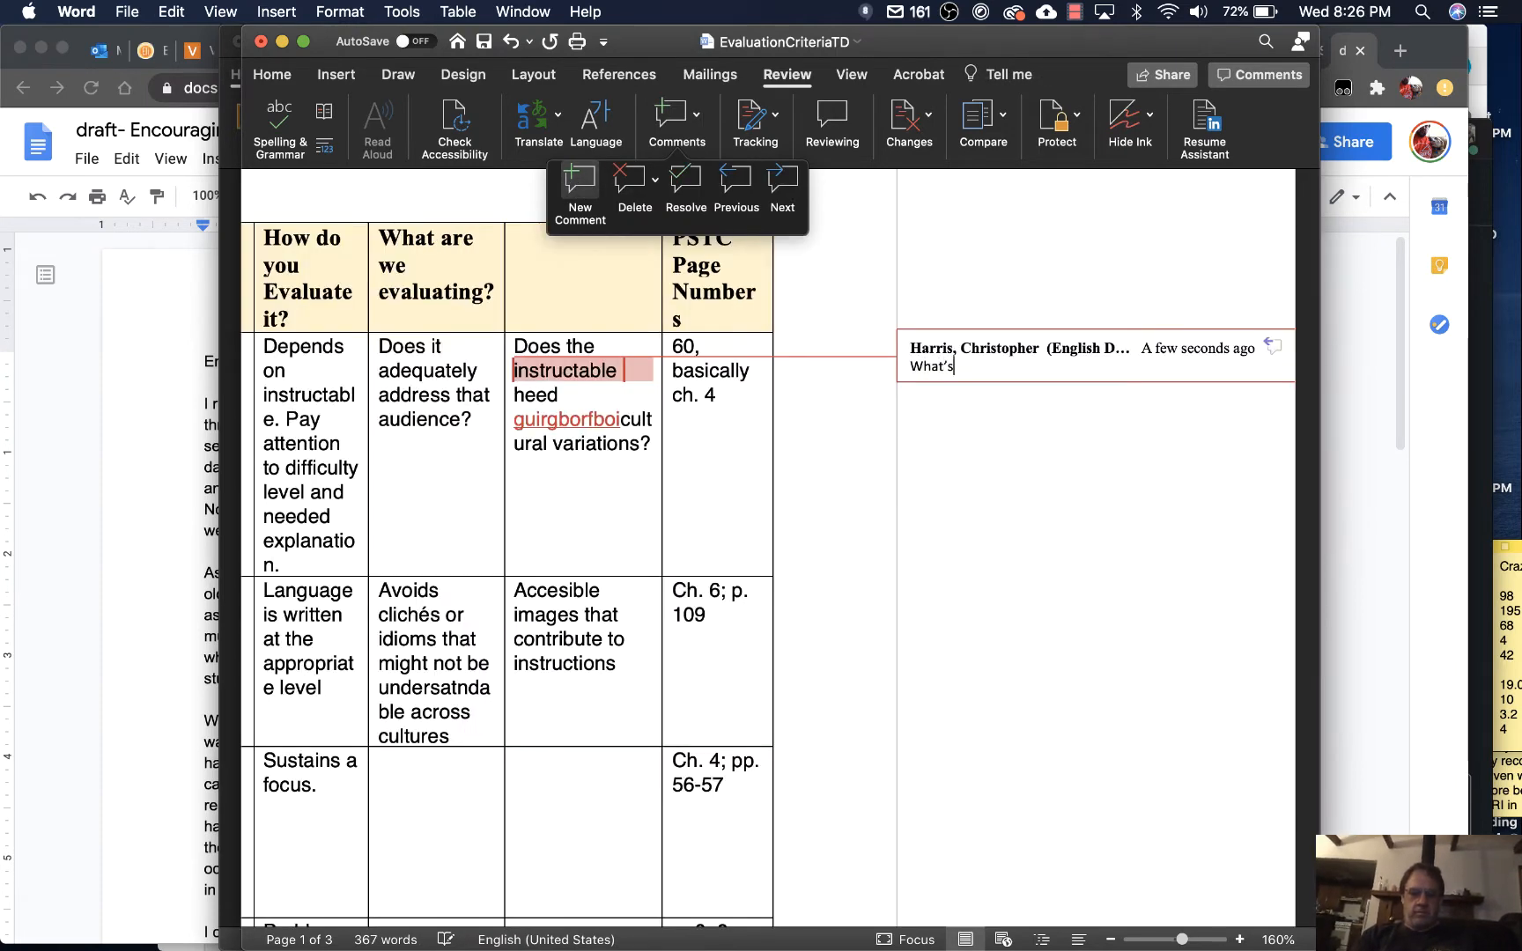
pyautogui.write("'s this mean?")
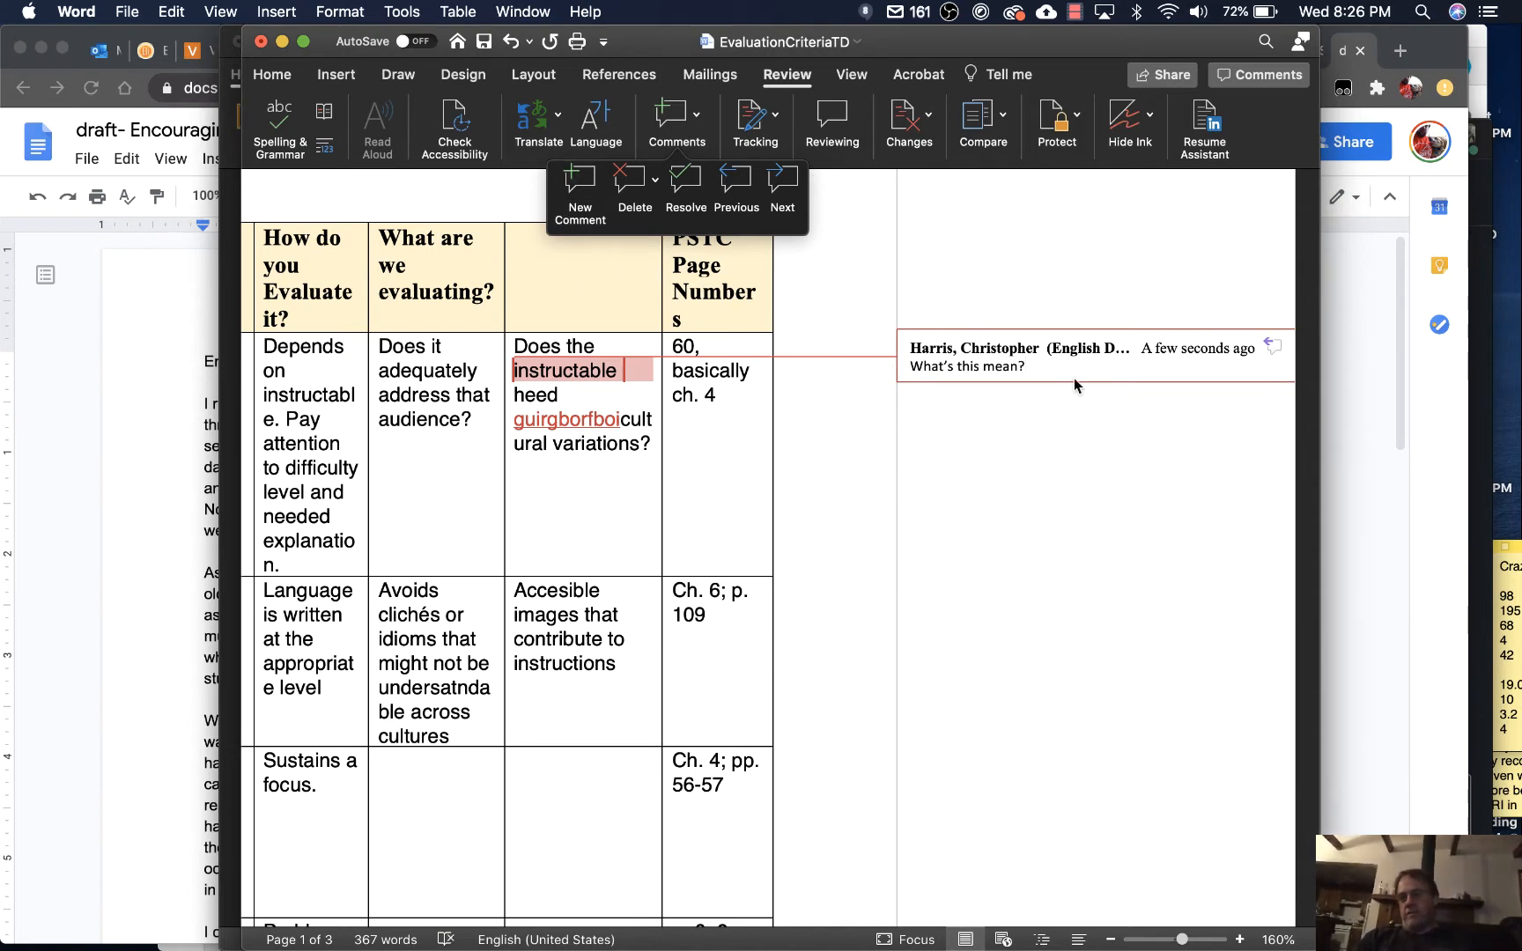
pyautogui.click(736, 486)
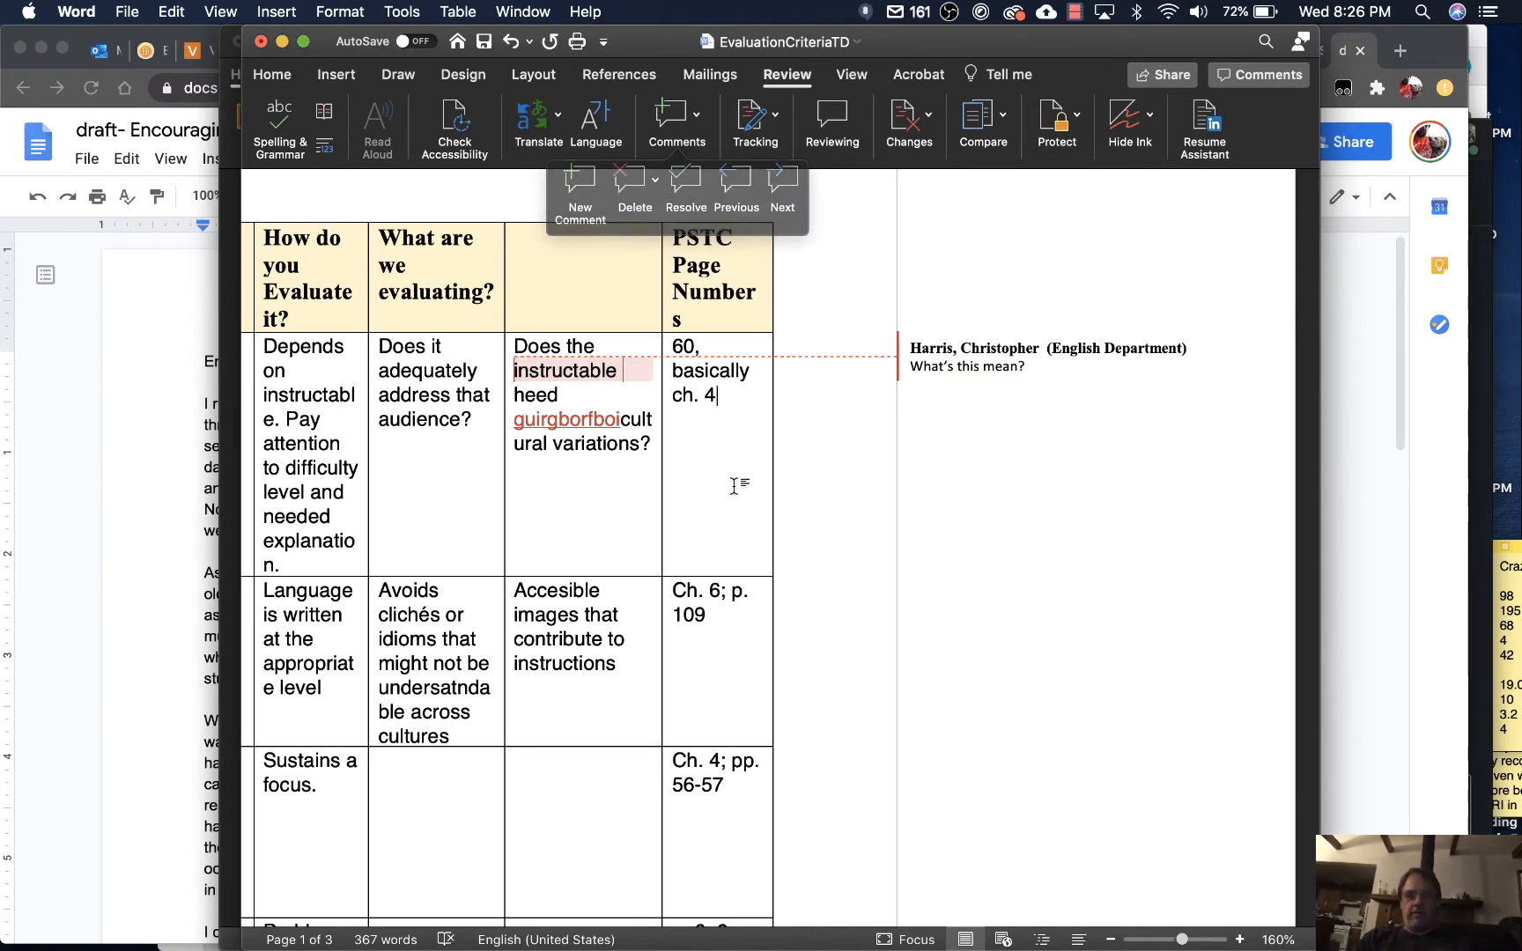
pyautogui.scroll(1, 626, 479)
pyautogui.hscroll(-3, 625, 479)
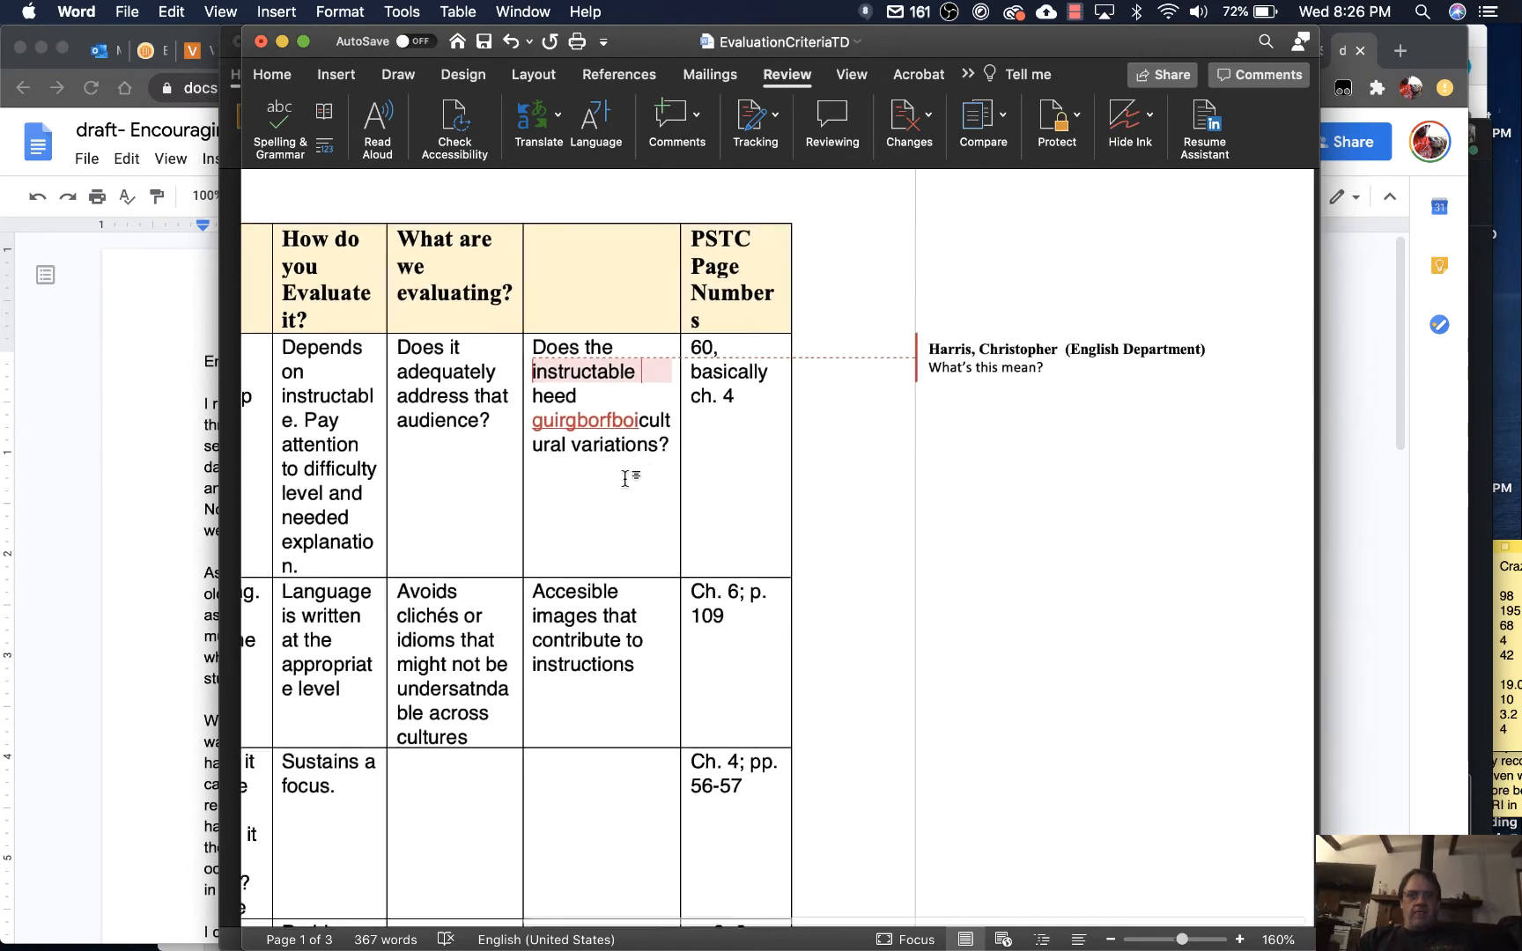
pyautogui.hscroll(-2, 625, 478)
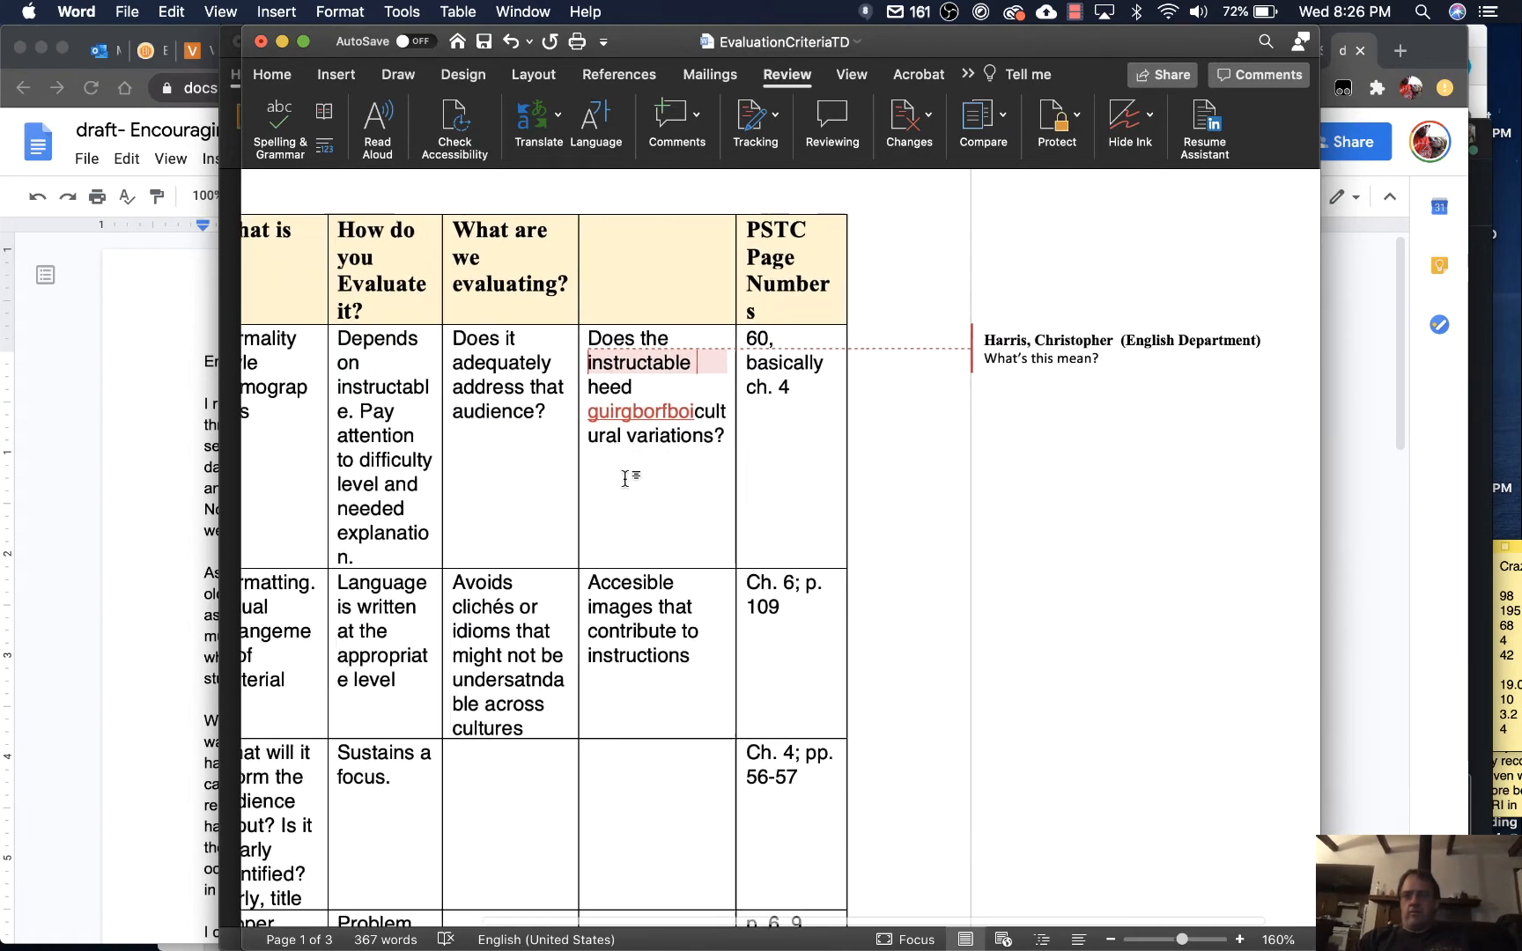
pyautogui.scroll(-1, 625, 478)
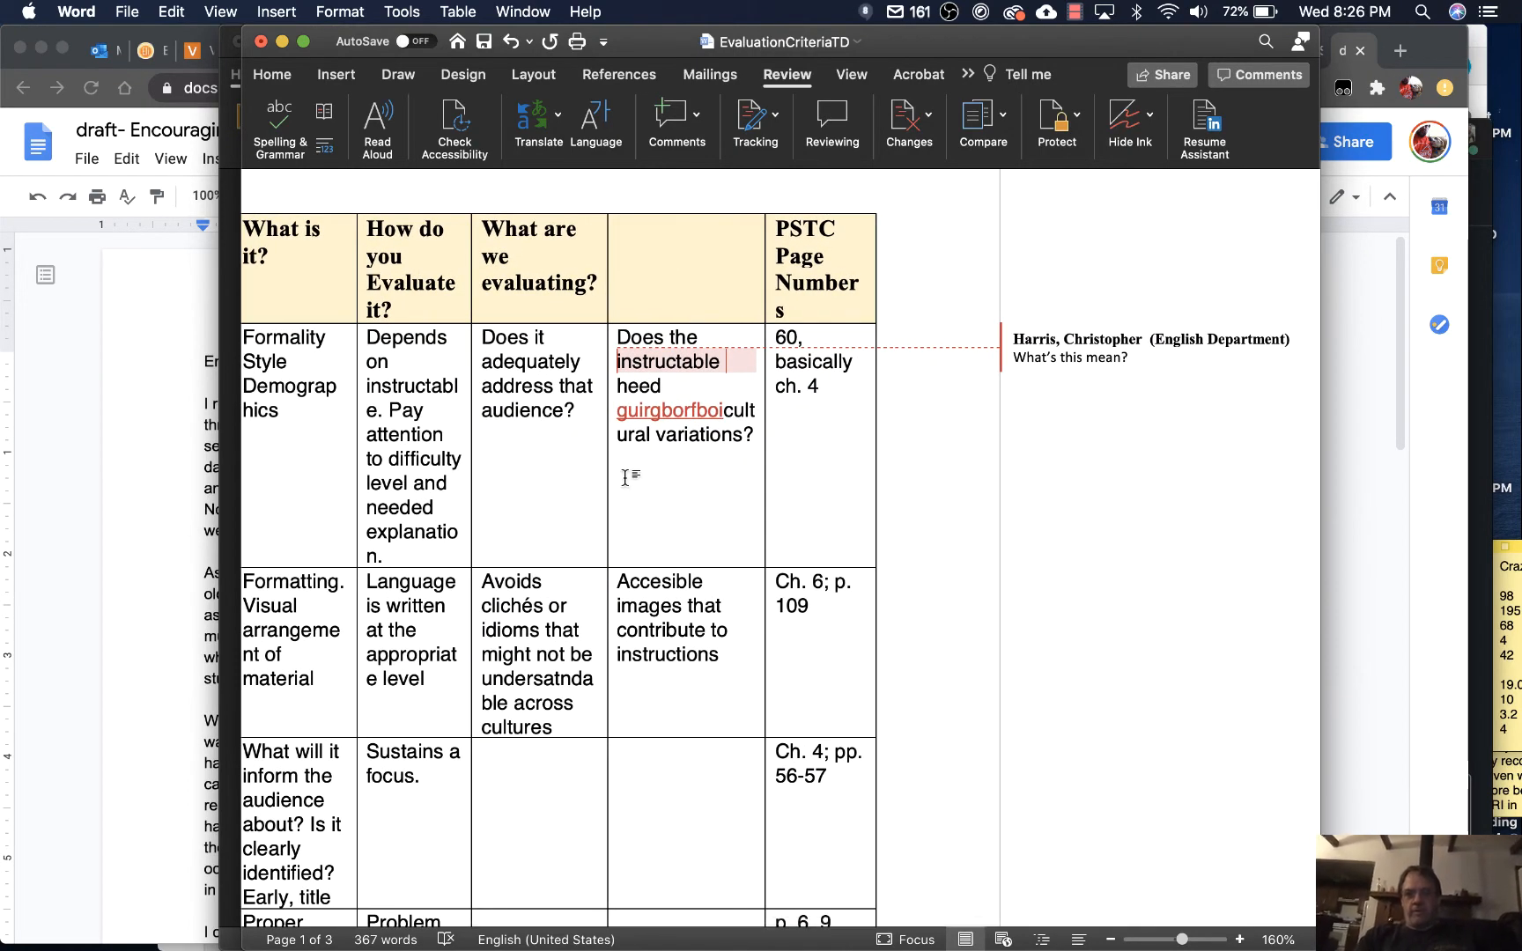
pyautogui.hscroll(-5, 625, 478)
pyautogui.scroll(1, 626, 479)
pyautogui.scroll(-3, 625, 478)
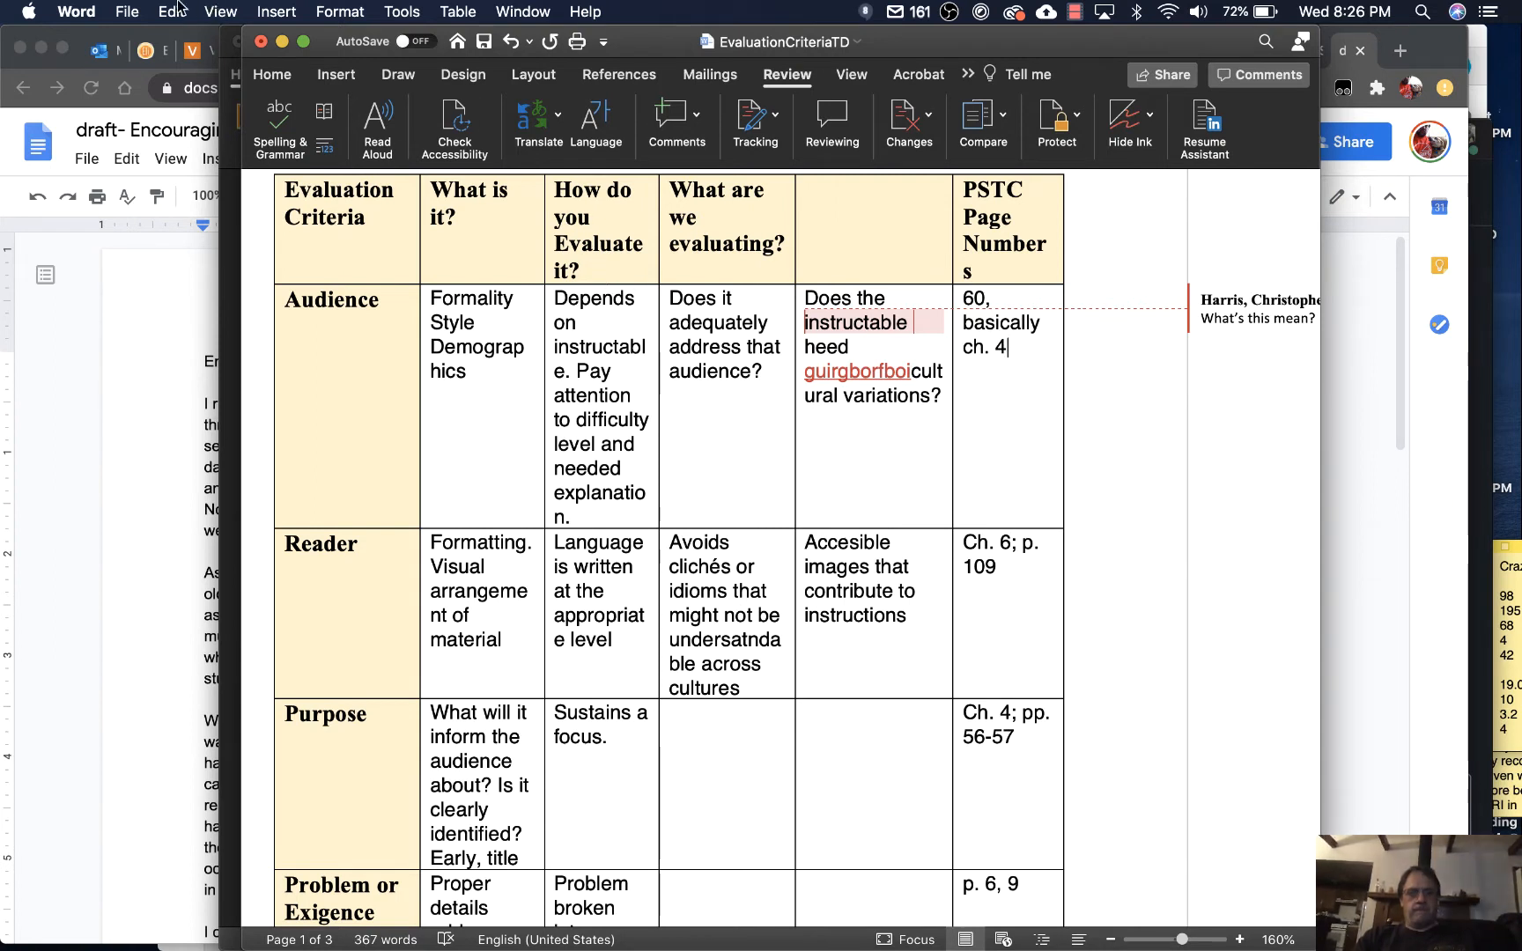
# Look through the Edit and General settings in the application preferences, and close the preferences.
pyautogui.click(79, 12)
pyautogui.click(83, 64)
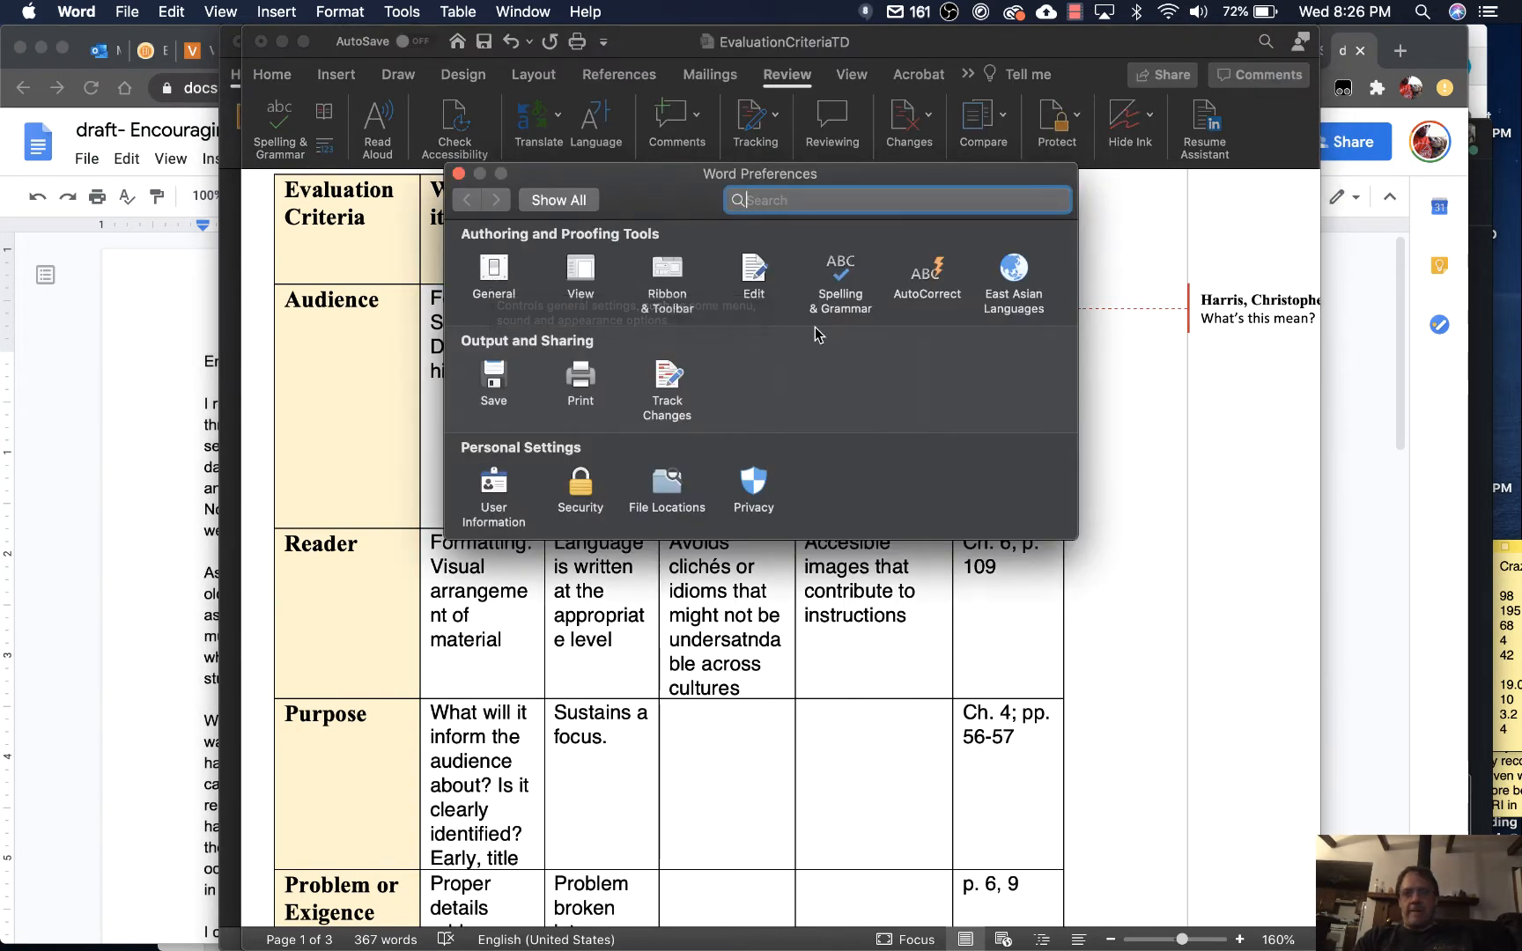
pyautogui.click(755, 273)
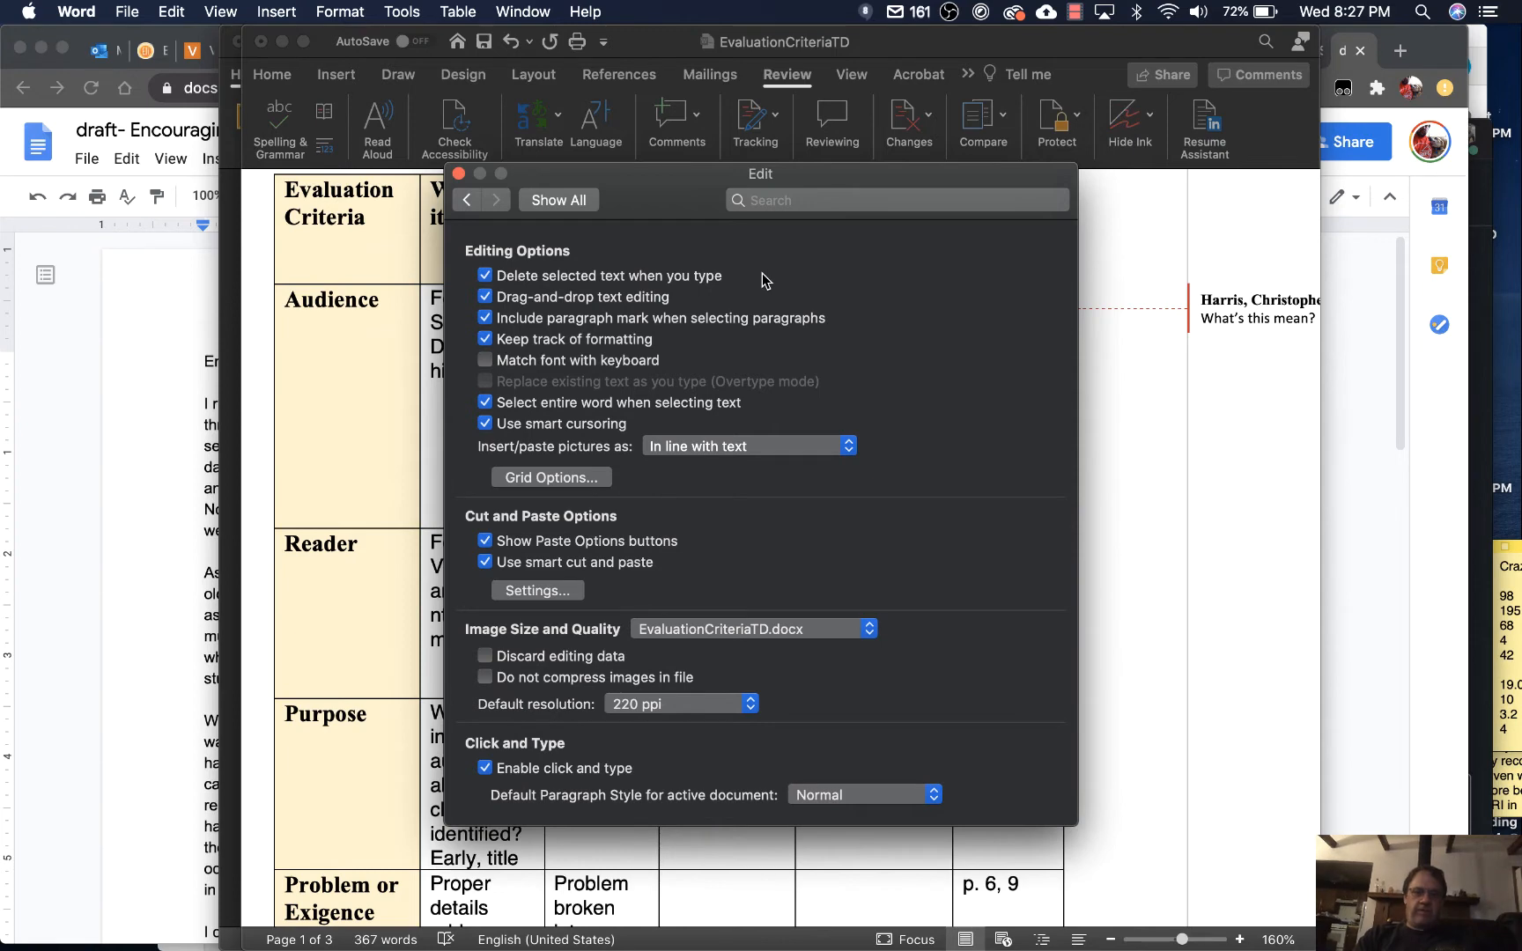
pyautogui.click(467, 200)
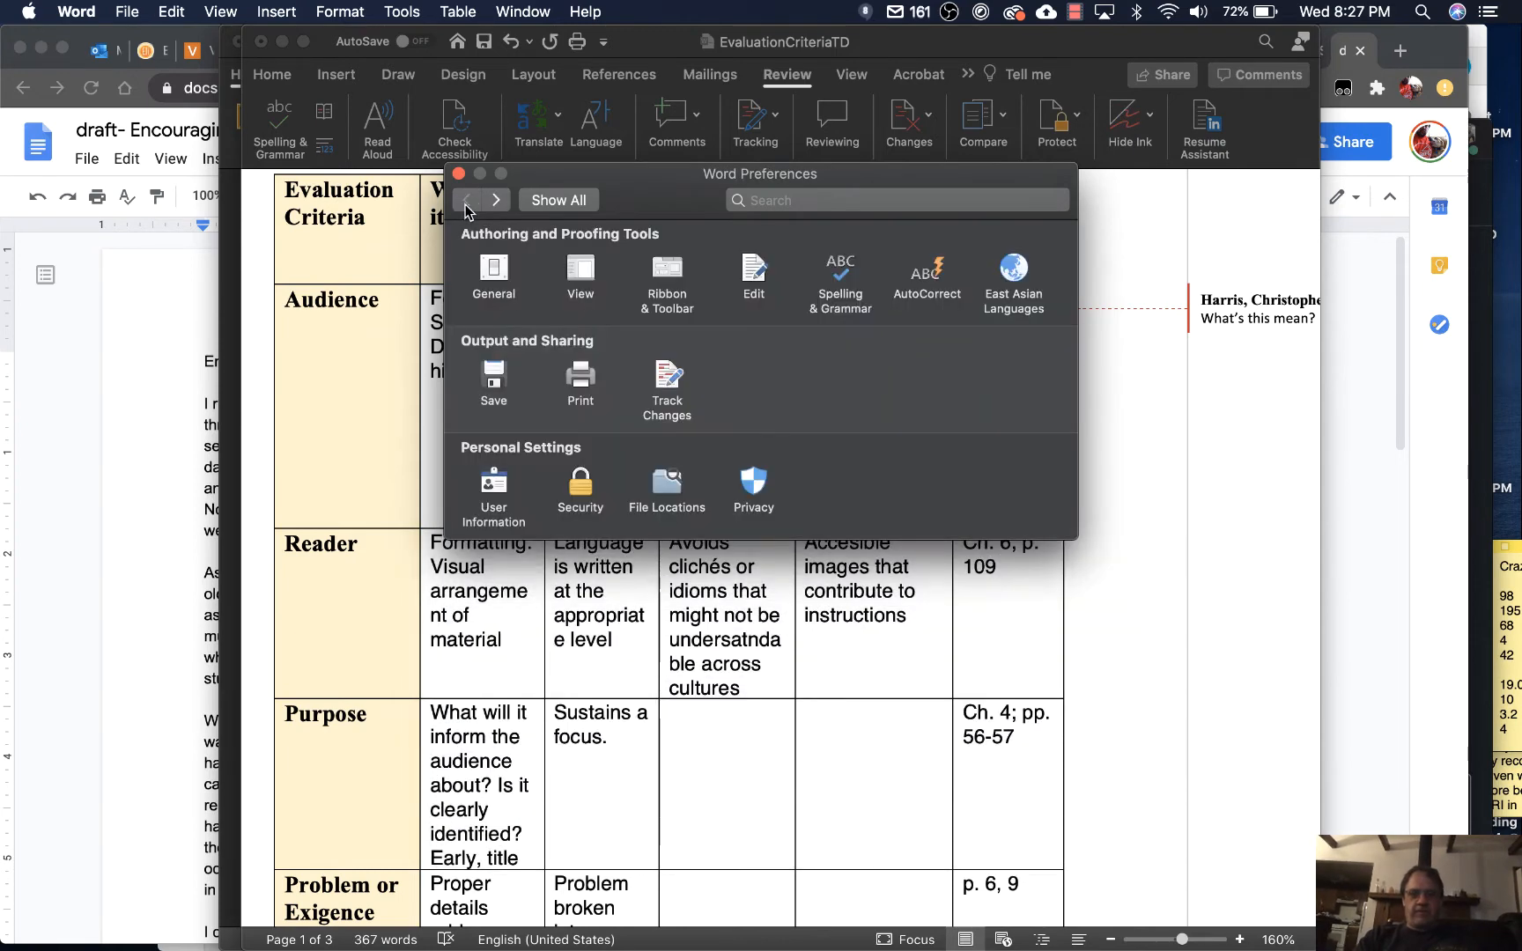
pyautogui.click(497, 274)
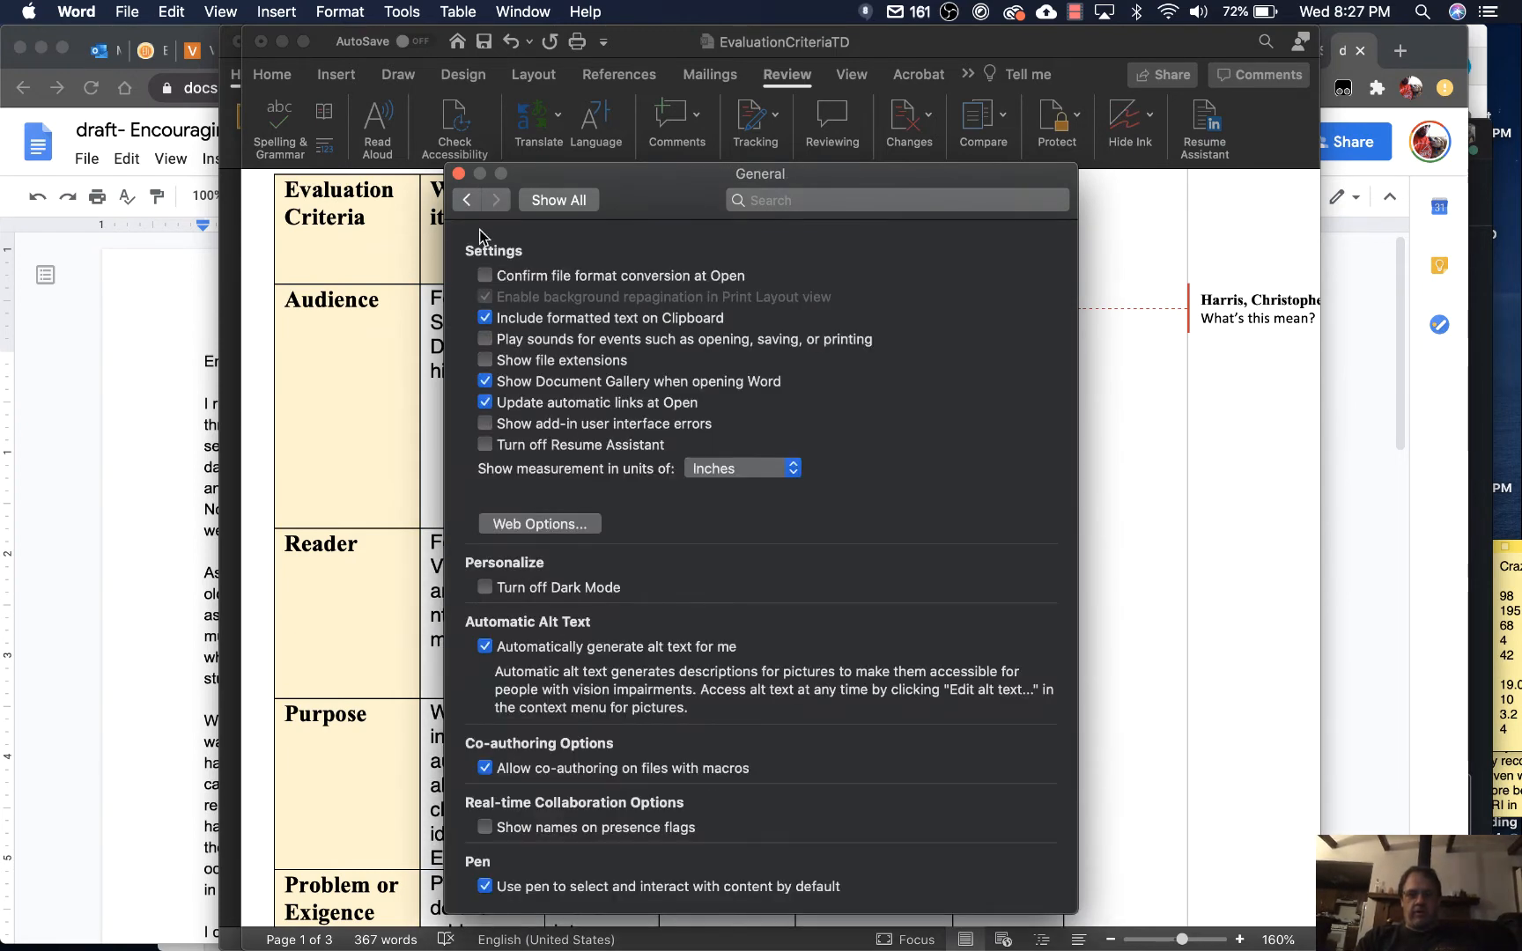
pyautogui.click(458, 173)
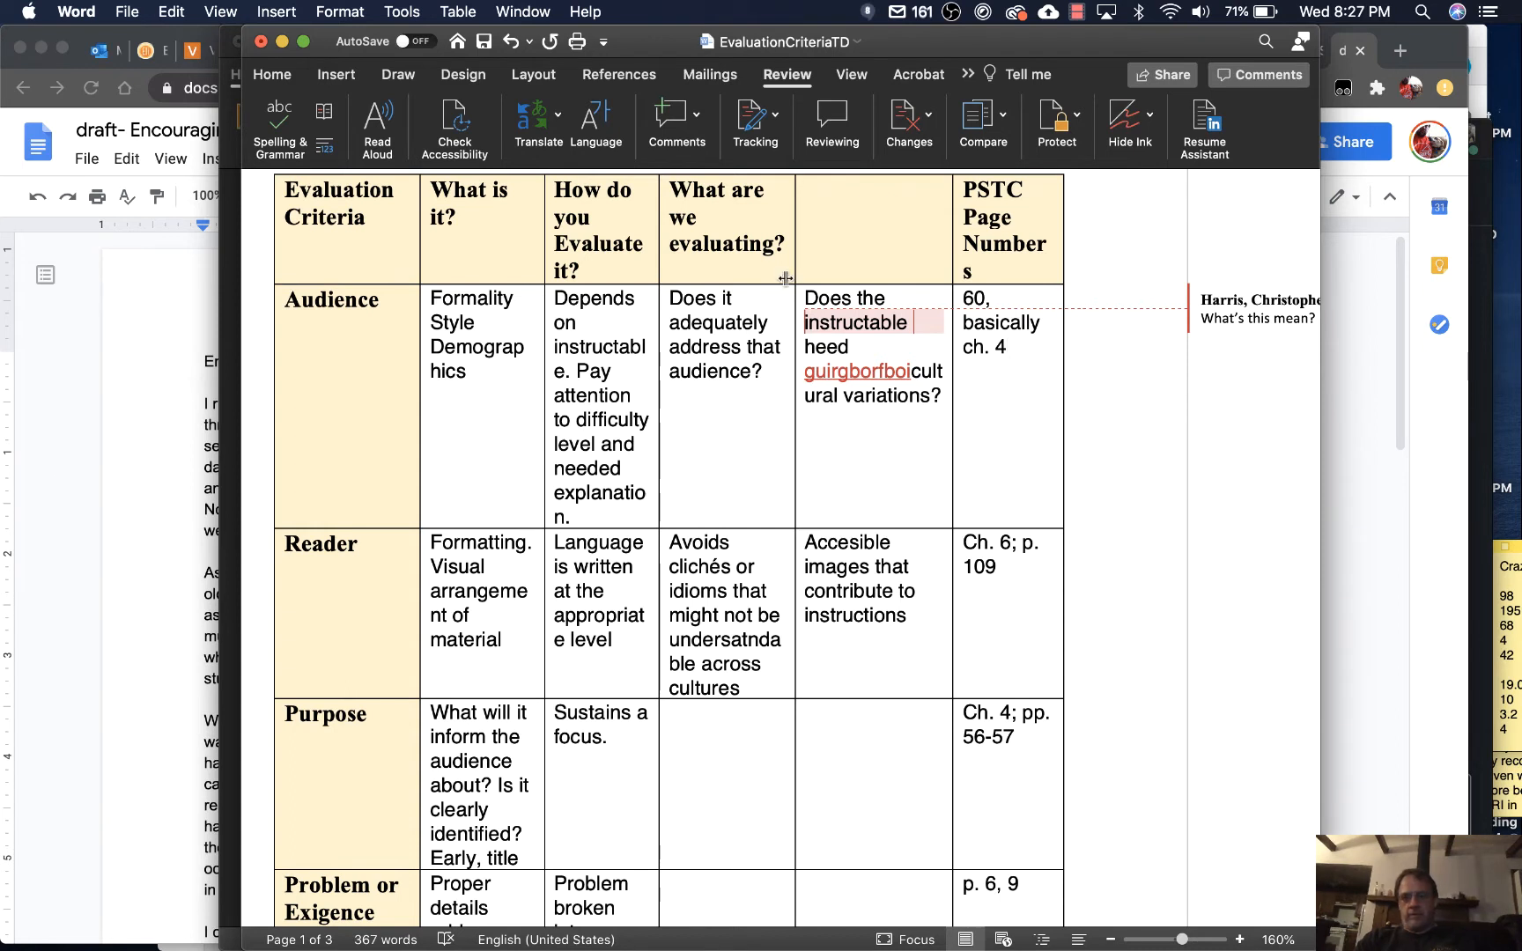
# Switch Track Changes off and back on for the document.
pyautogui.click(783, 76)
pyautogui.click(783, 75)
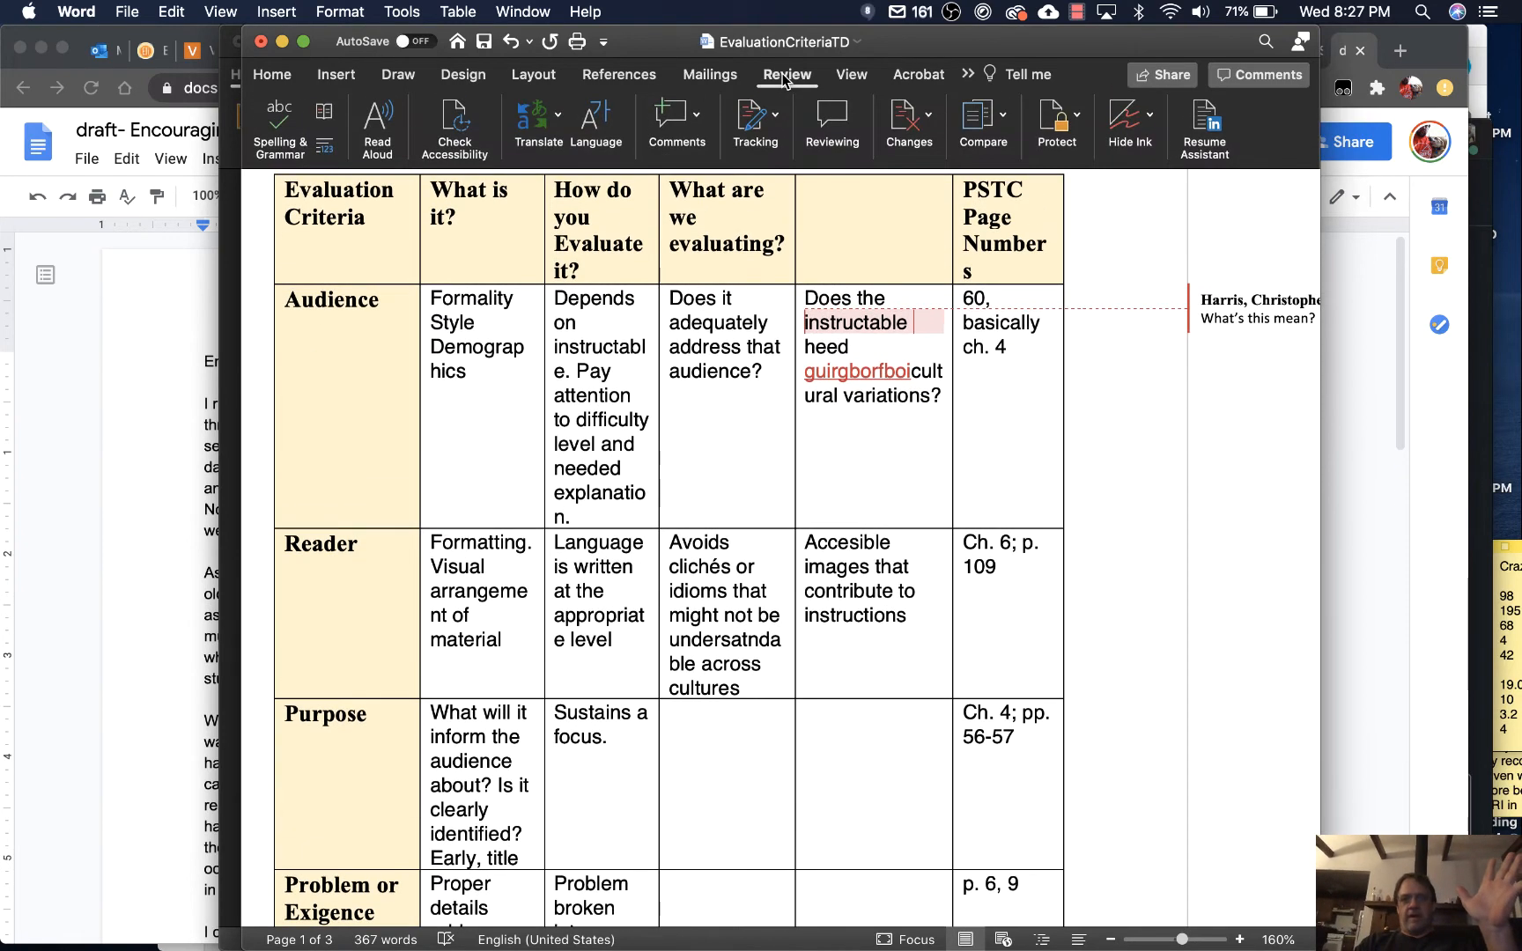
pyautogui.click(754, 121)
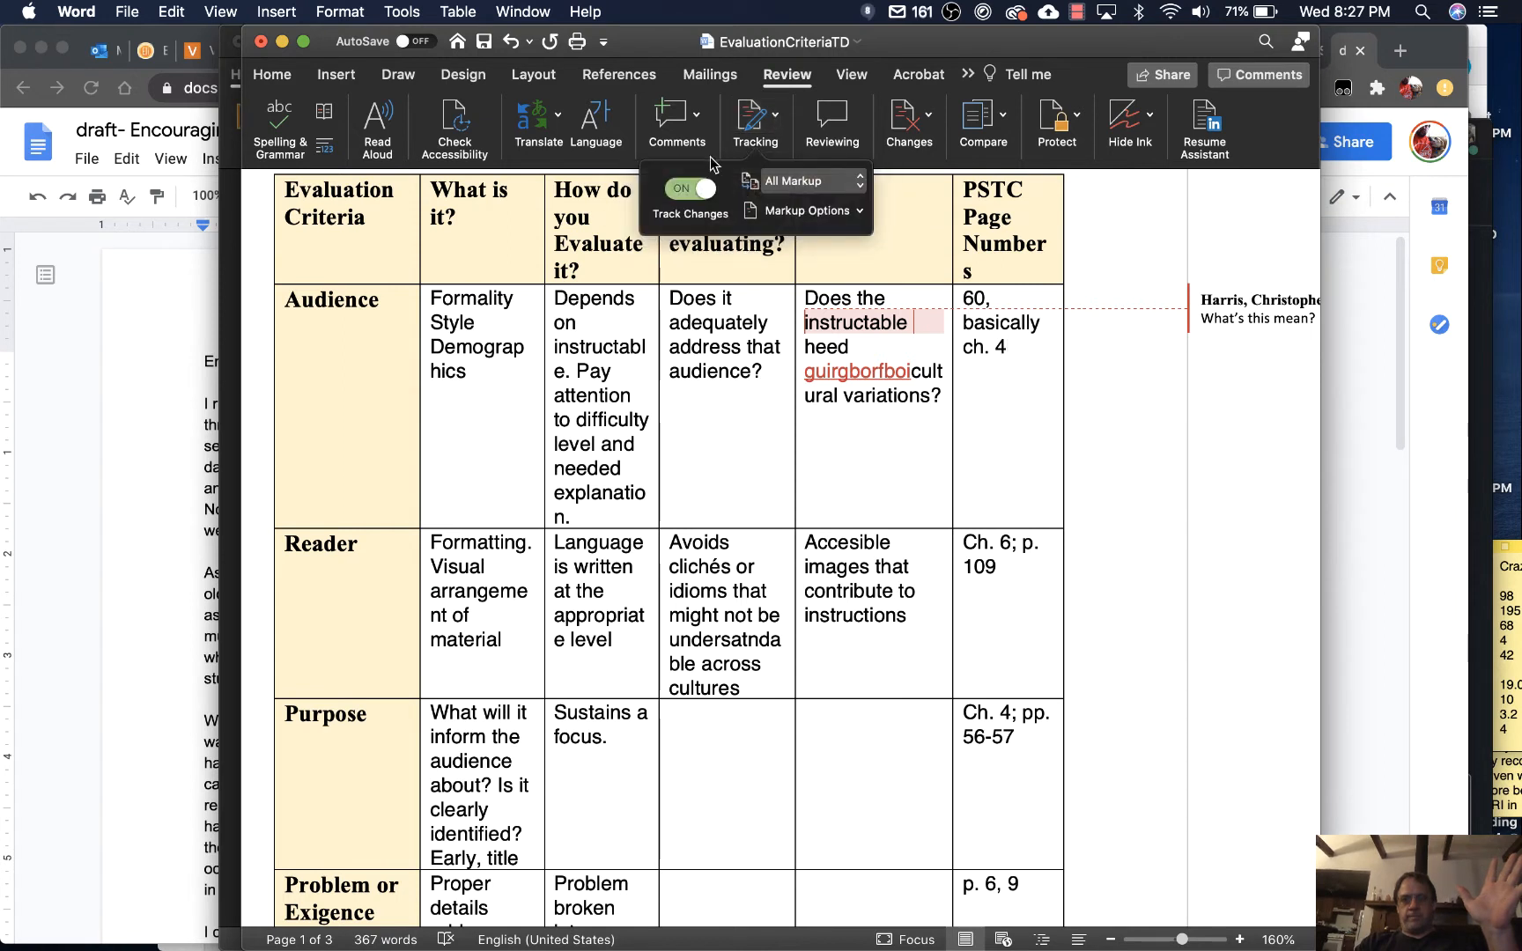
pyautogui.click(691, 189)
pyautogui.click(1054, 527)
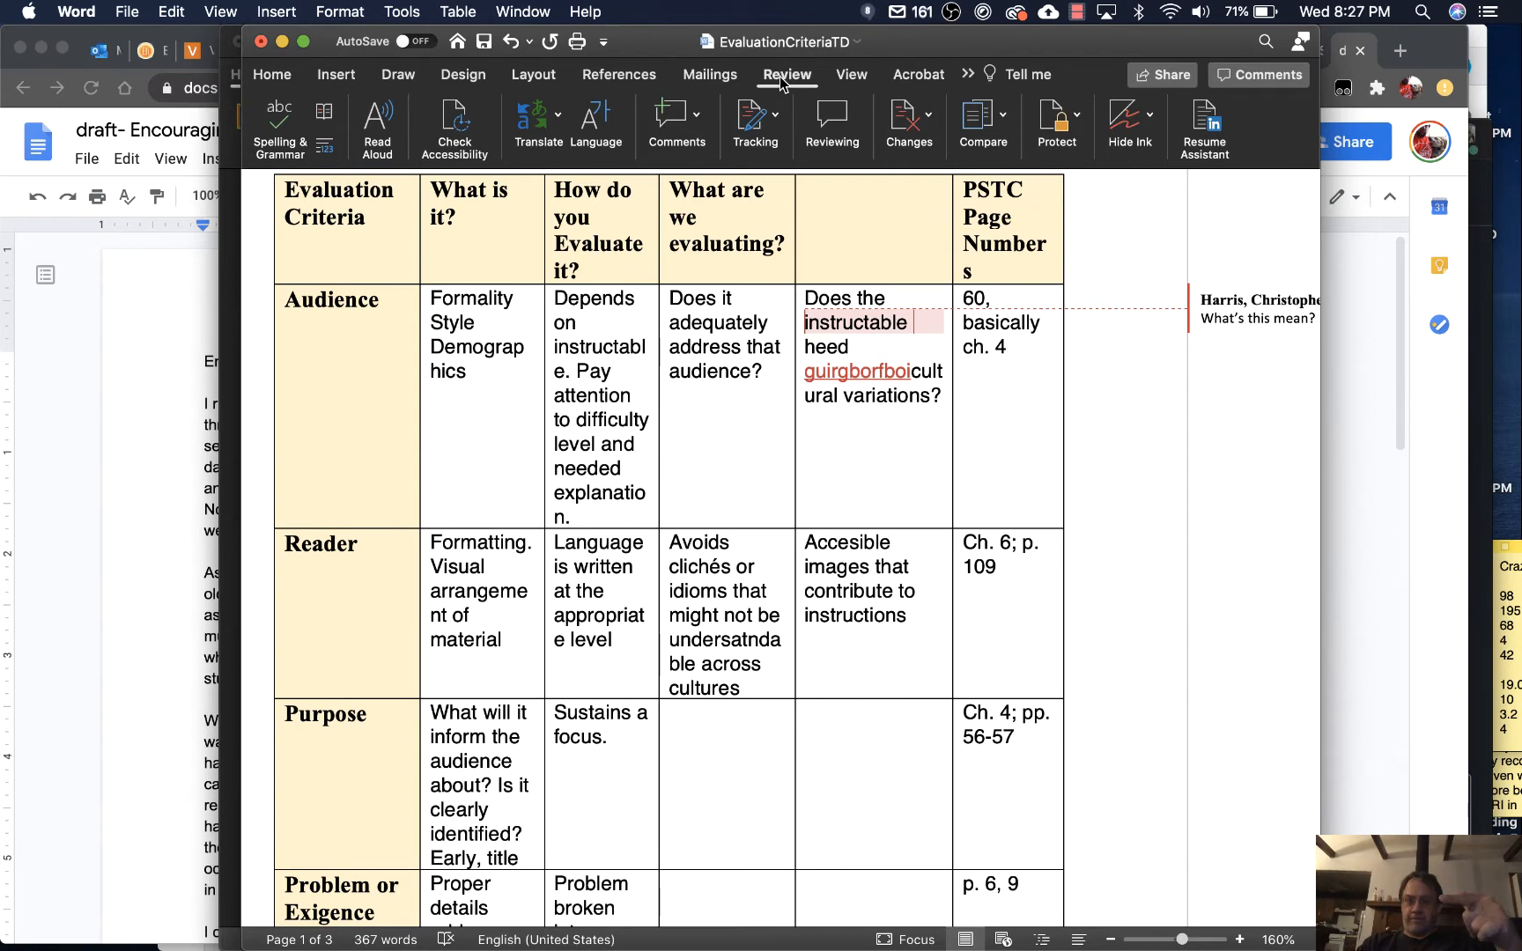
pyautogui.click(773, 127)
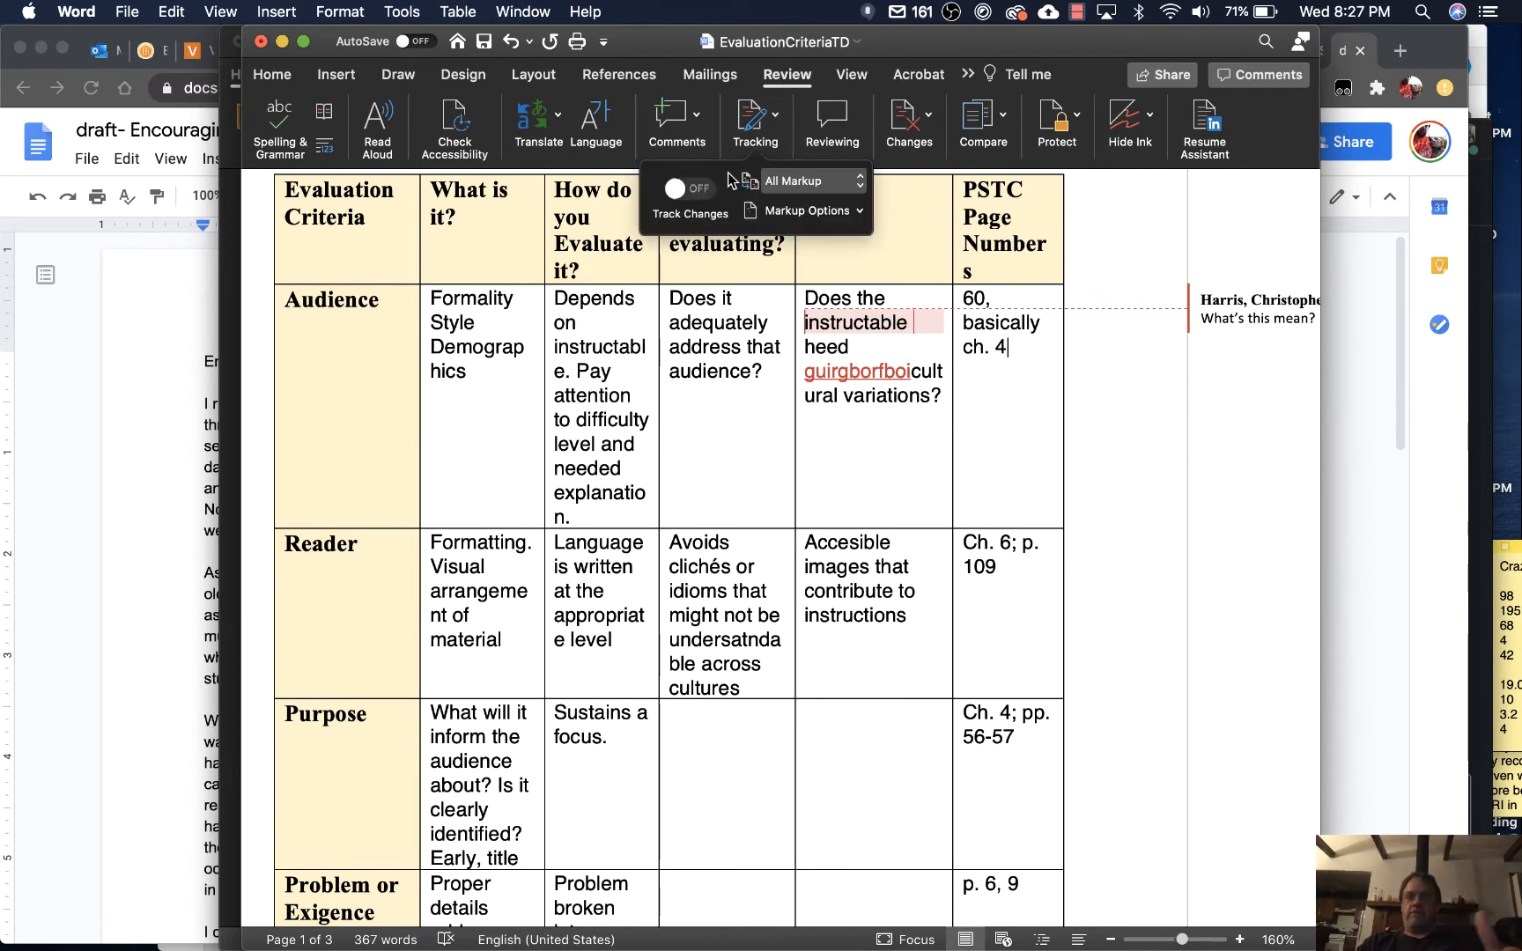
pyautogui.click(704, 191)
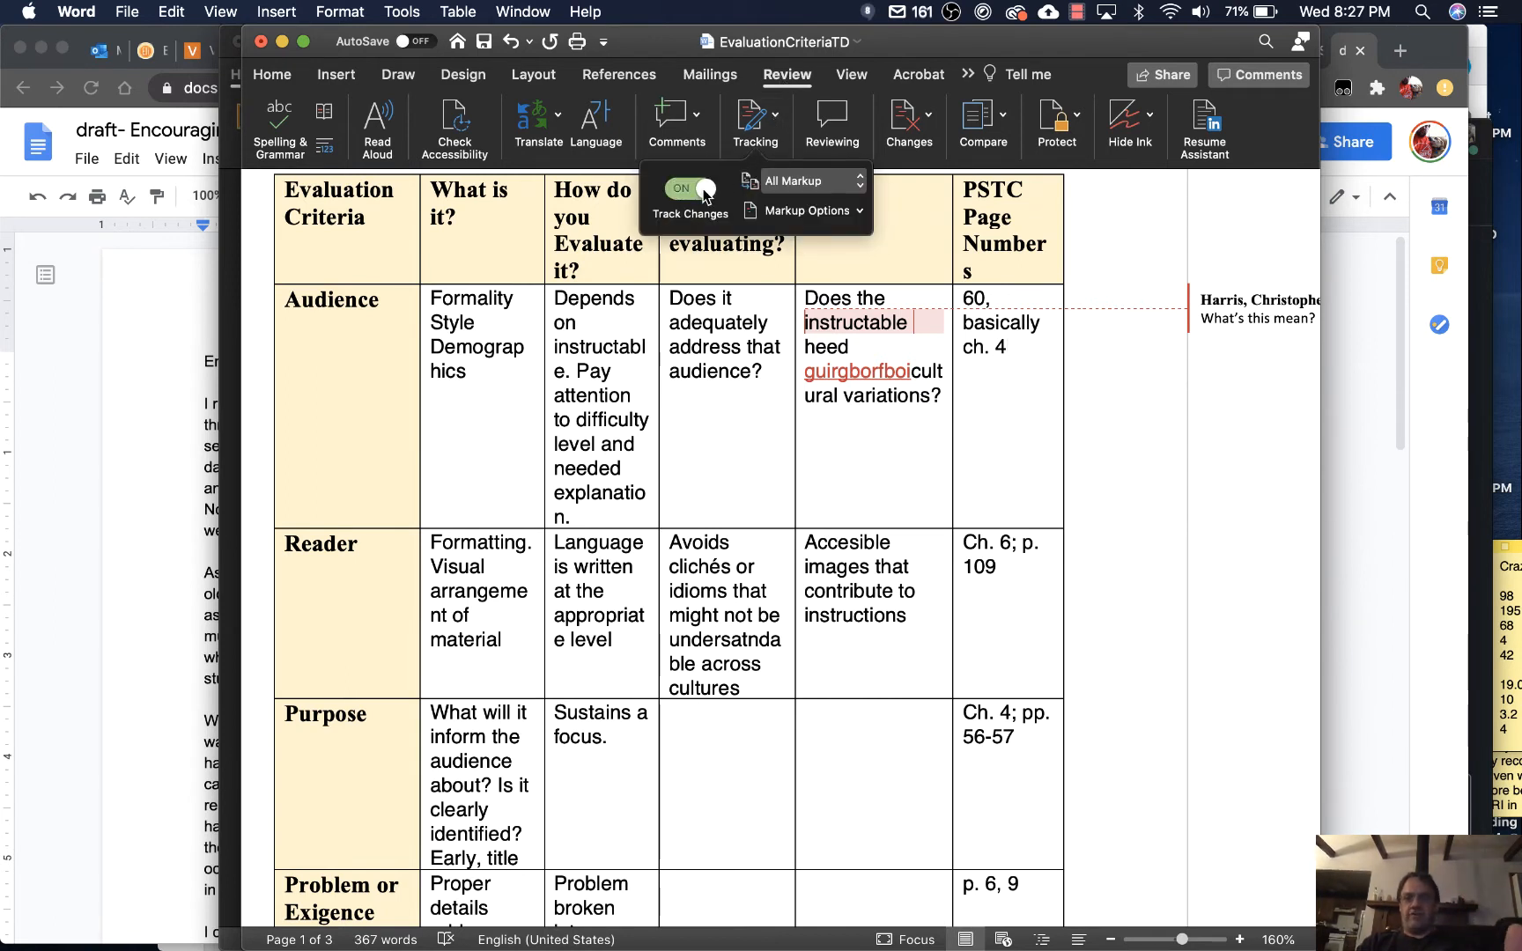
pyautogui.click(1032, 465)
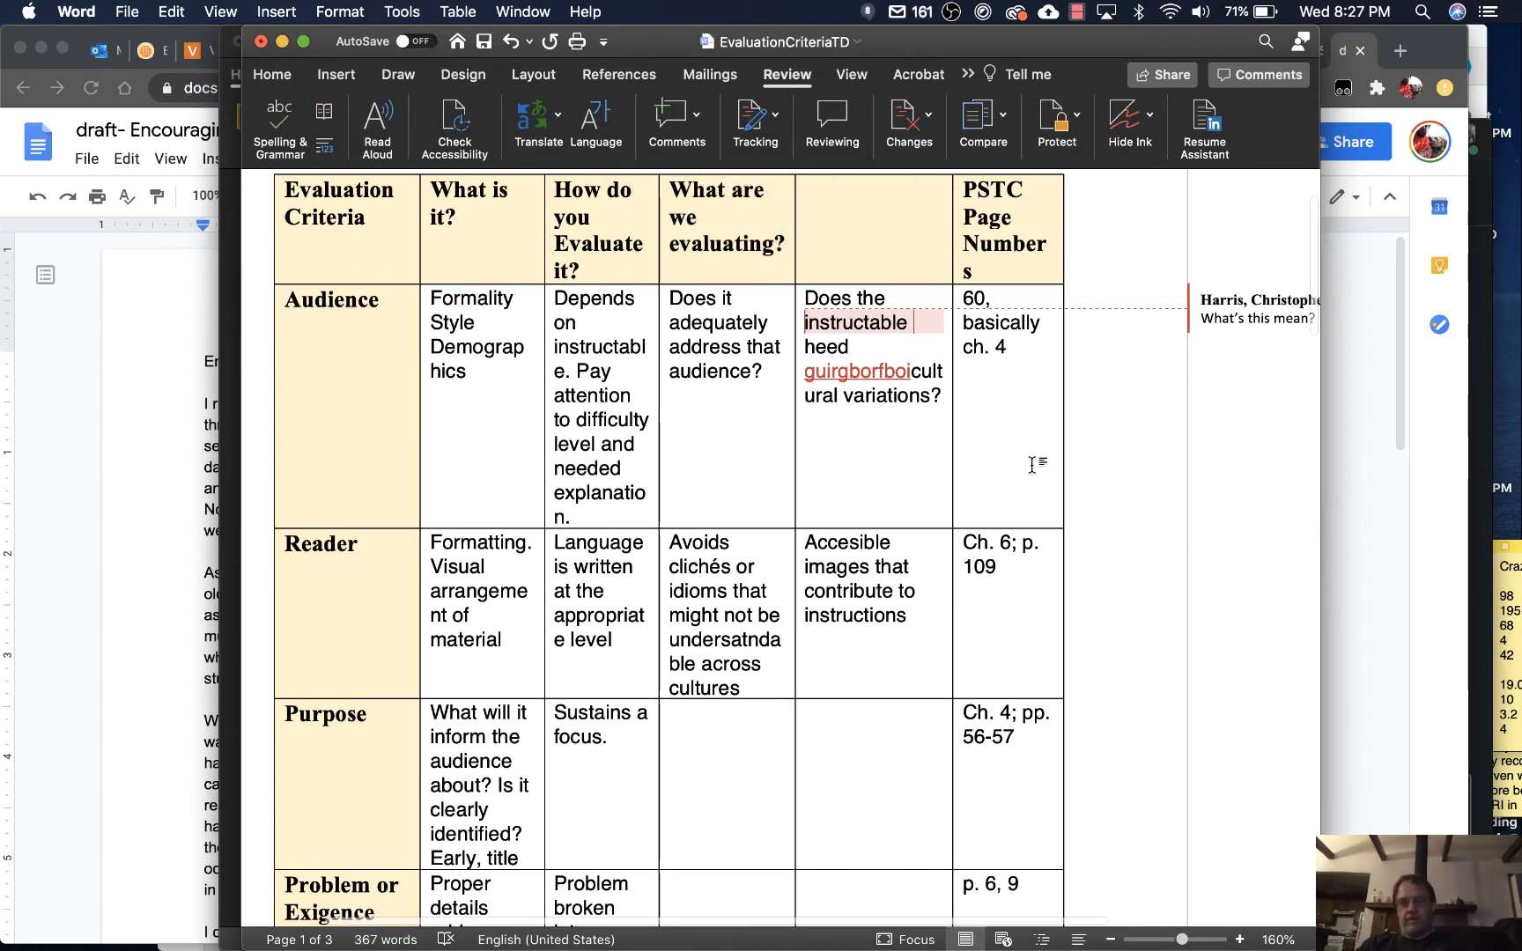
# Start a reply to the "What's this mean?" comment.
pyautogui.hscroll(5, 1032, 465)
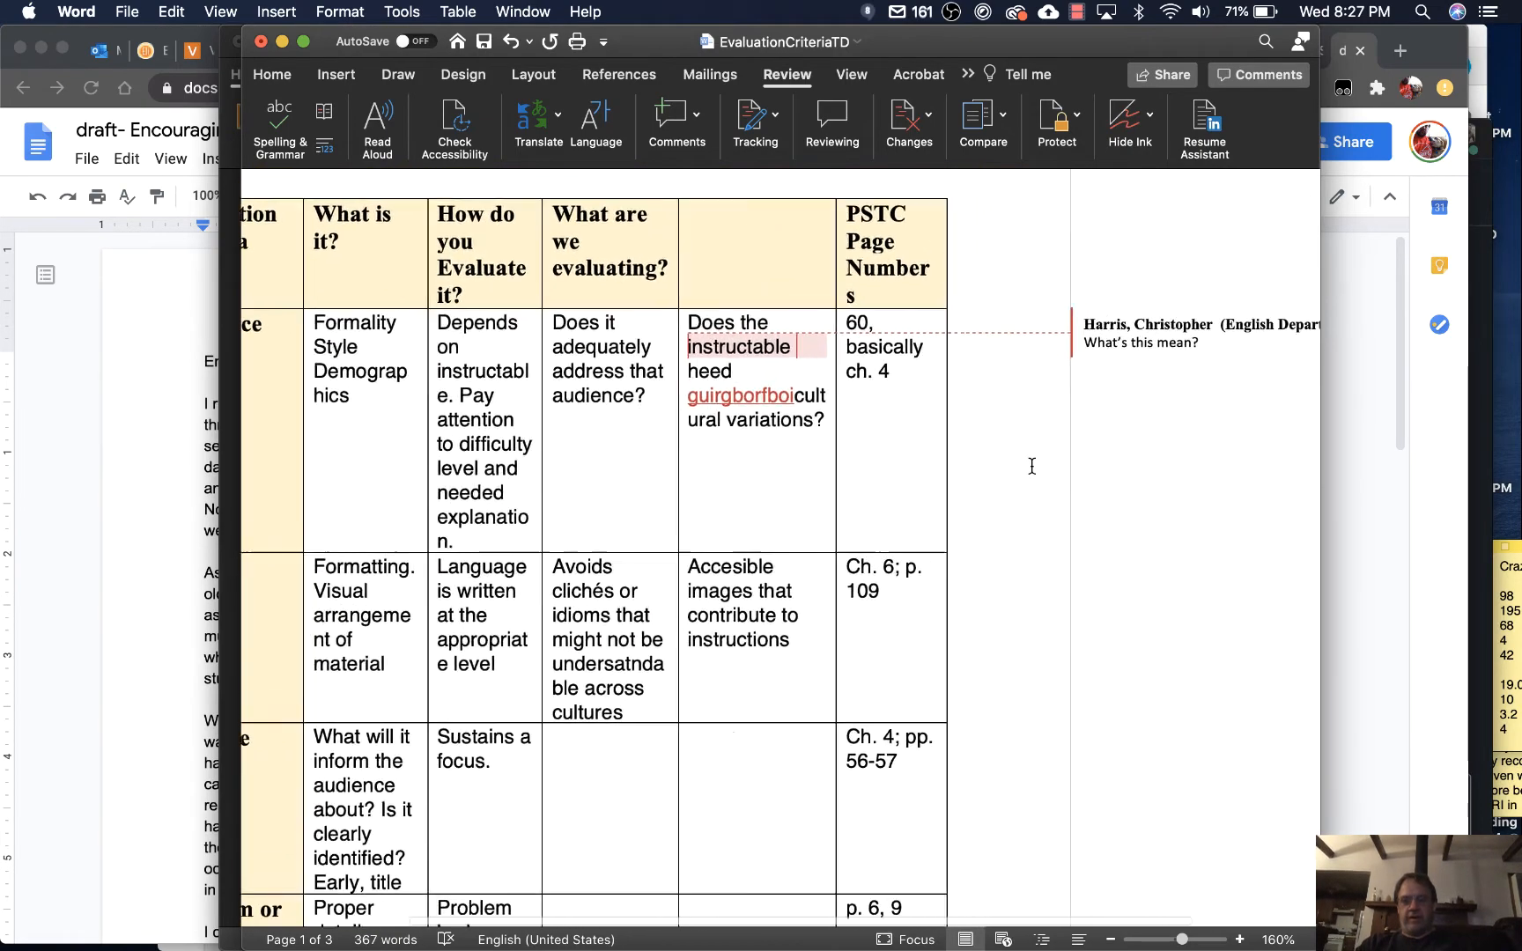
pyautogui.hscroll(5, 1033, 465)
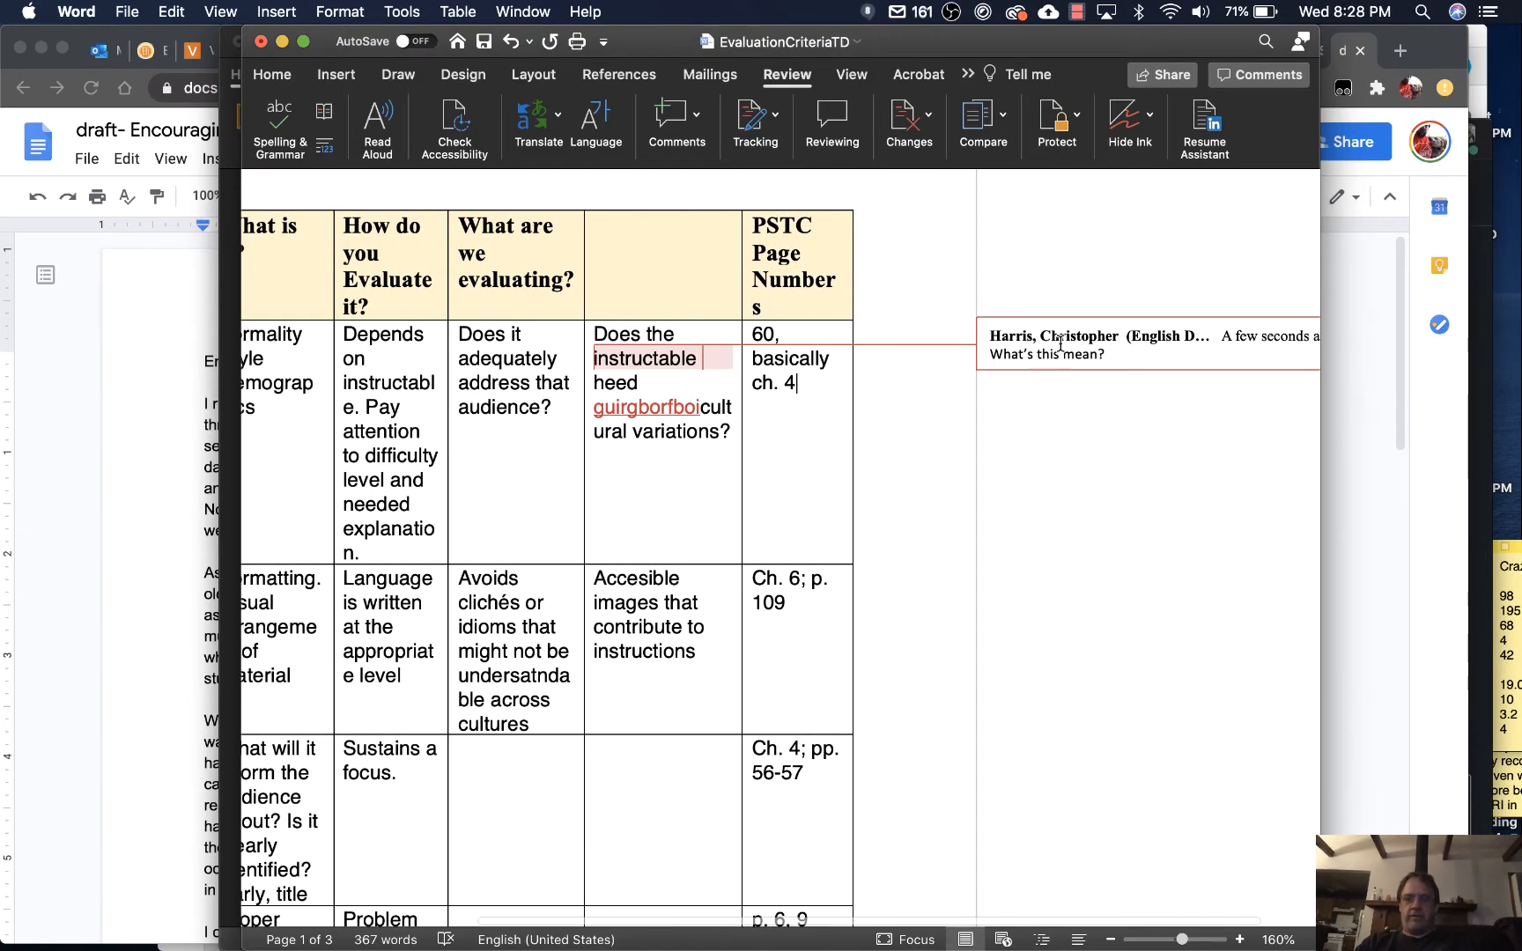
pyautogui.hscroll(4, 1061, 343)
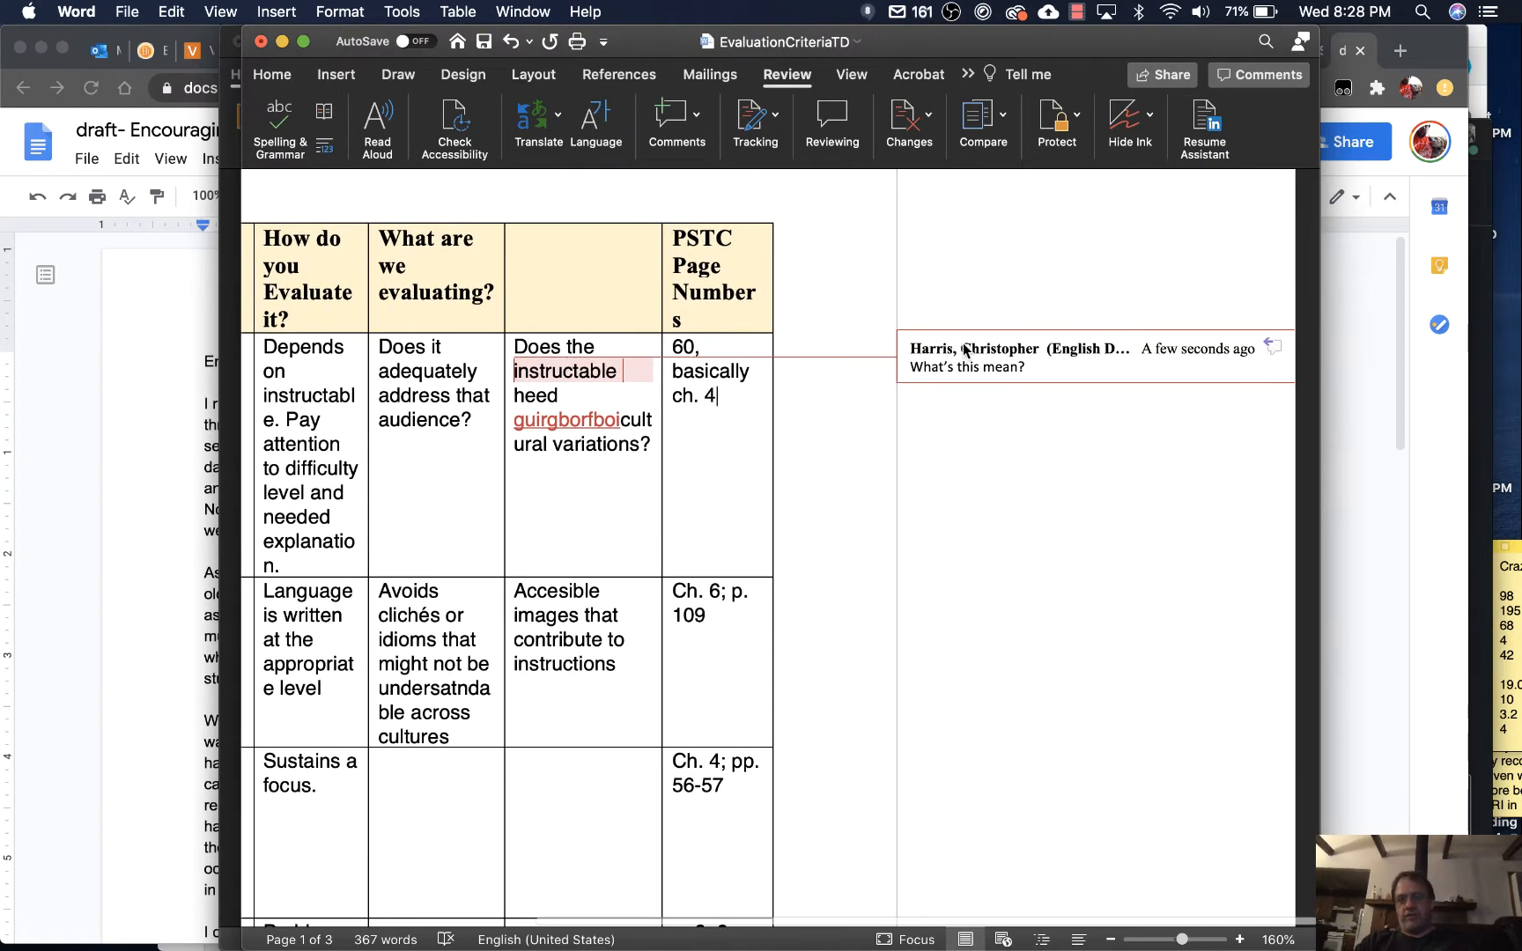
pyautogui.click(1274, 348)
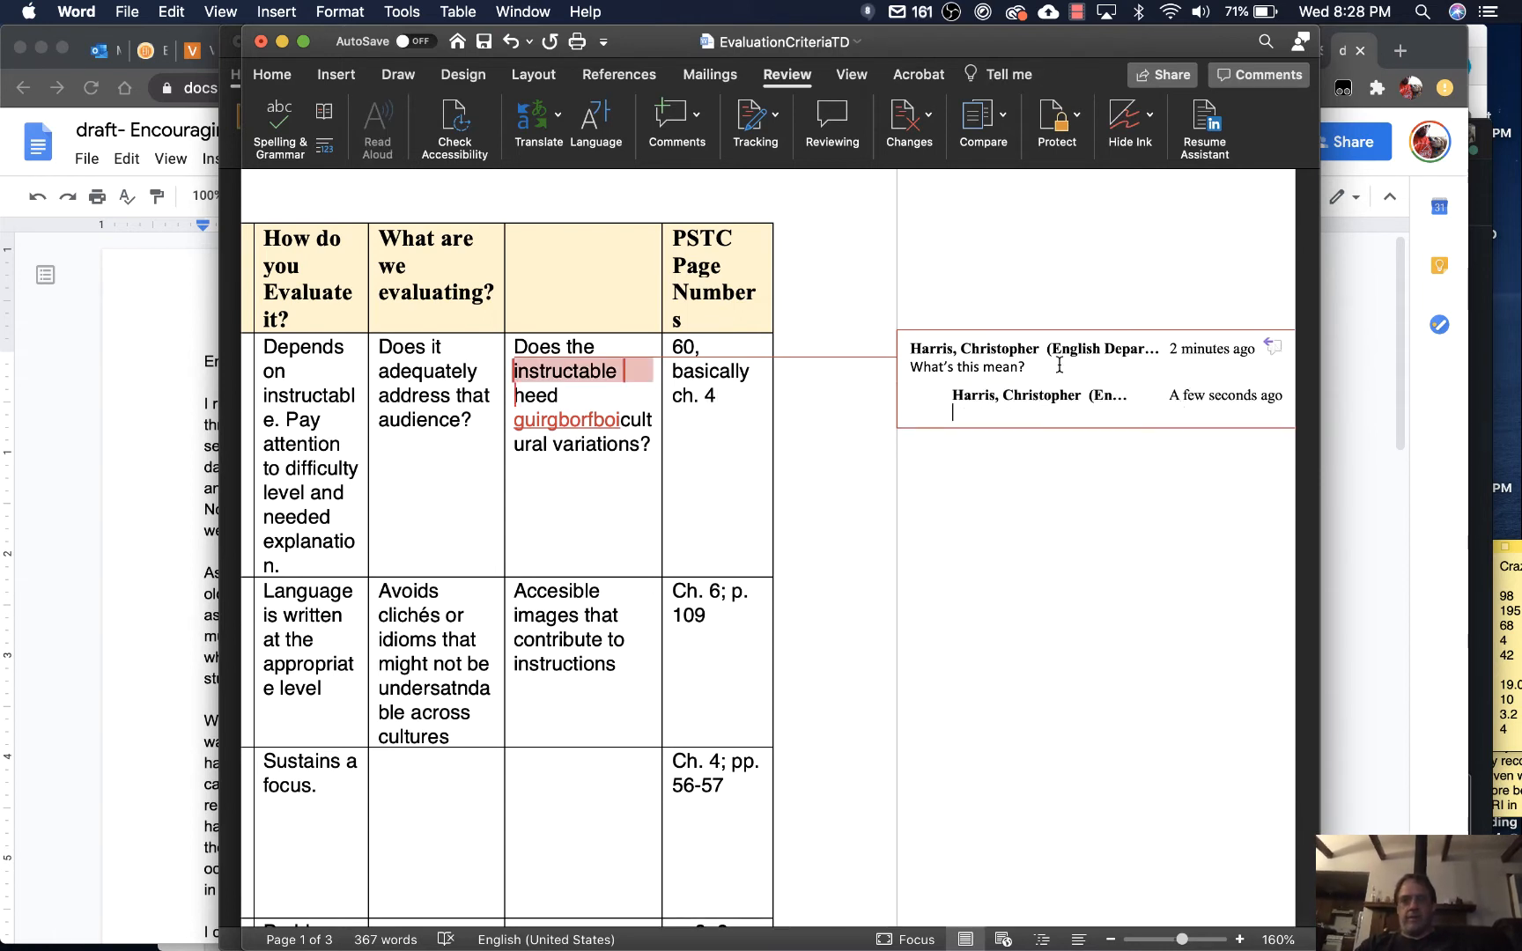
# Try to resolve the "What's this mean?" comment thread, and delete the comment.
pyautogui.rightClick(939, 387)
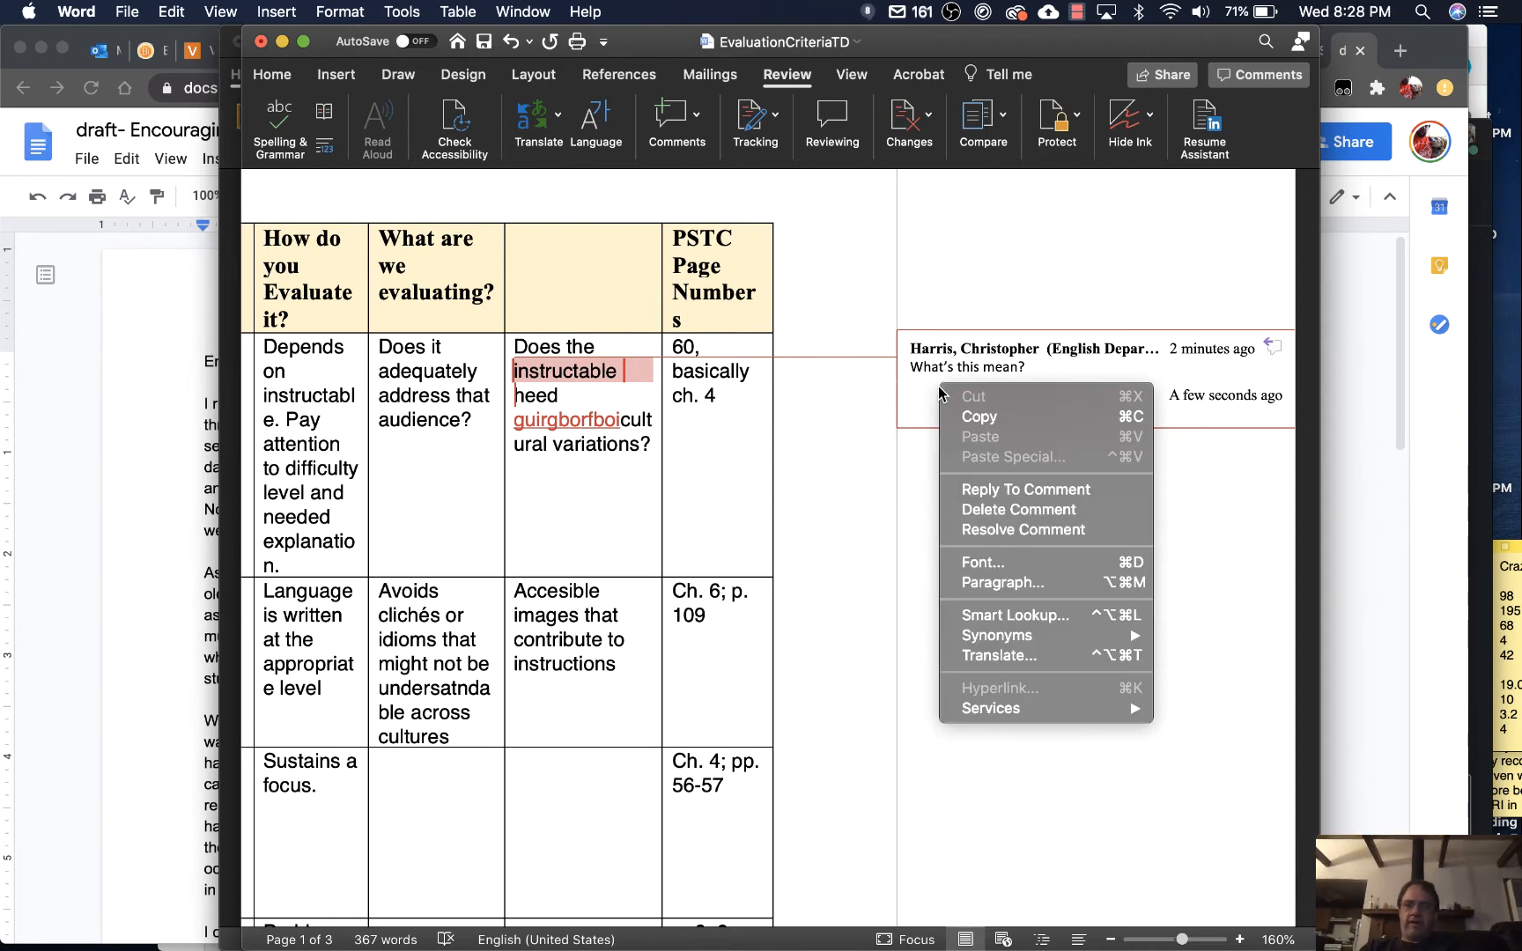
pyautogui.click(1025, 531)
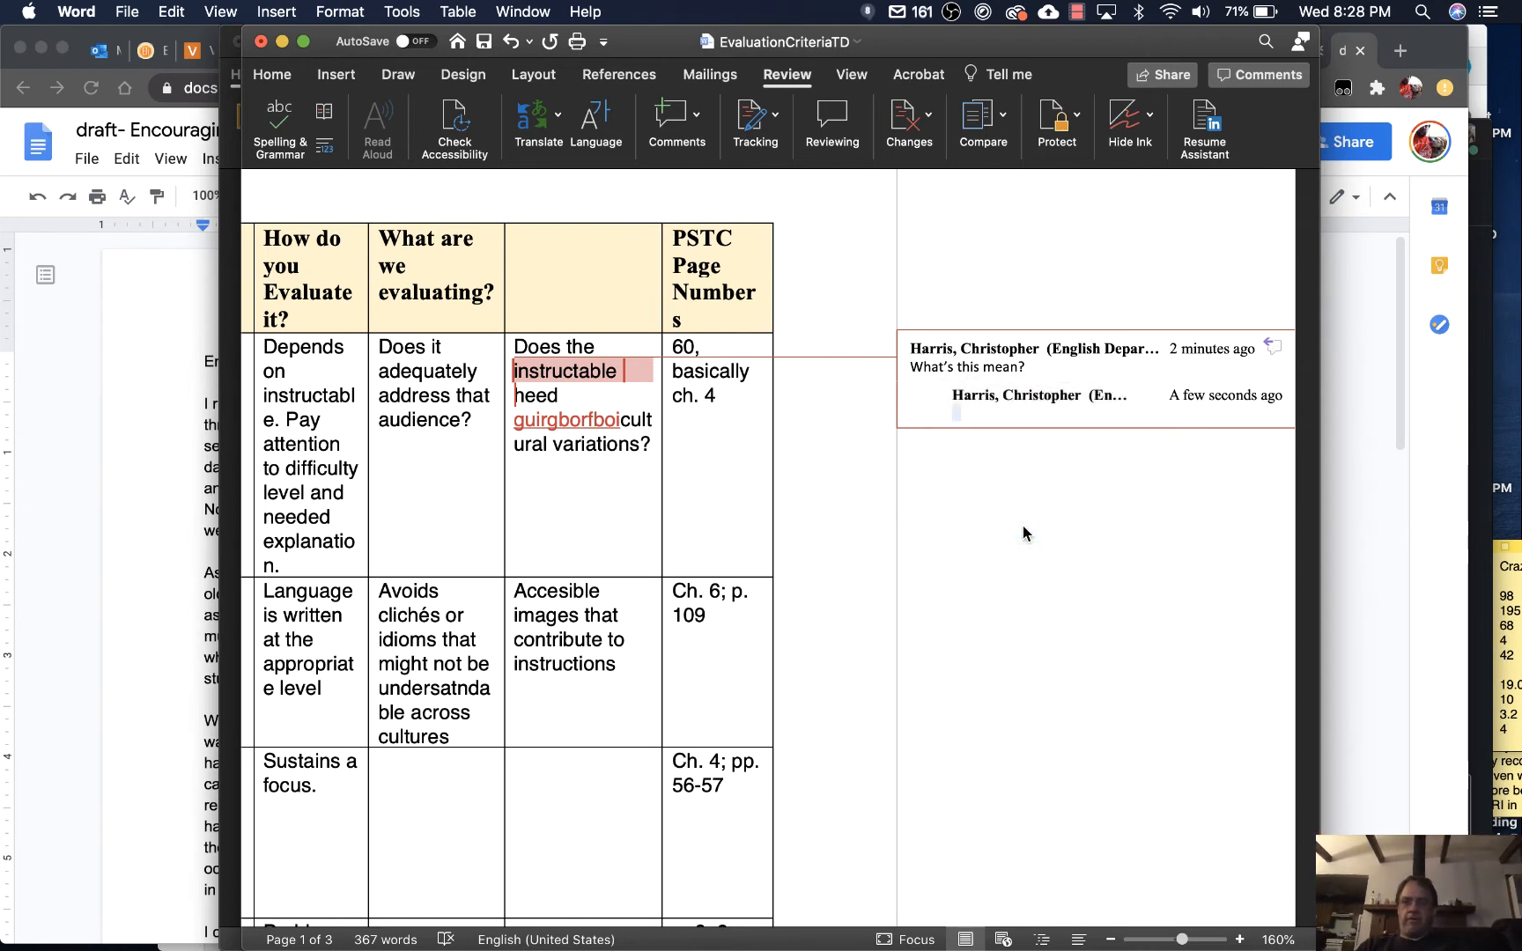
pyautogui.rightClick(993, 355)
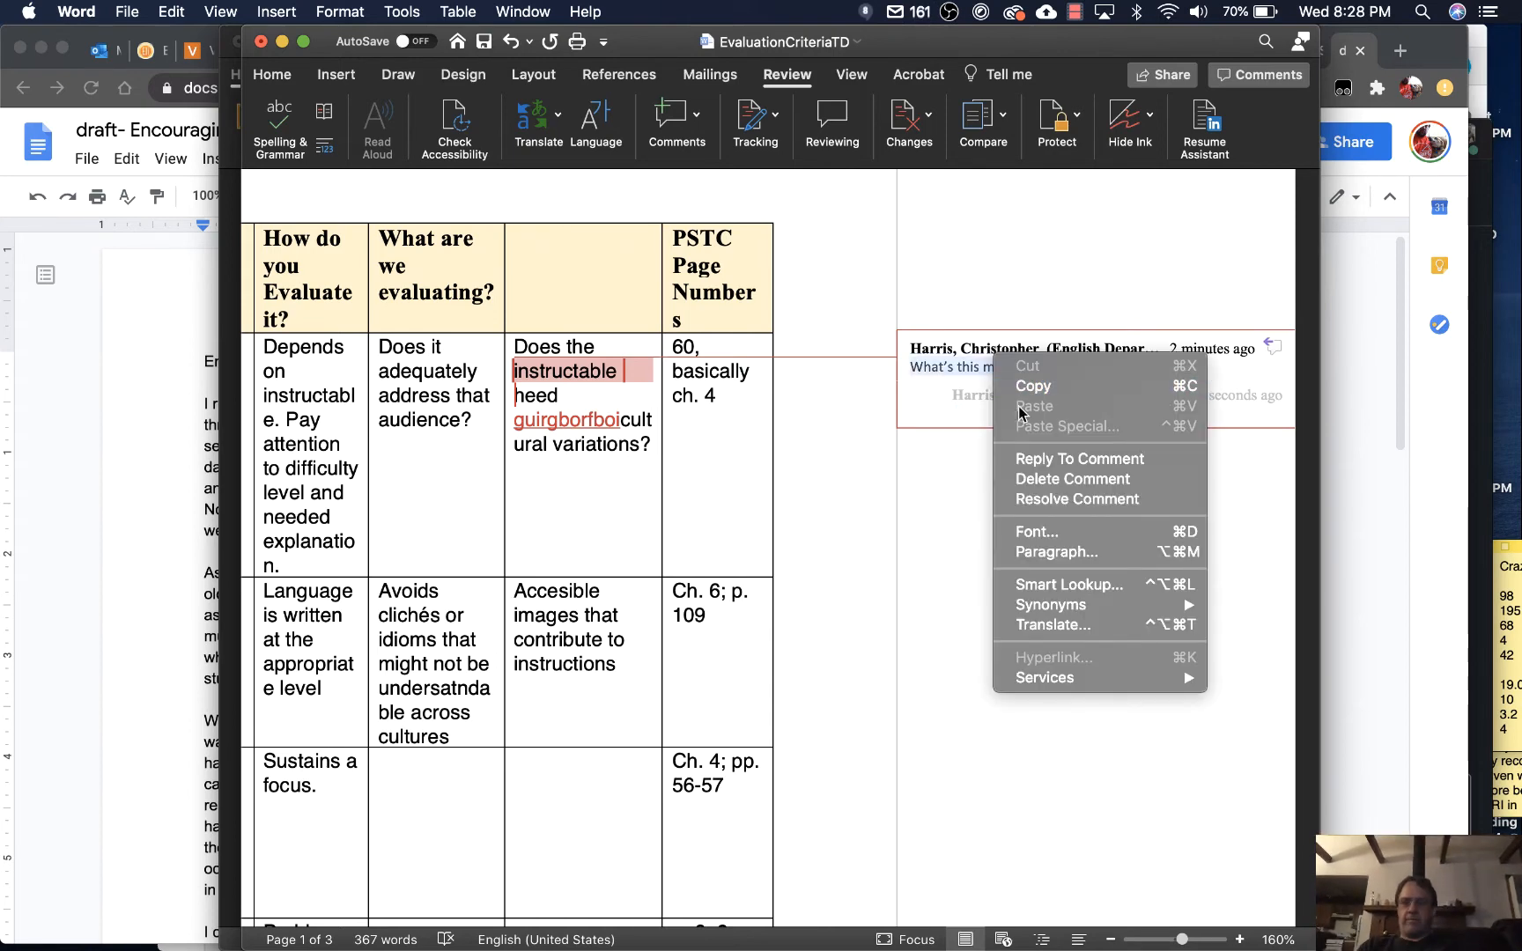
pyautogui.click(1062, 481)
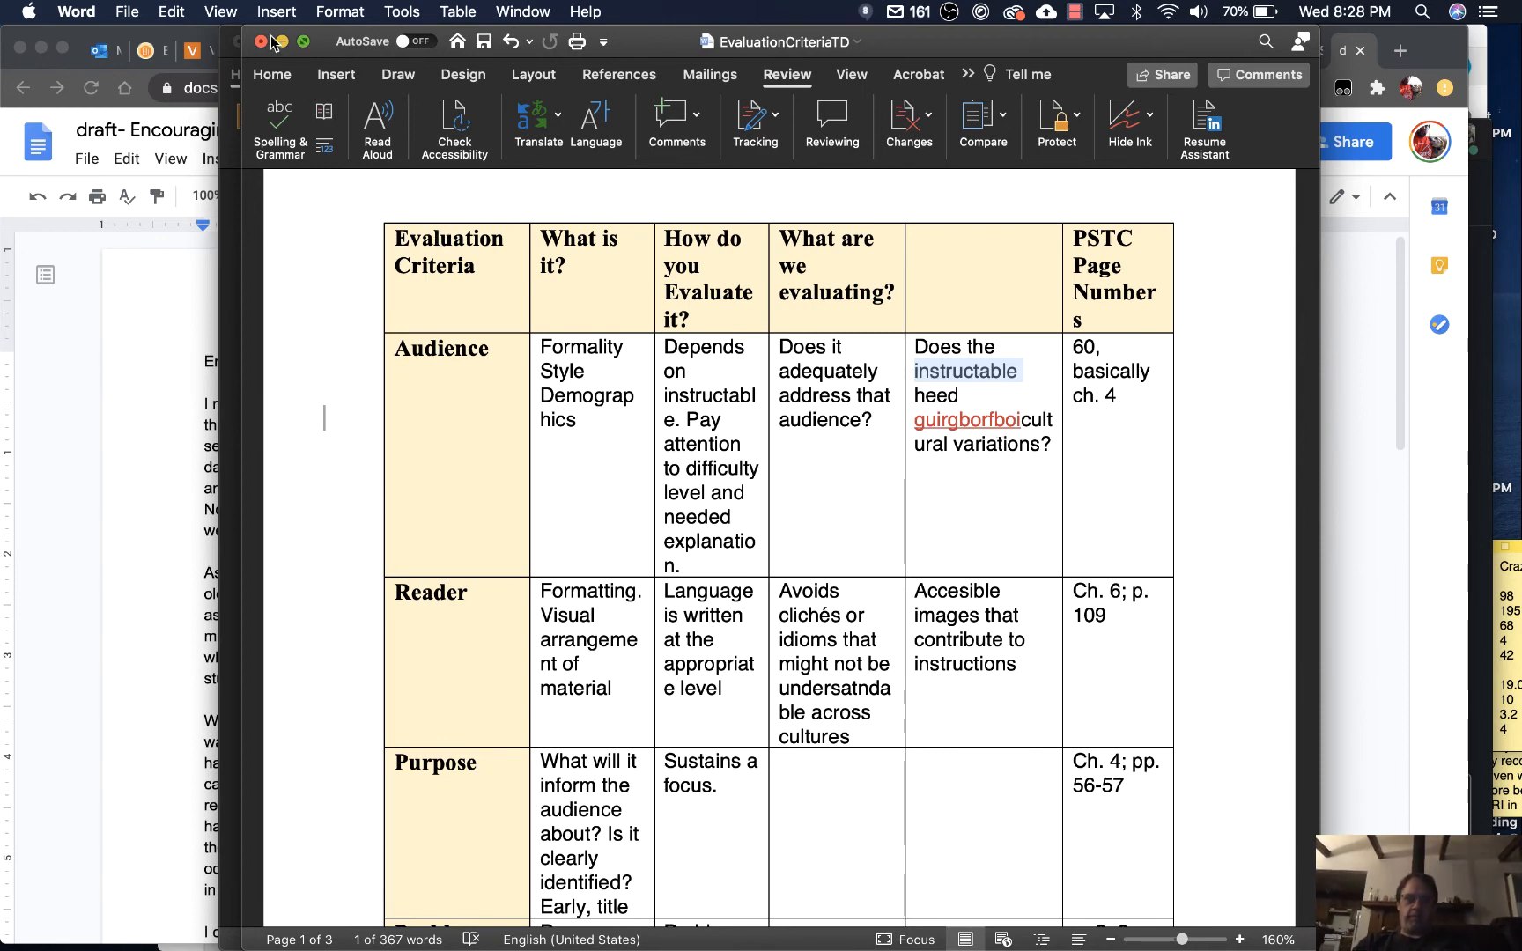
# Switch to the Google Docs draft in Chrome and add the comment "vnaeonvoaevjoer" to the word "restaurants" in the first paragraph.
pyautogui.click(135, 365)
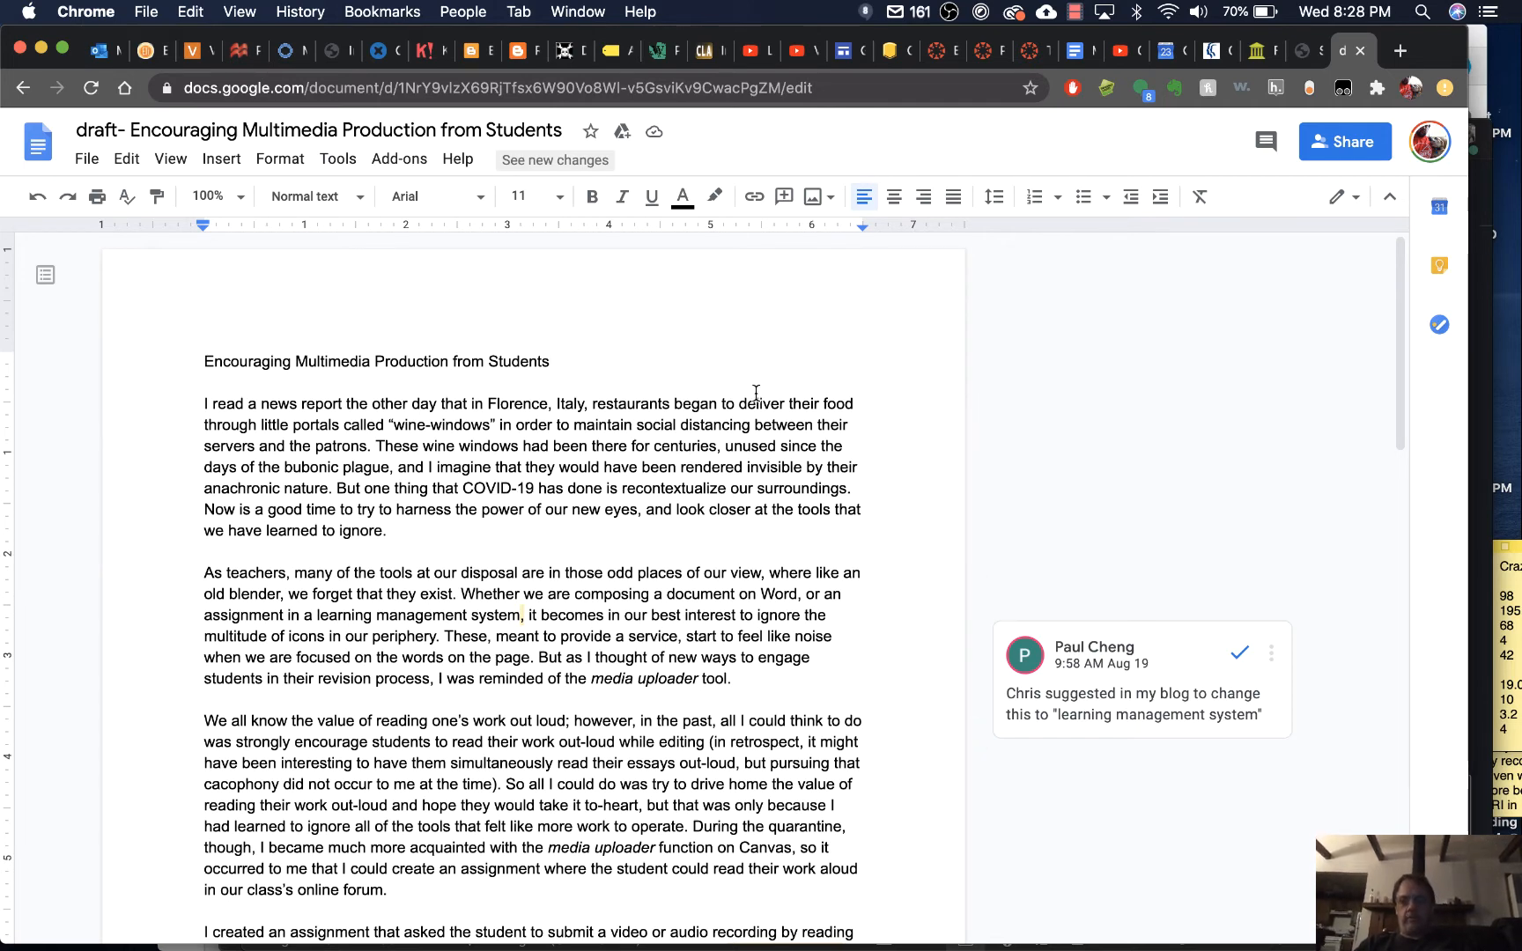
pyautogui.doubleClick(633, 402)
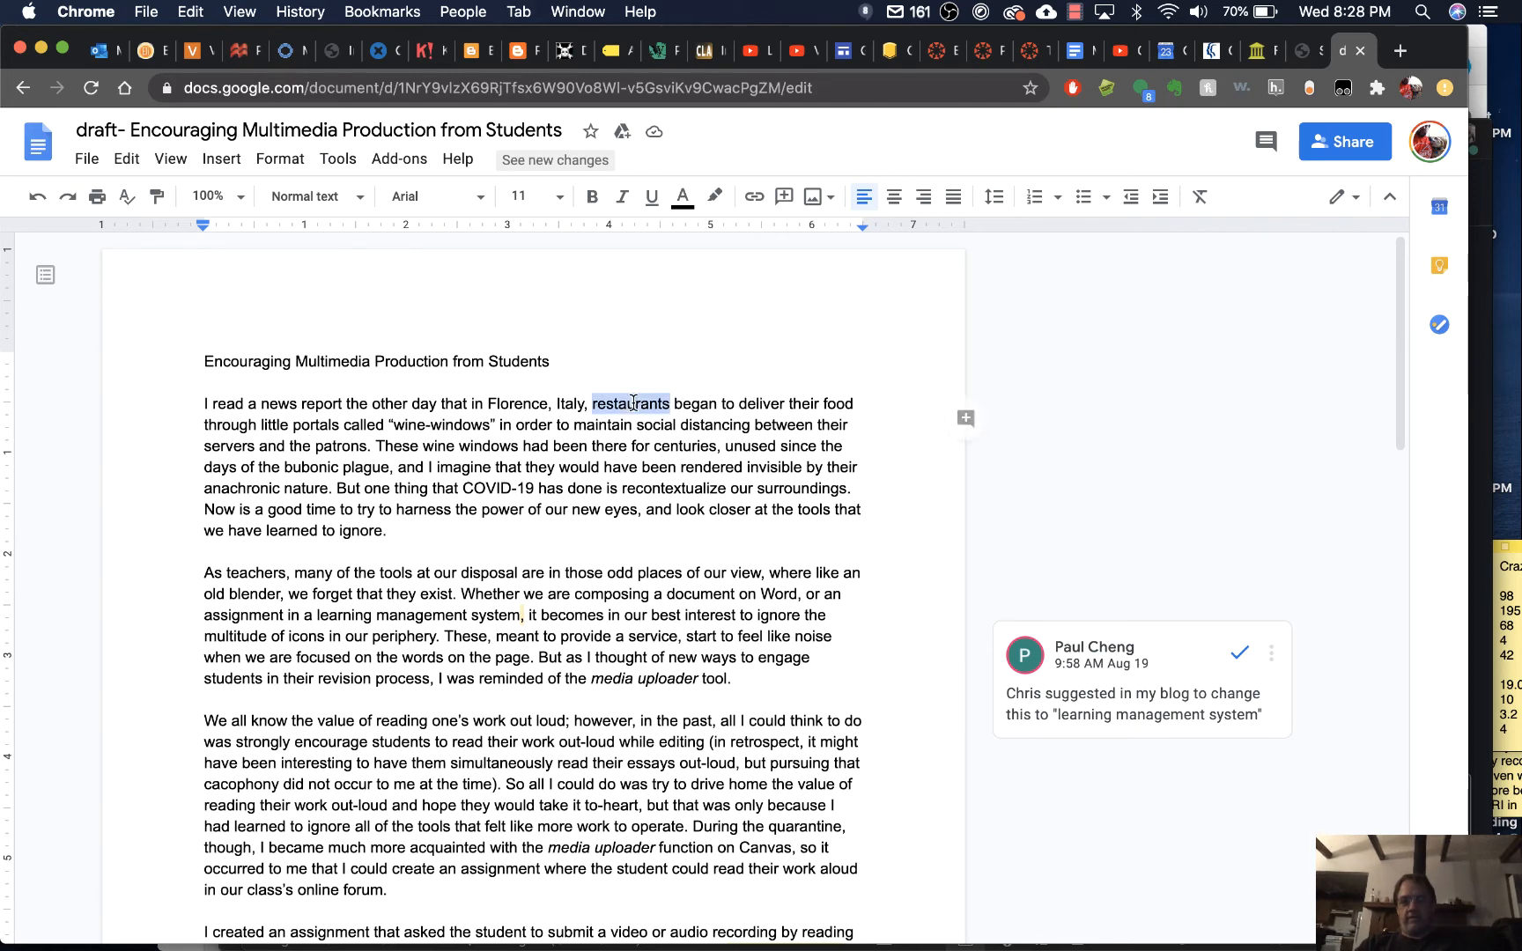
pyautogui.click(964, 419)
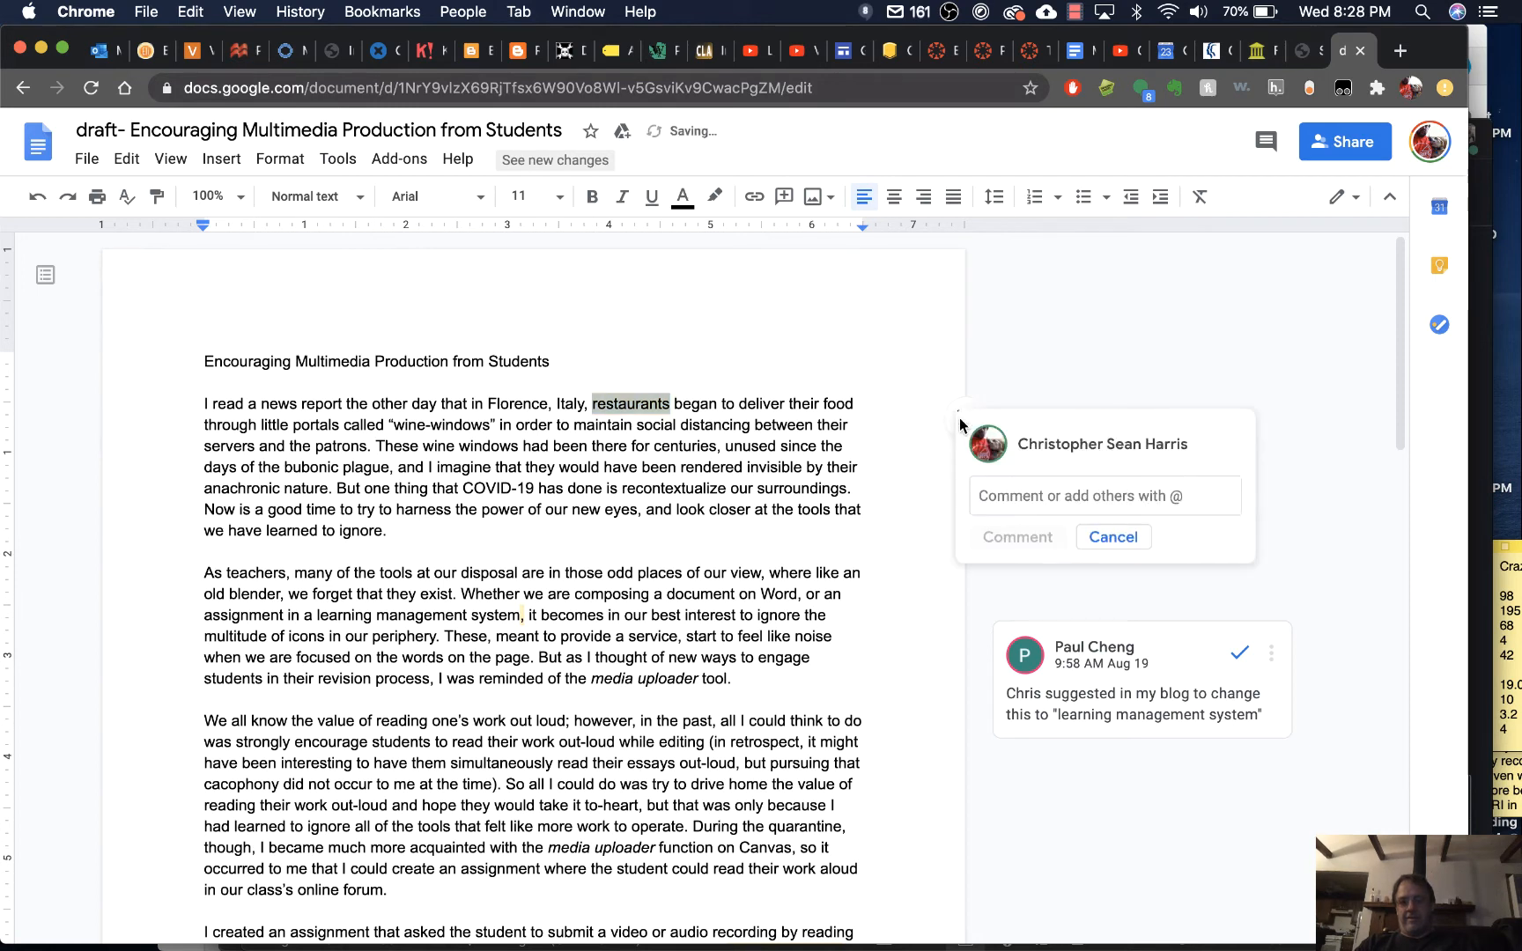
pyautogui.write('vnaeonvoaevjoer')
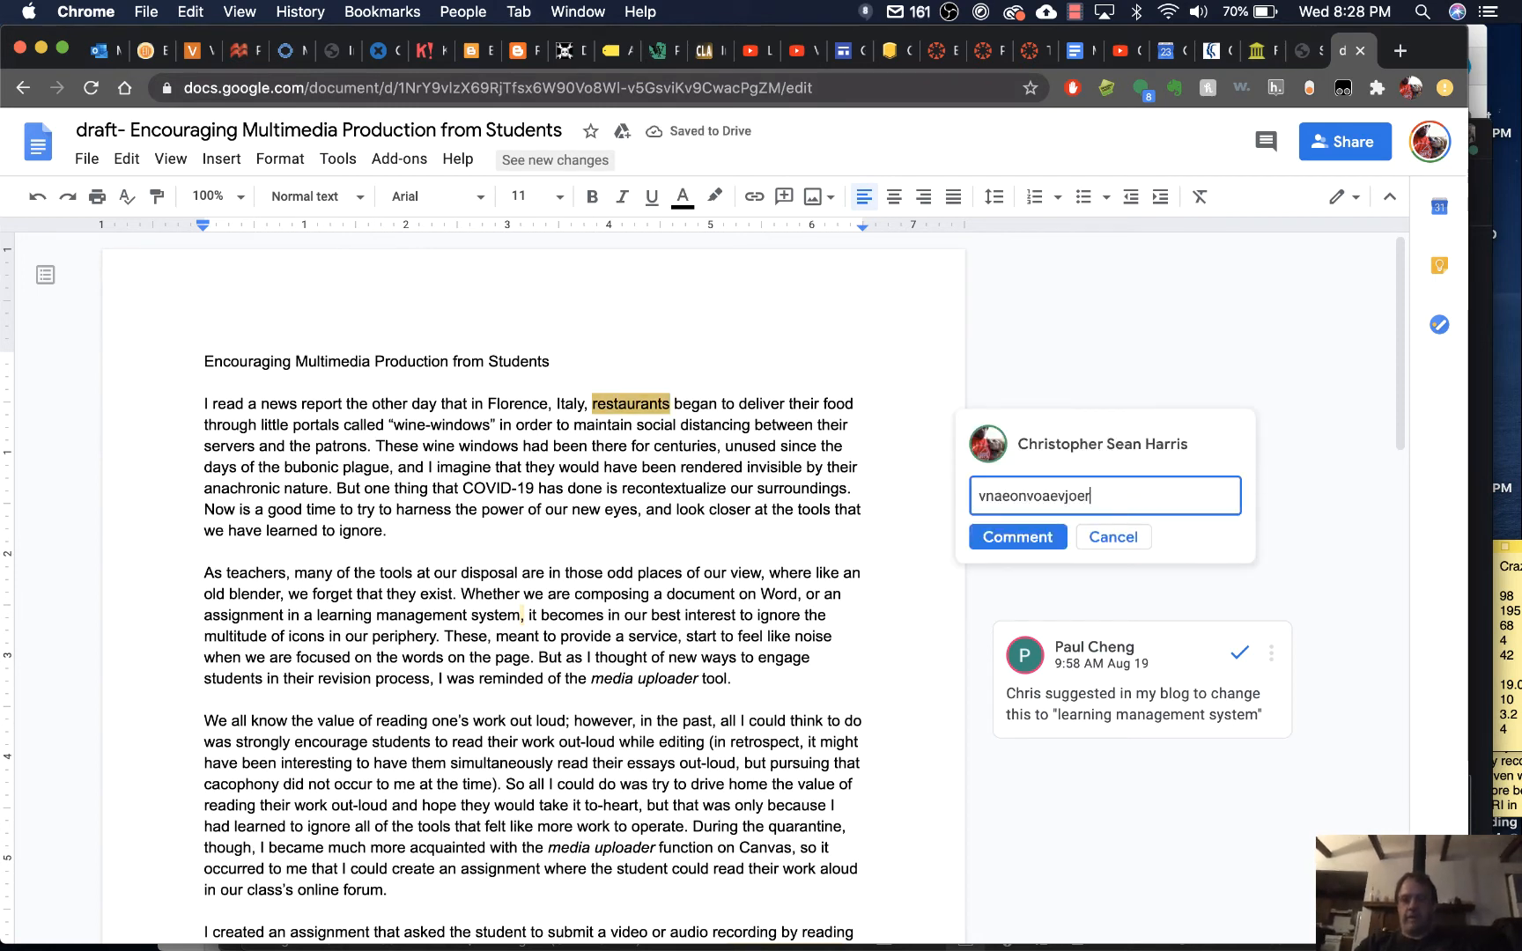
pyautogui.click(1009, 539)
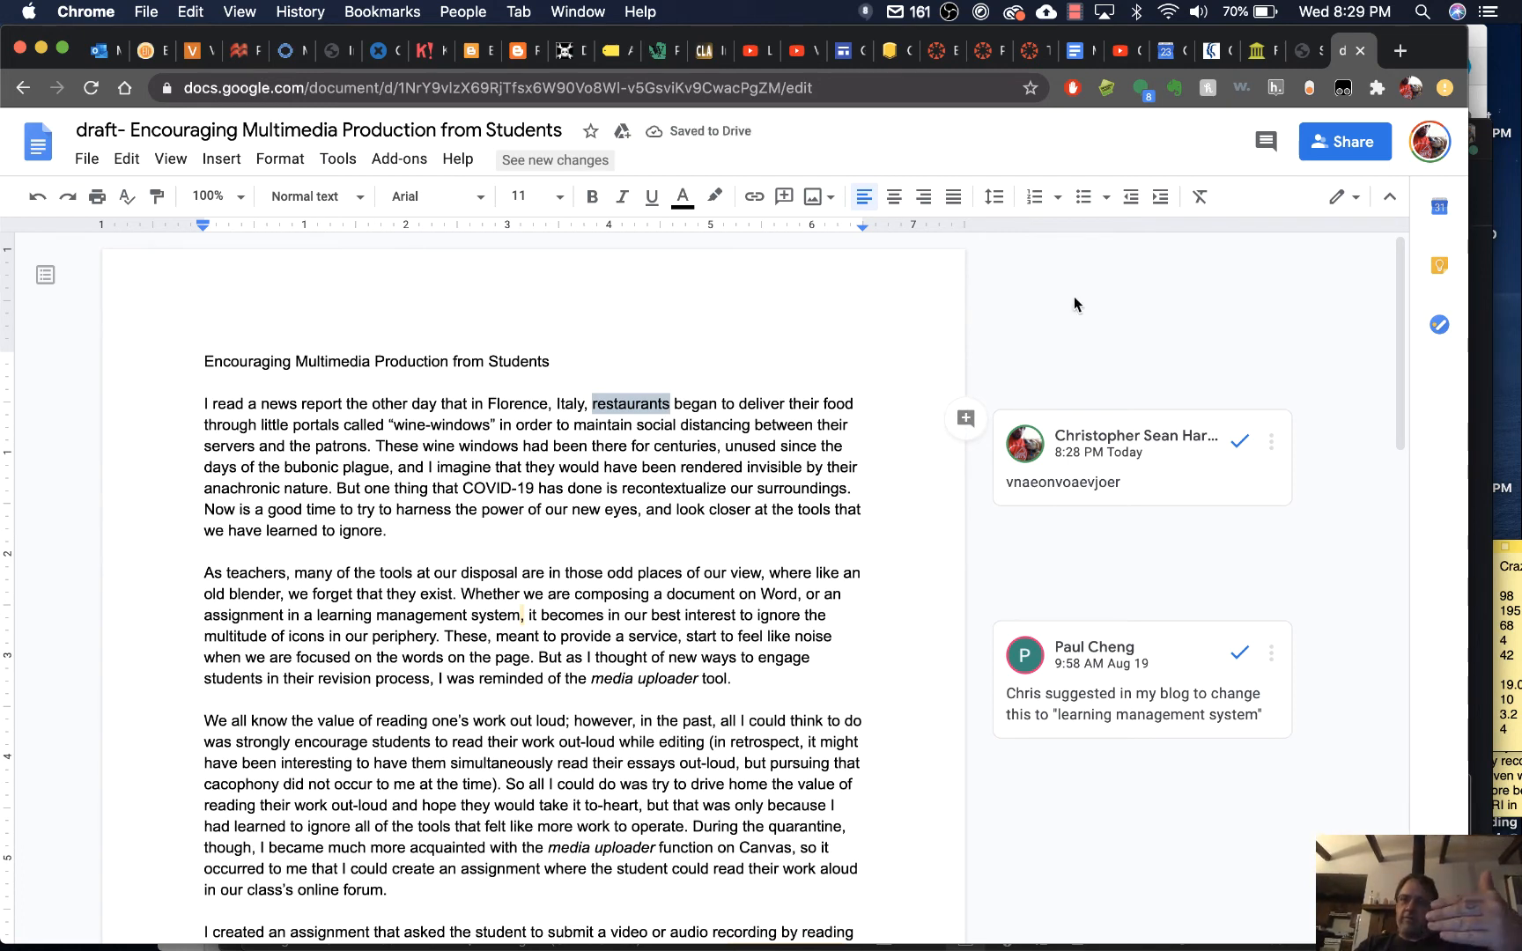
# Change the document to Suggesting mode, suggest a comma after "unused" in the first paragraph, and reject that suggestion.
pyautogui.click(1355, 203)
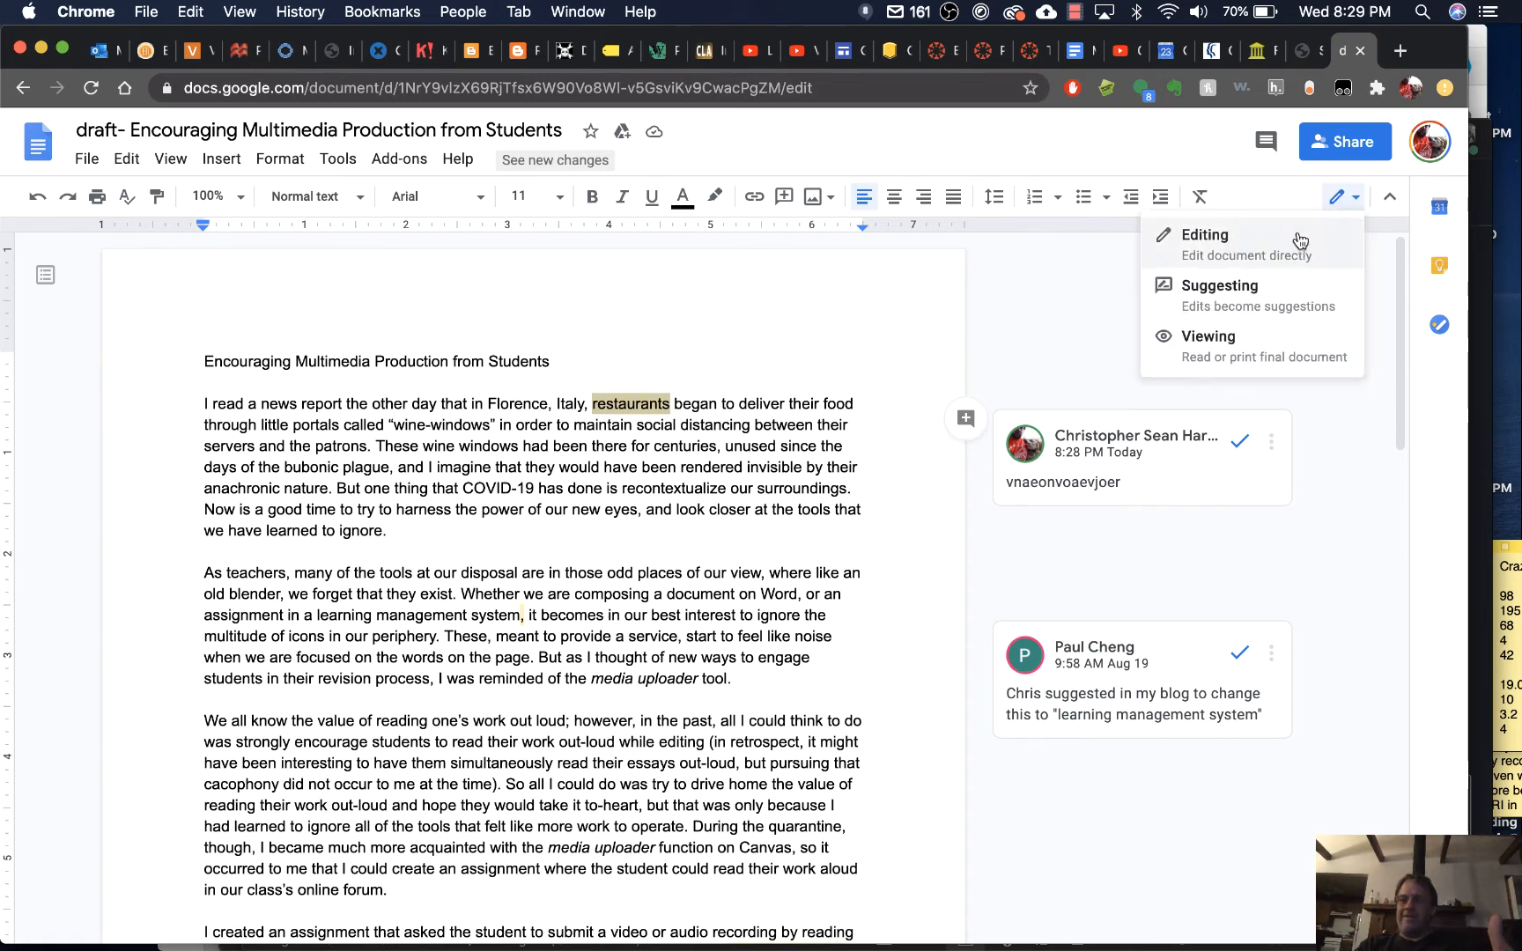
pyautogui.click(1255, 290)
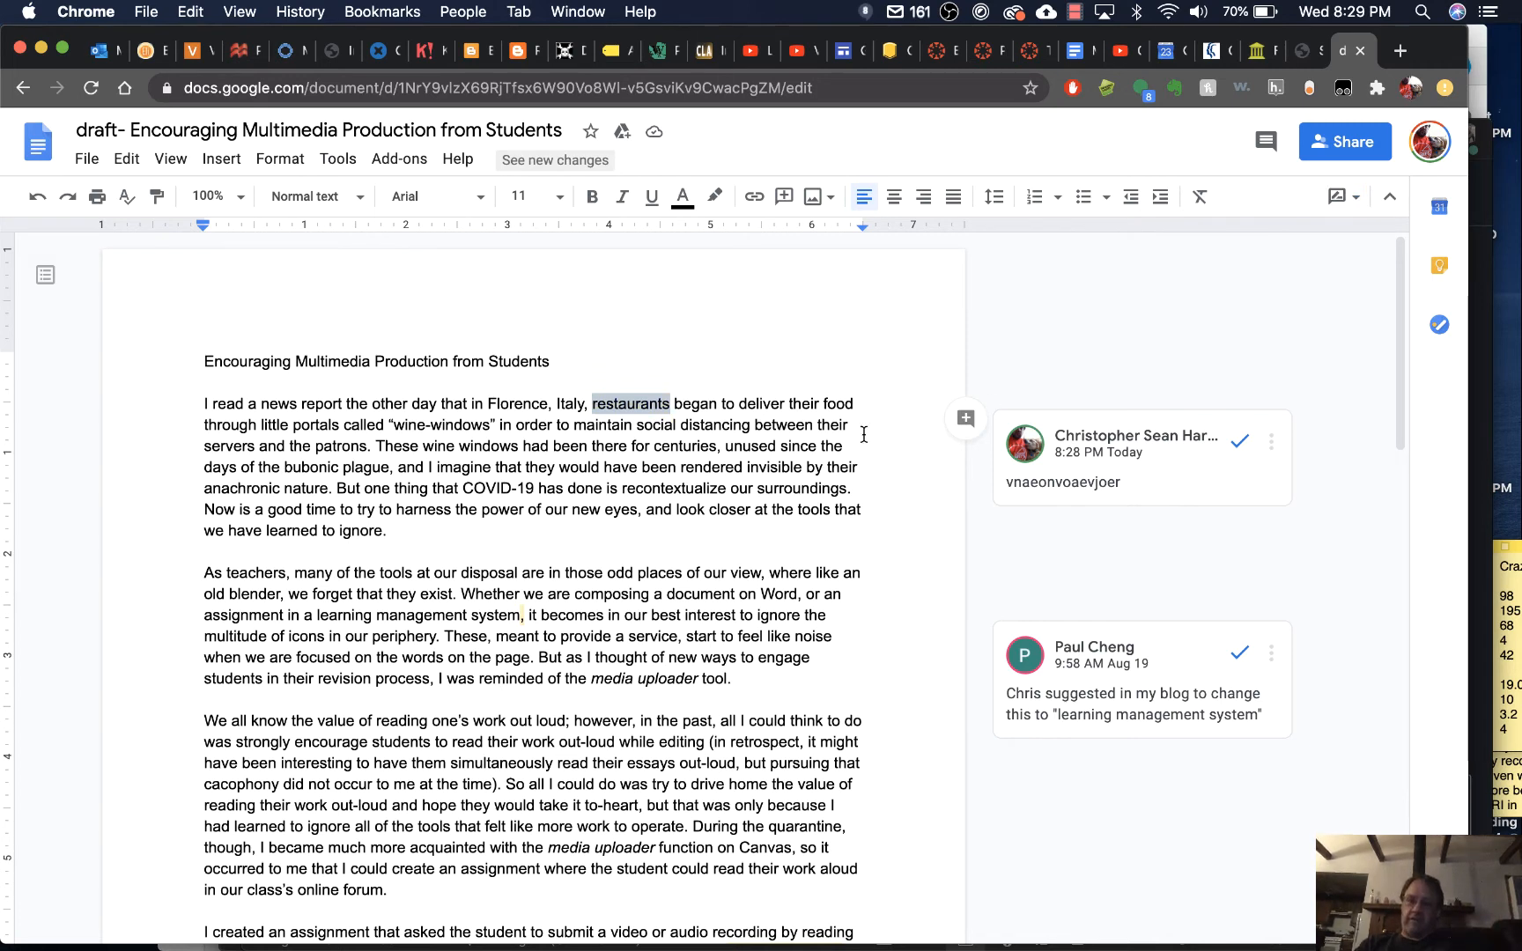
pyautogui.click(778, 452)
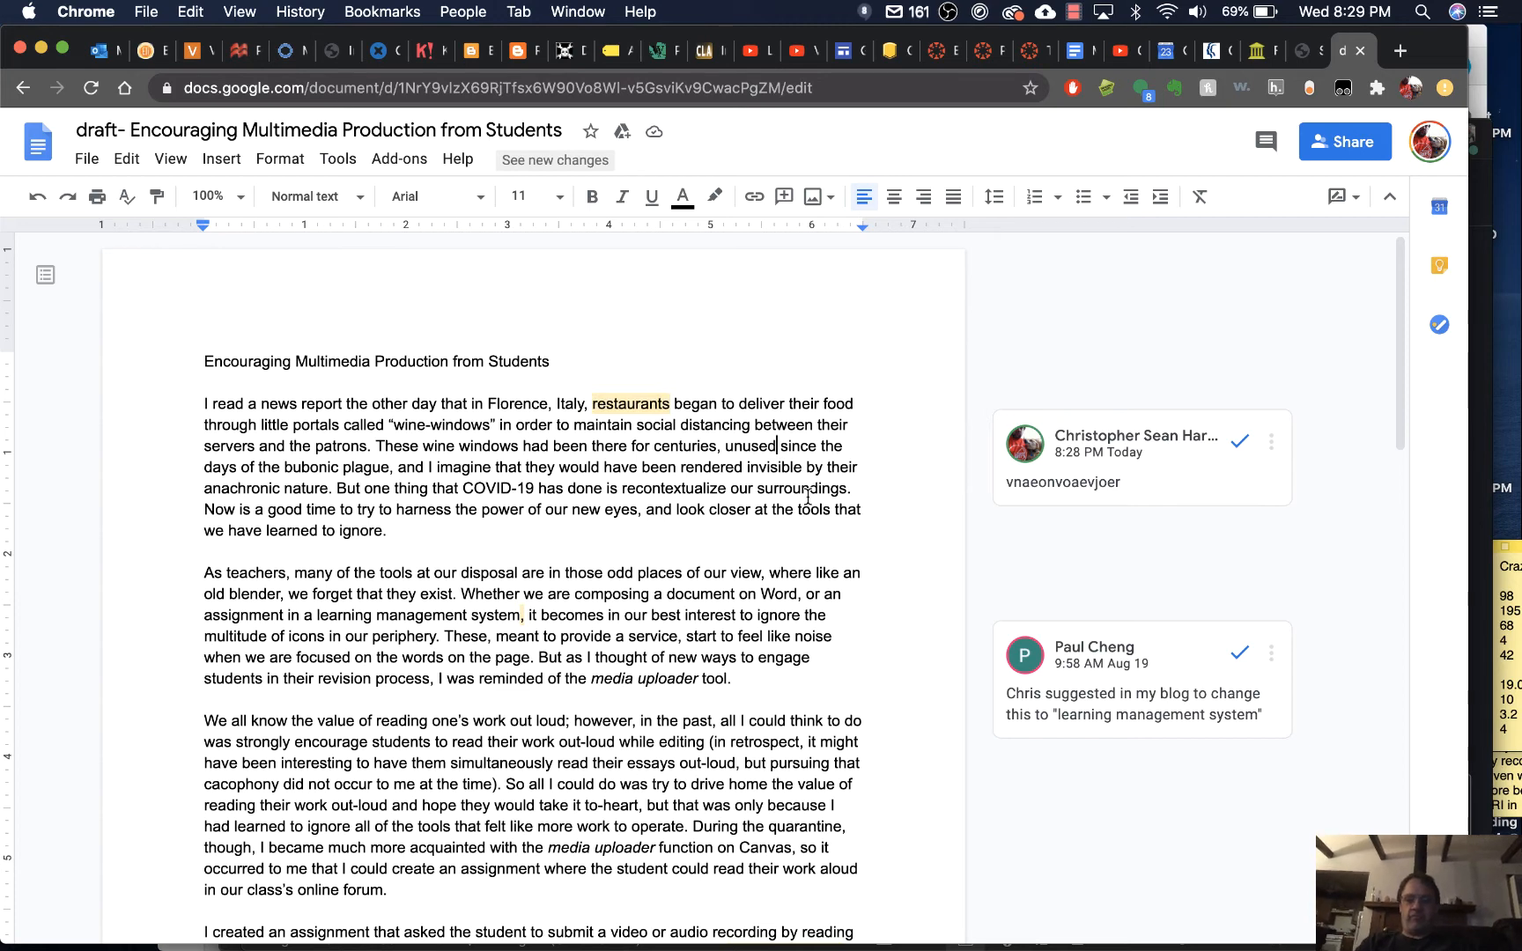
pyautogui.write(',')
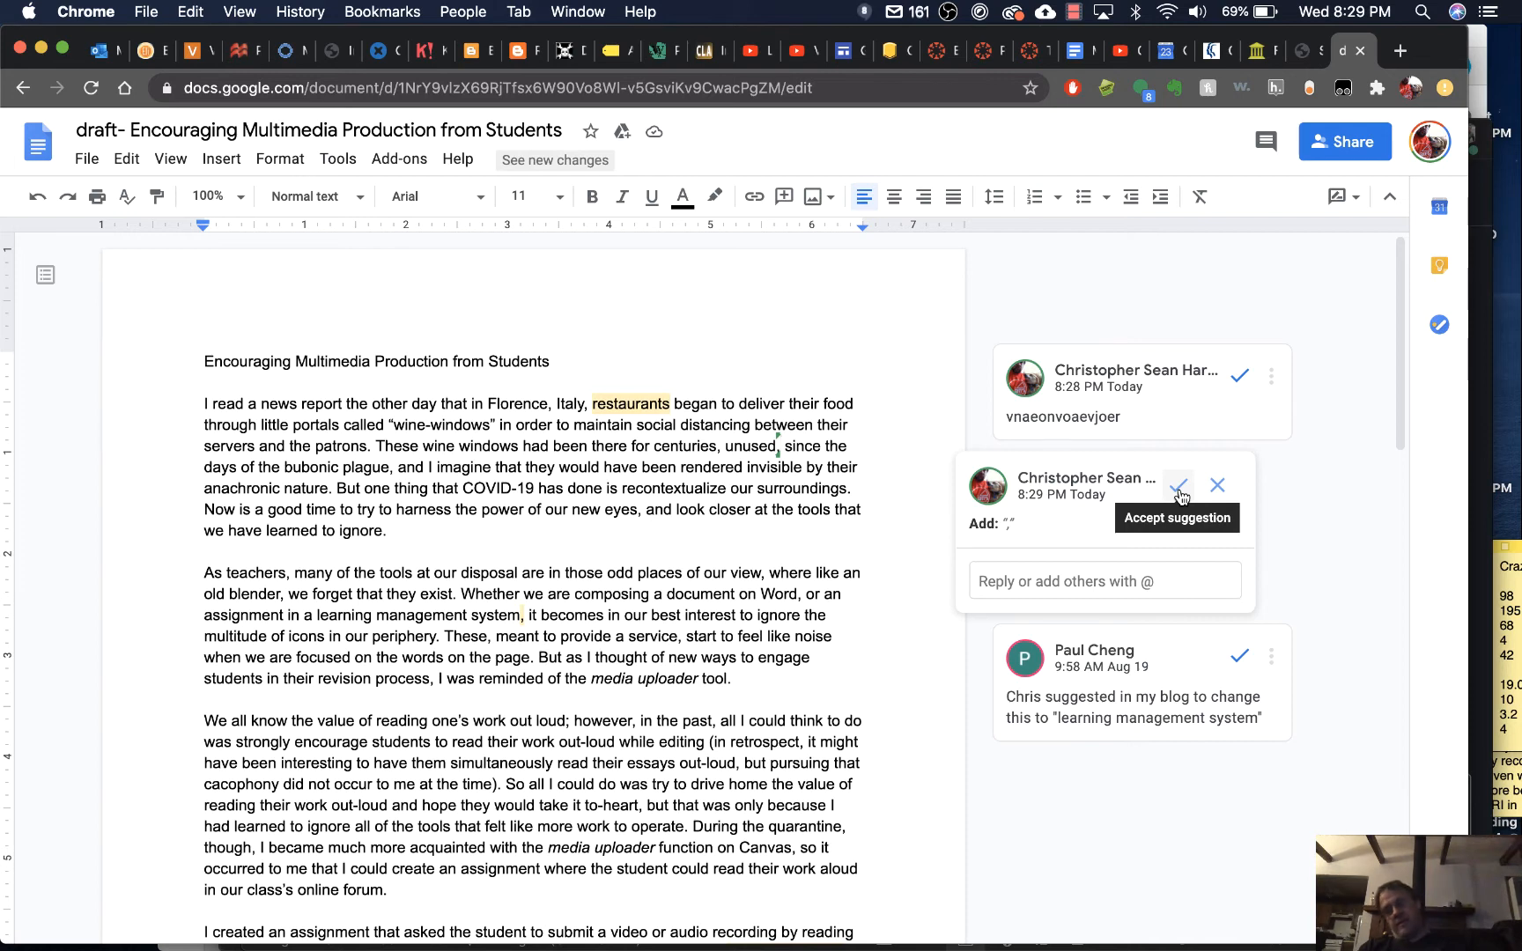
pyautogui.click(1217, 485)
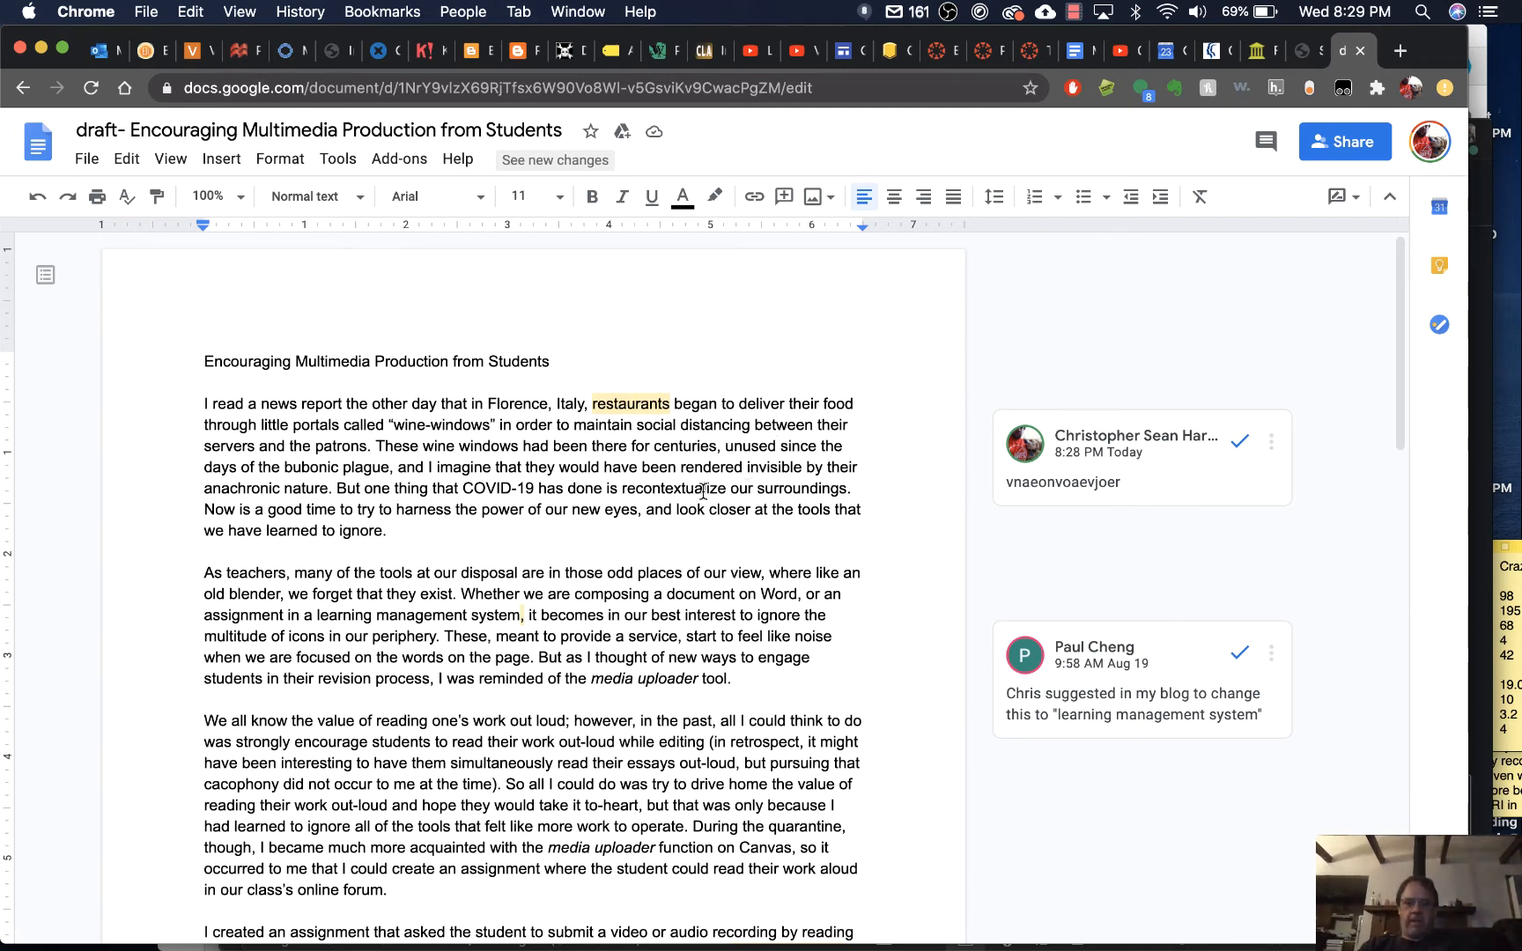
# Add the comment "sdfkjnfvks" to the word "done" in the first paragraph.
pyautogui.doubleClick(586, 489)
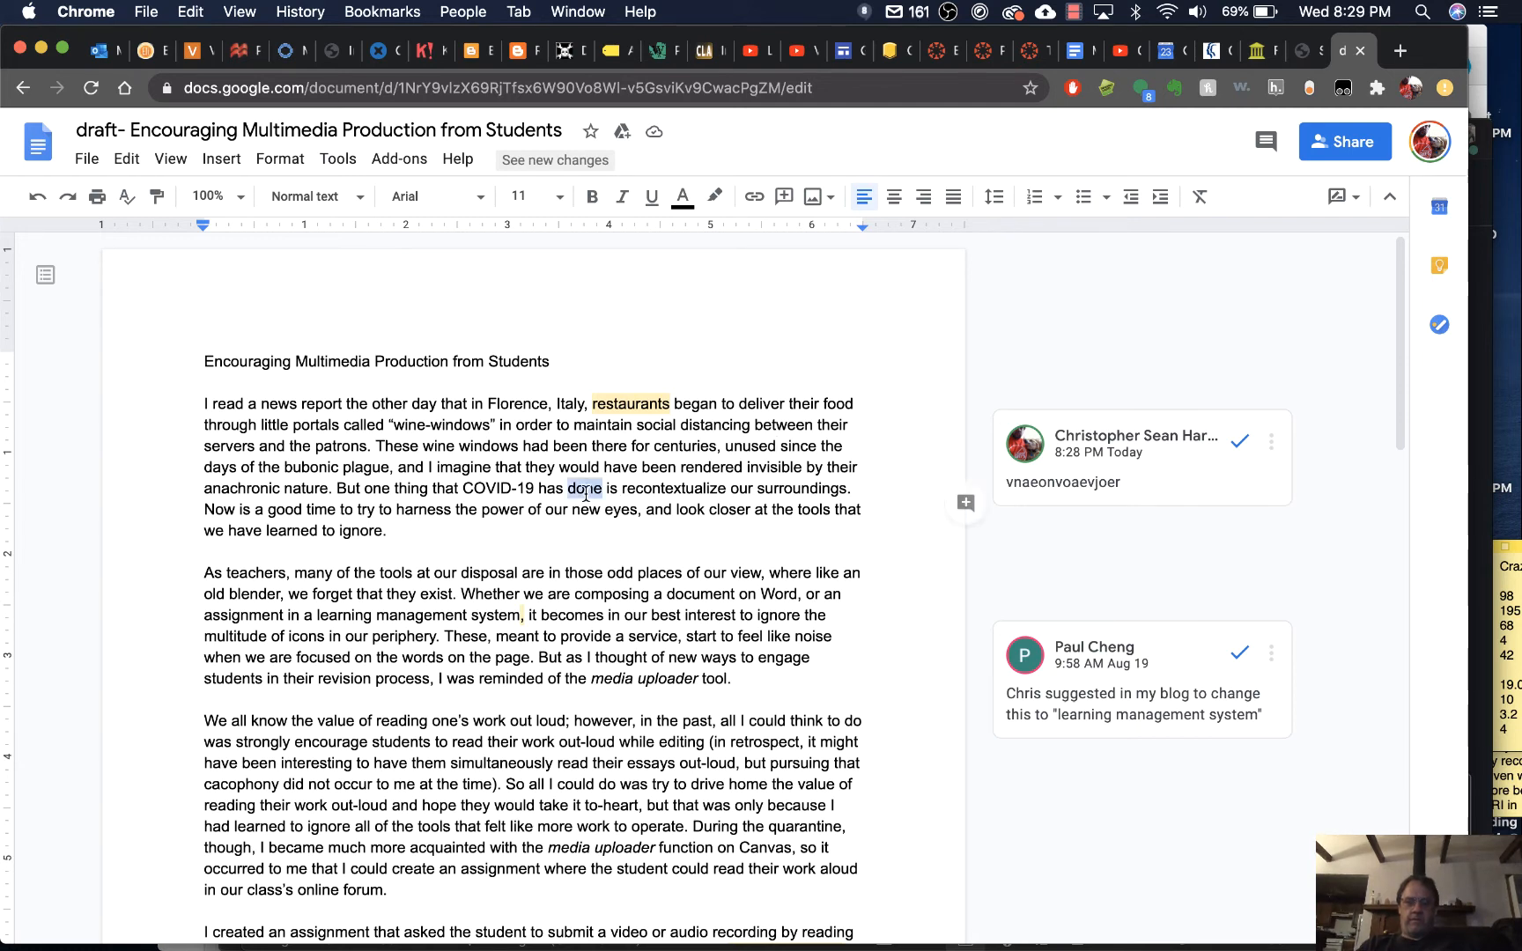
pyautogui.click(964, 512)
pyautogui.write('sdfljsdfvhd')
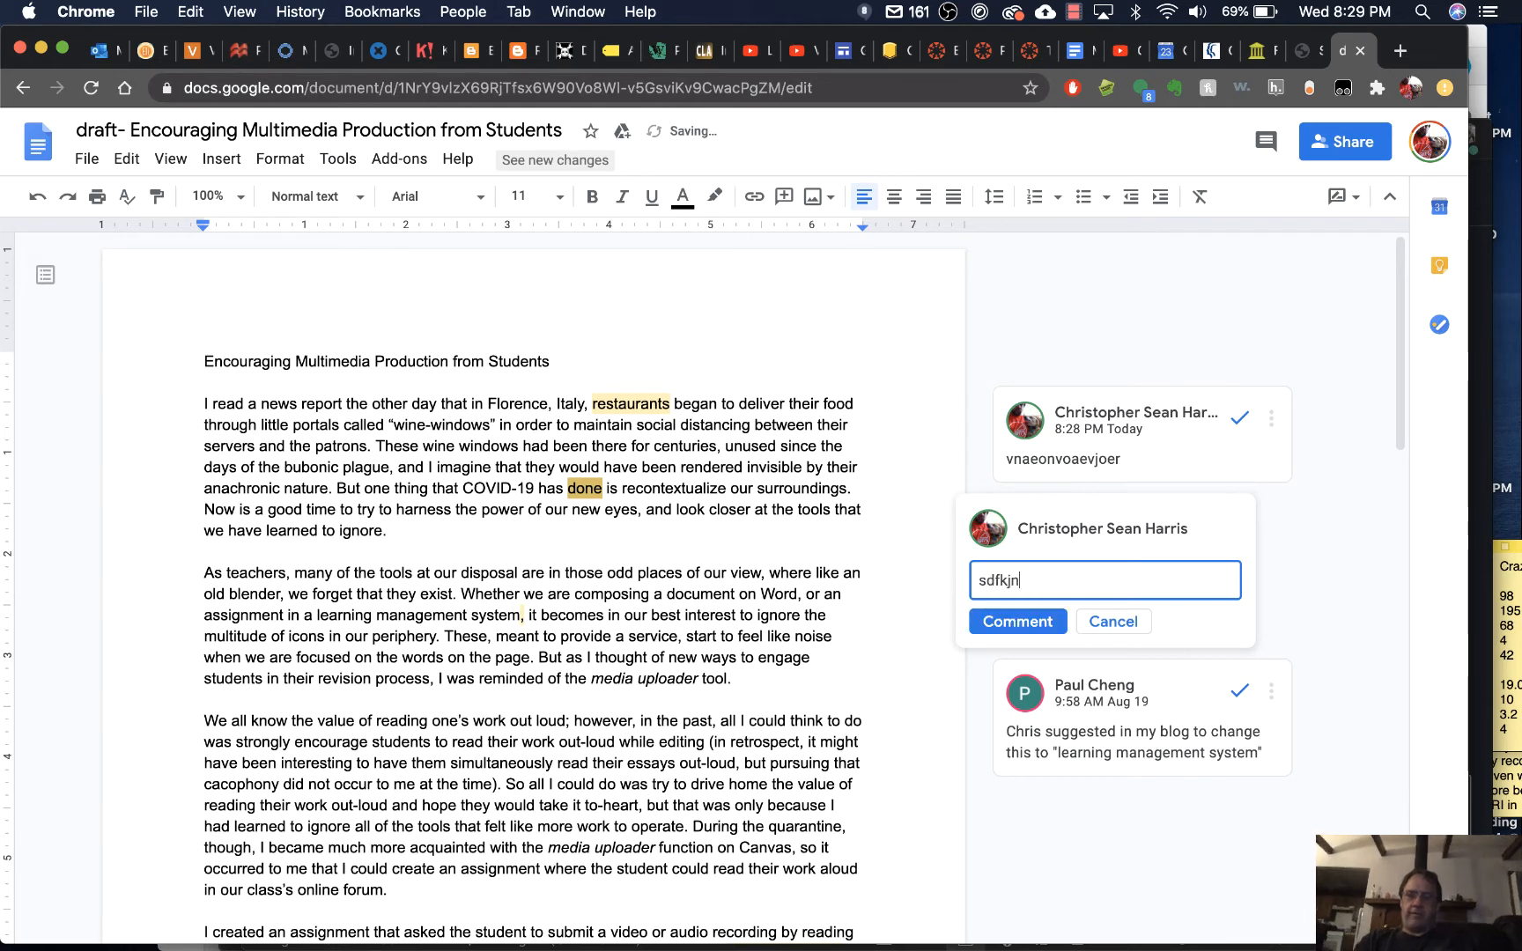
pyautogui.click(1015, 622)
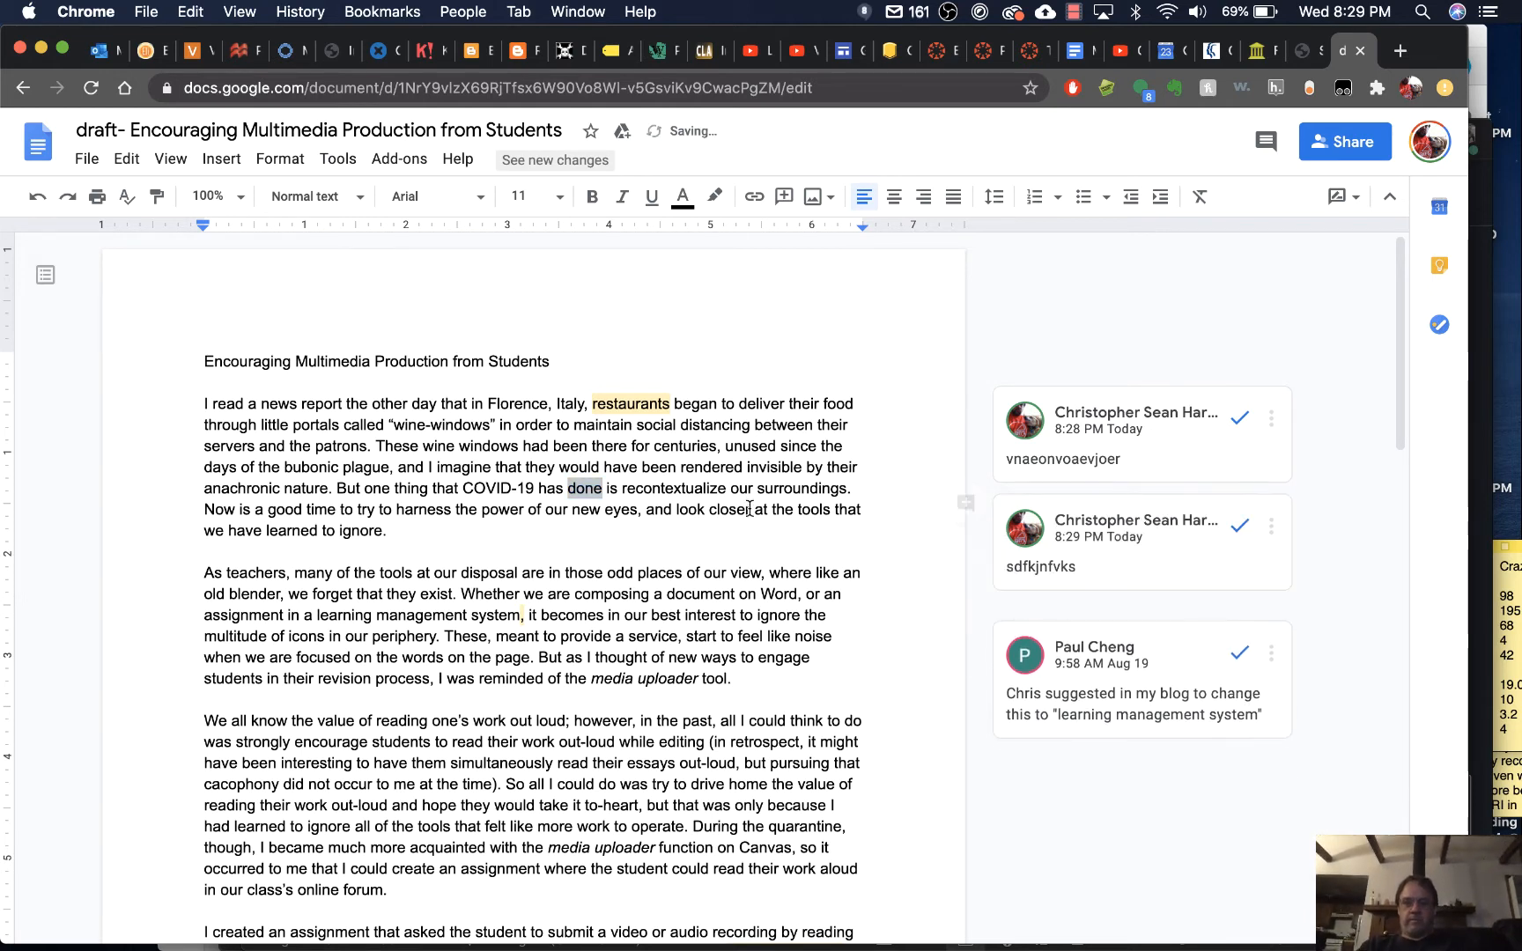
# Suggest inserting "looks" before "closer" in the first paragraph, keep Suggesting mode selected, and reject the suggestion.
pyautogui.click(710, 510)
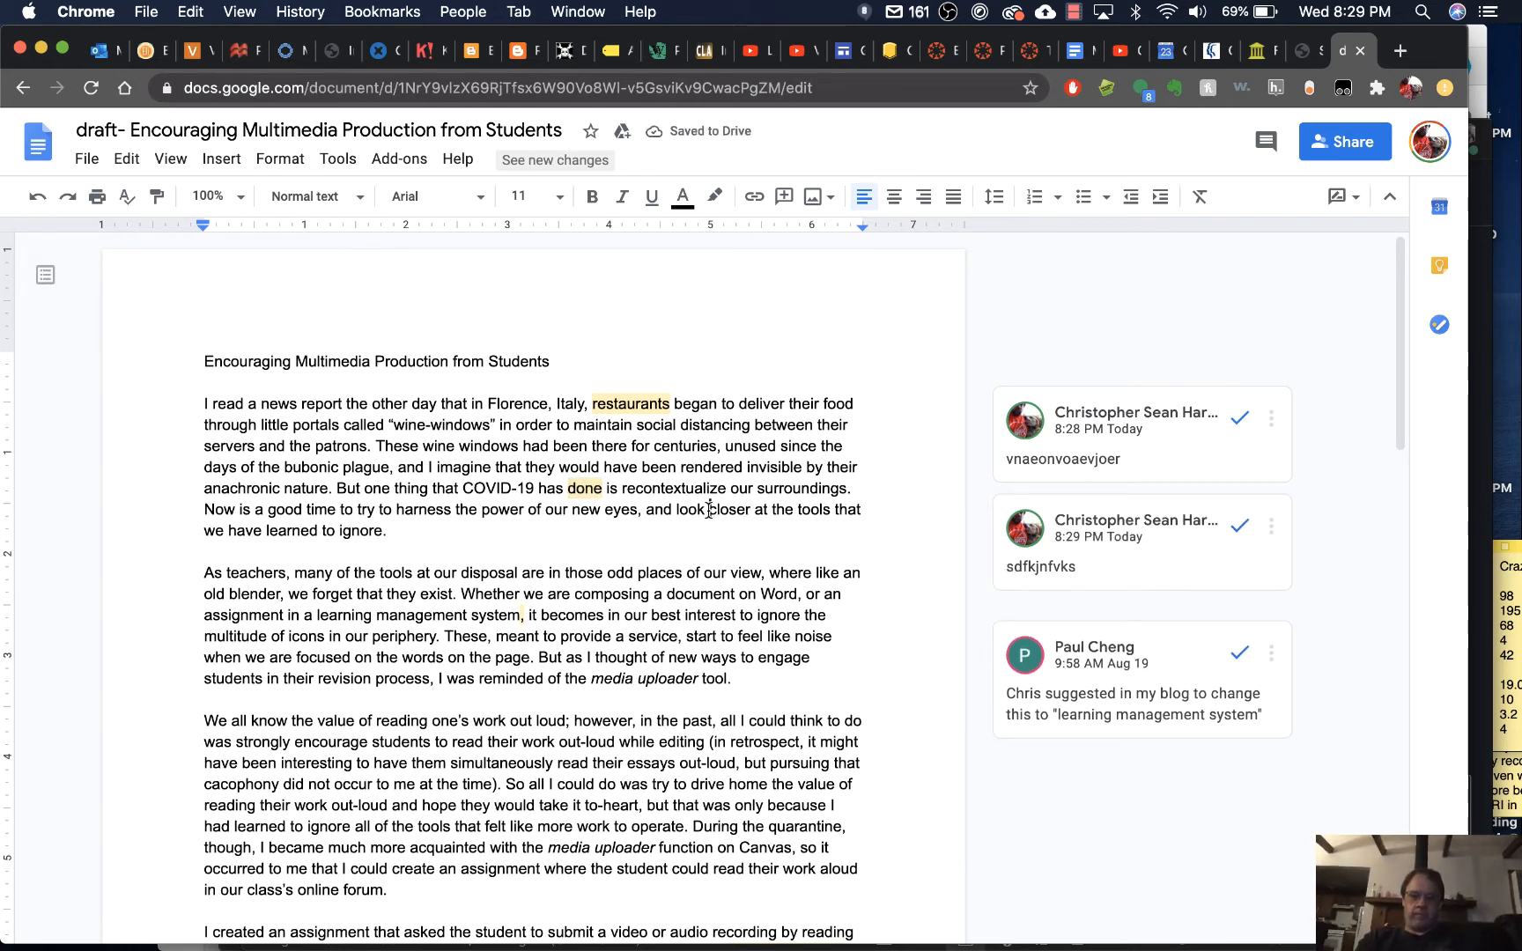
pyautogui.write('looks')
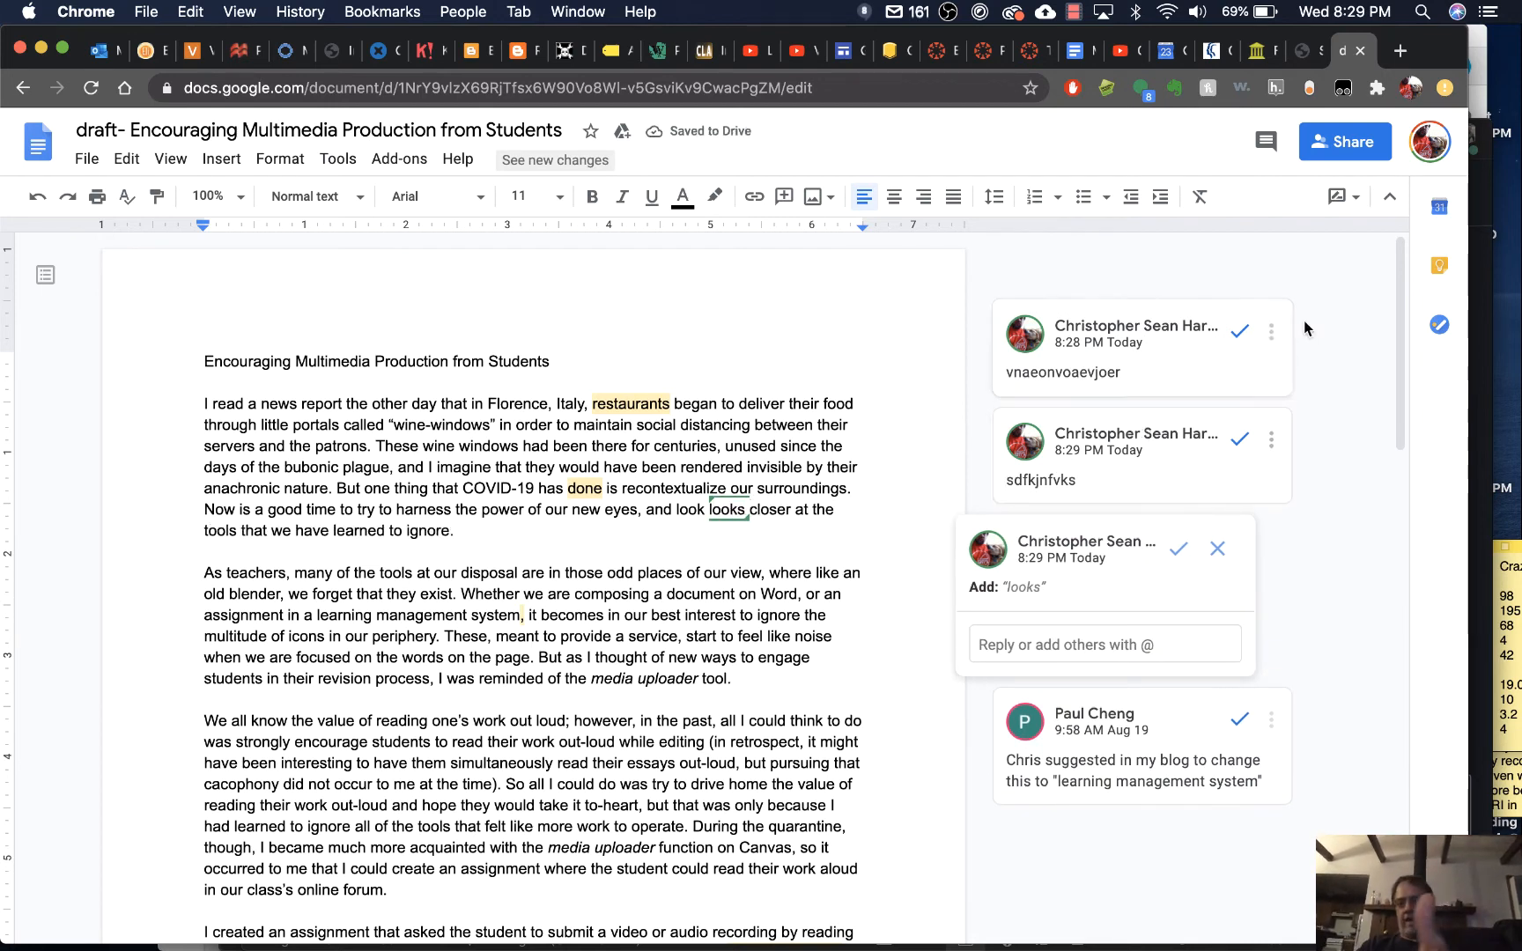
pyautogui.click(1350, 208)
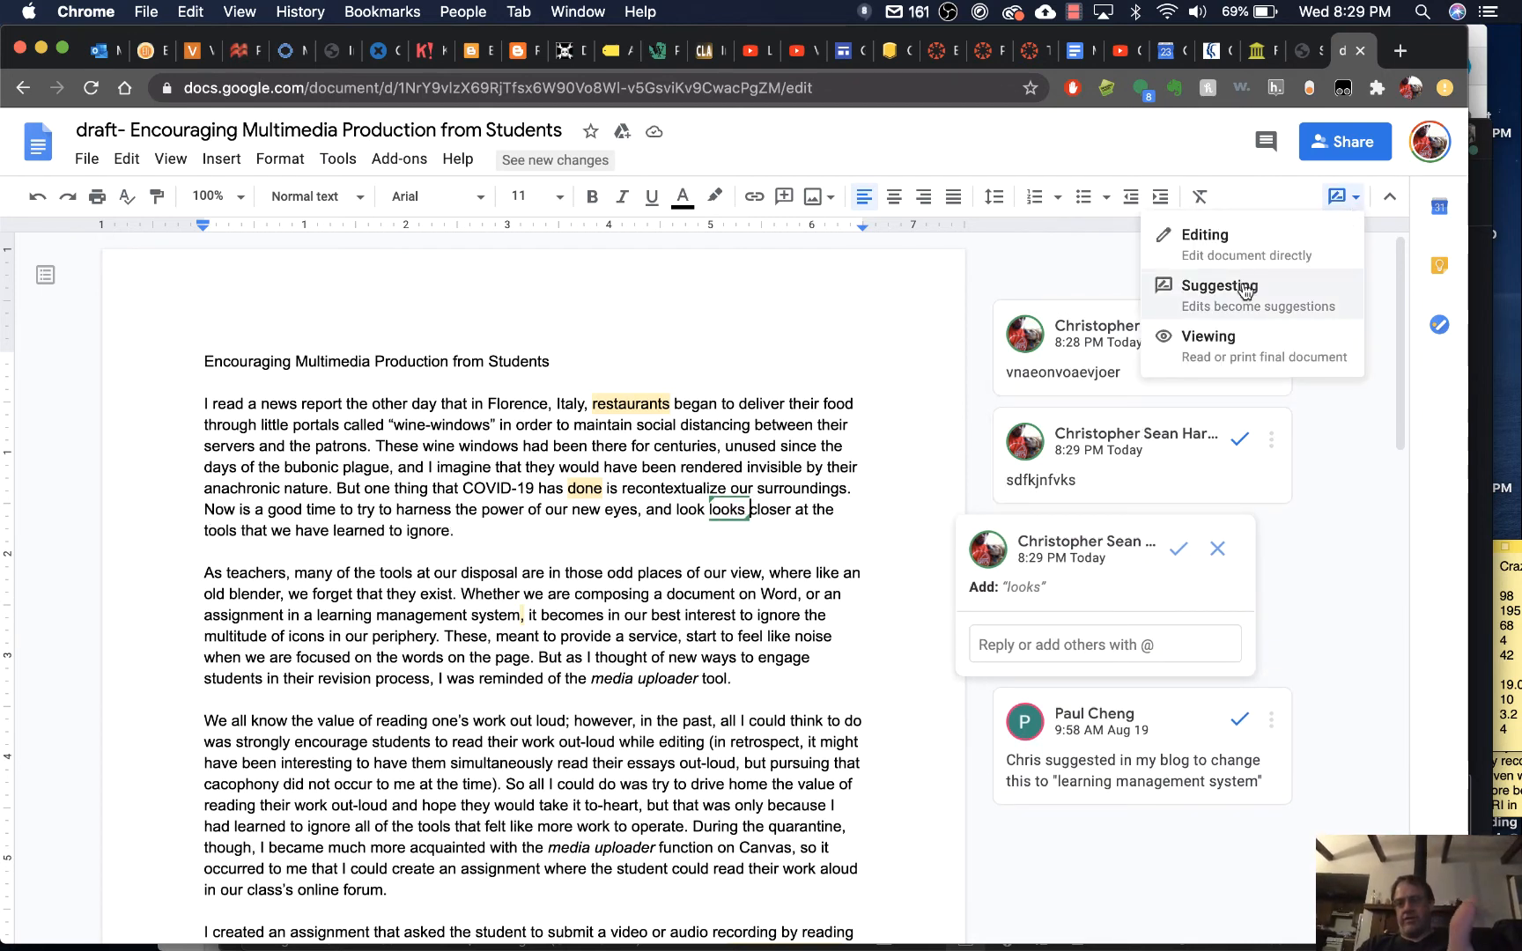
pyautogui.click(1232, 312)
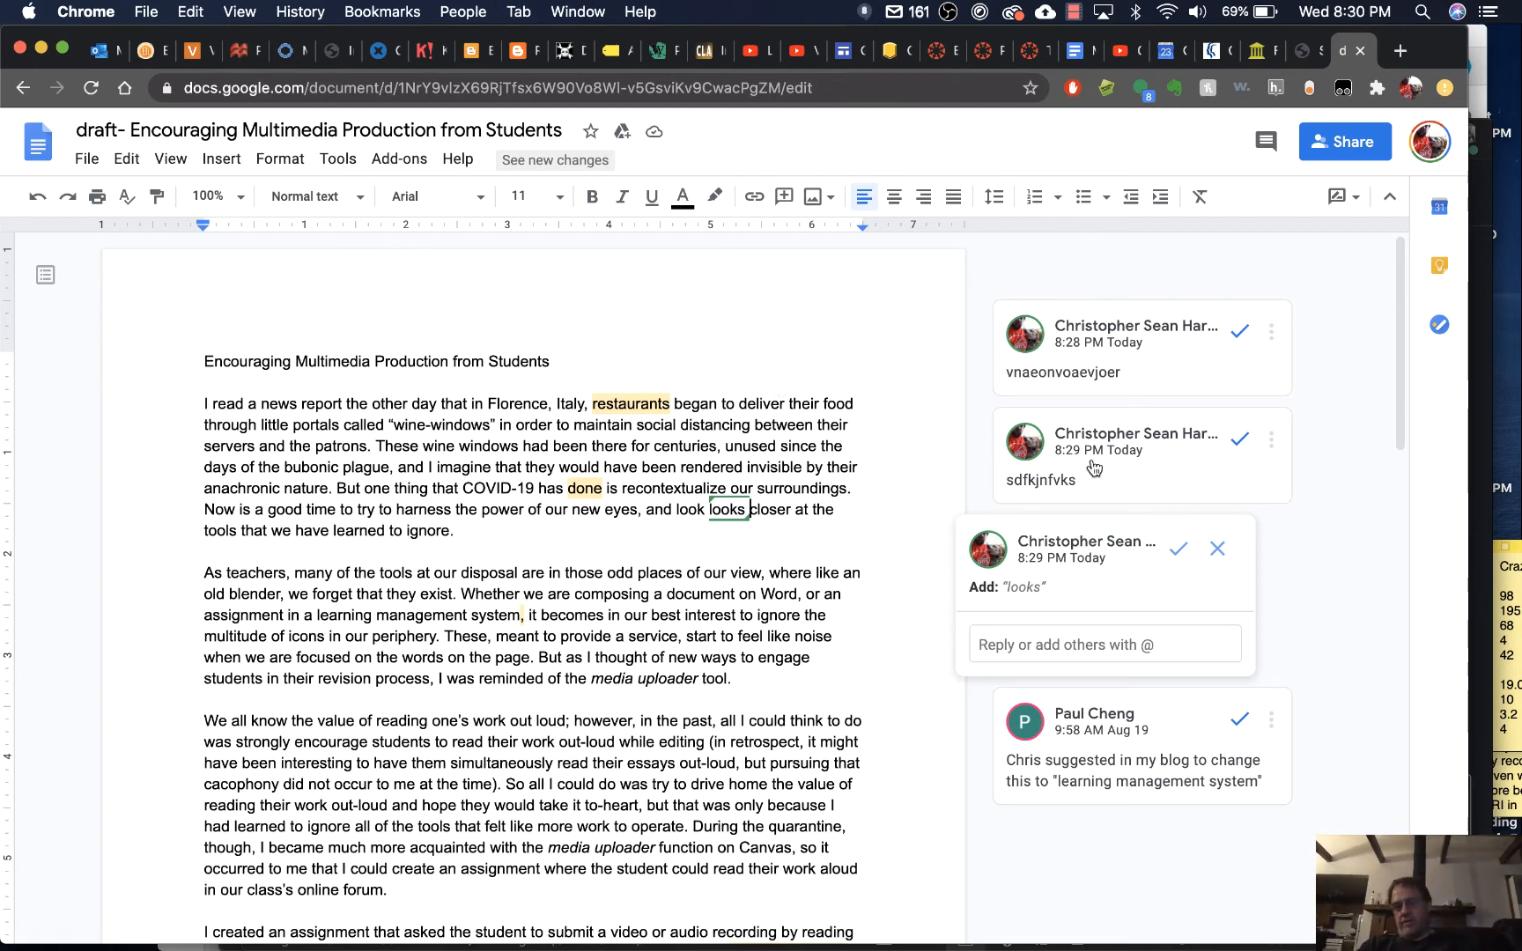
pyautogui.click(1219, 550)
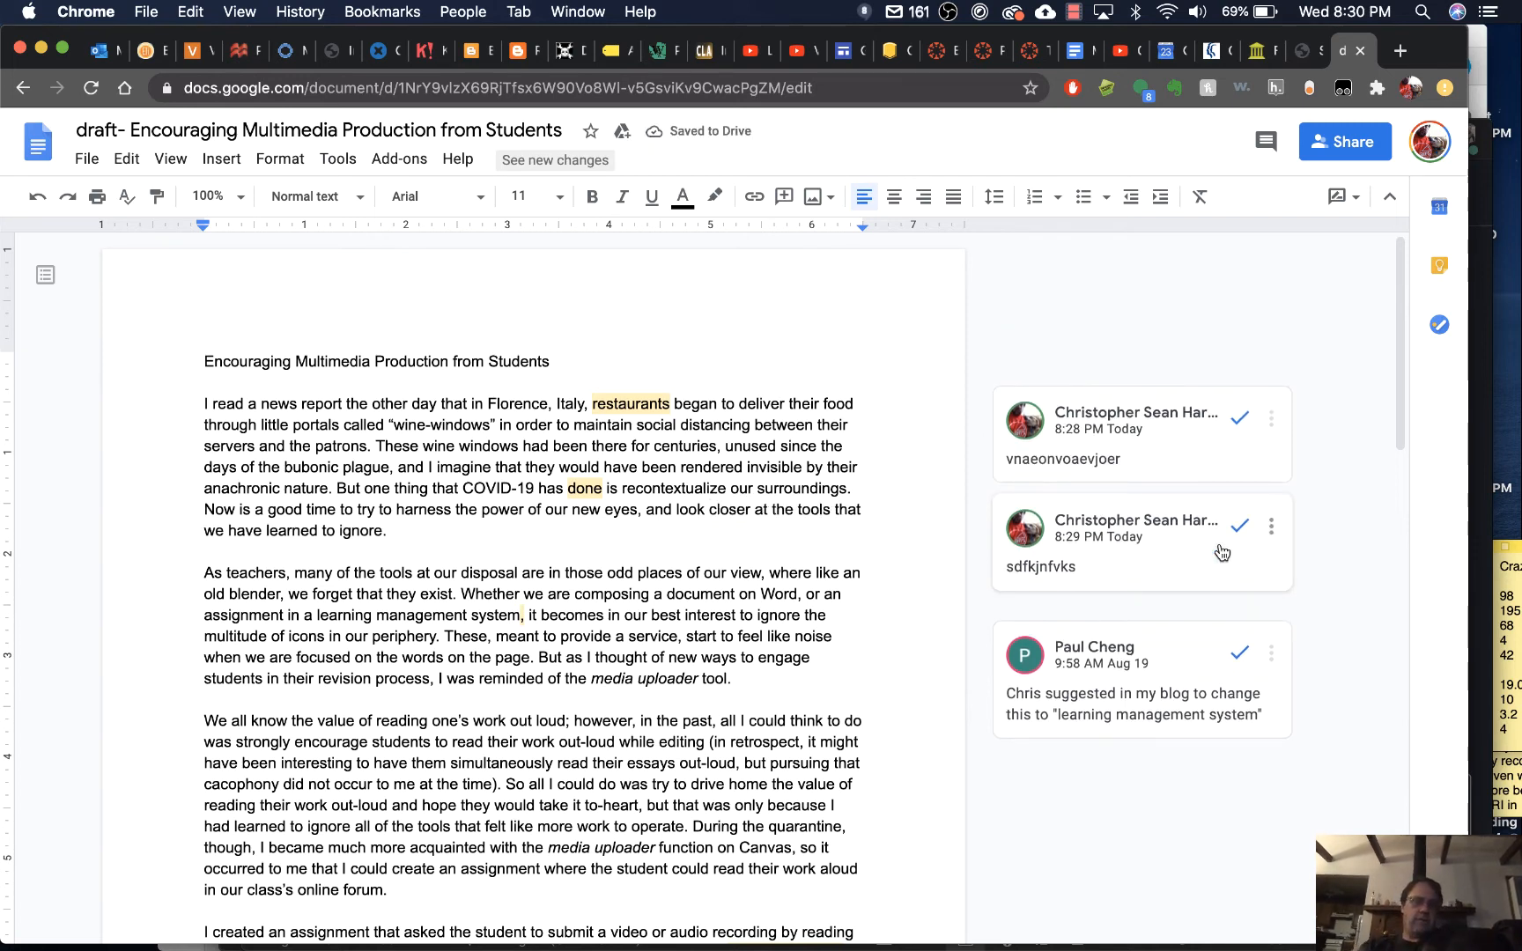
# Look through the installed document add-ons, including Track Changes and the Change Case options.
pyautogui.click(394, 163)
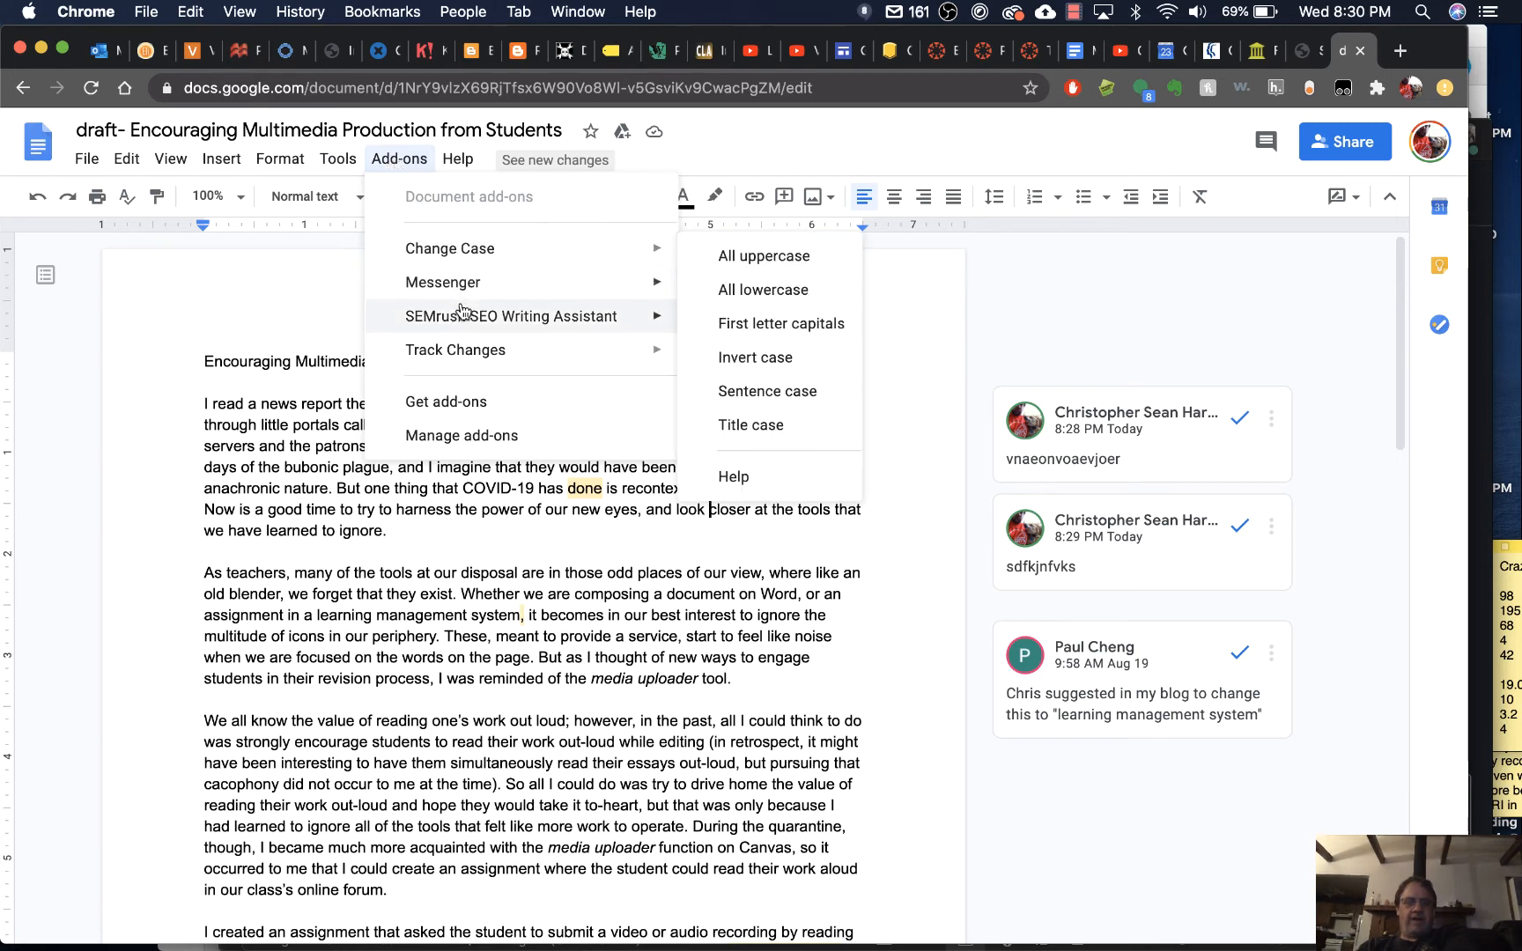
pyautogui.moveTo(486, 348)
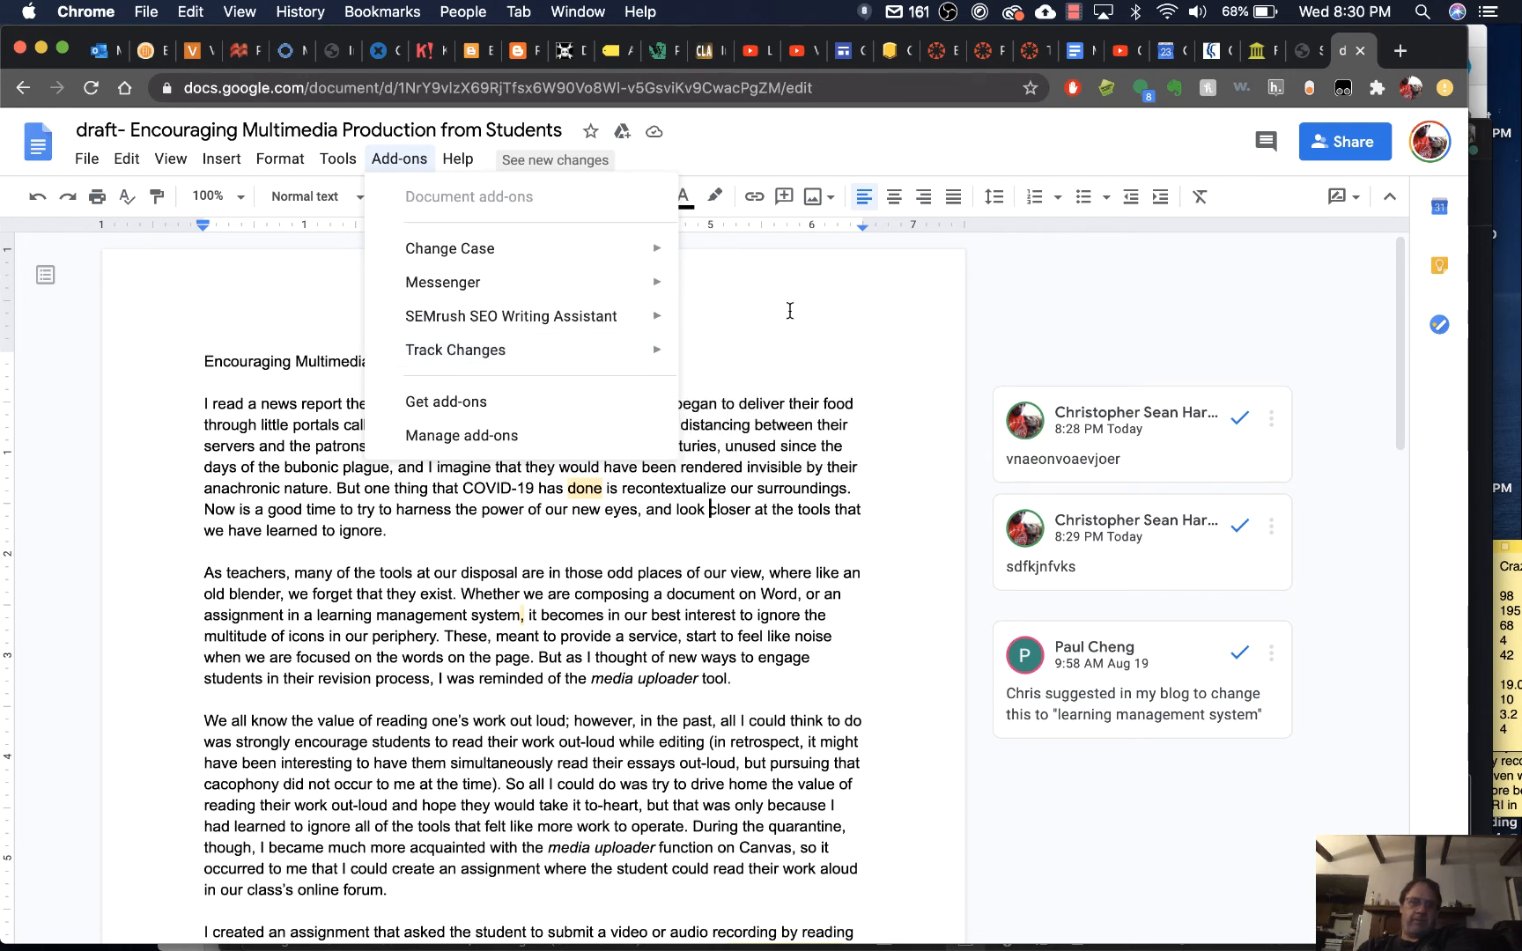
pyautogui.click(850, 287)
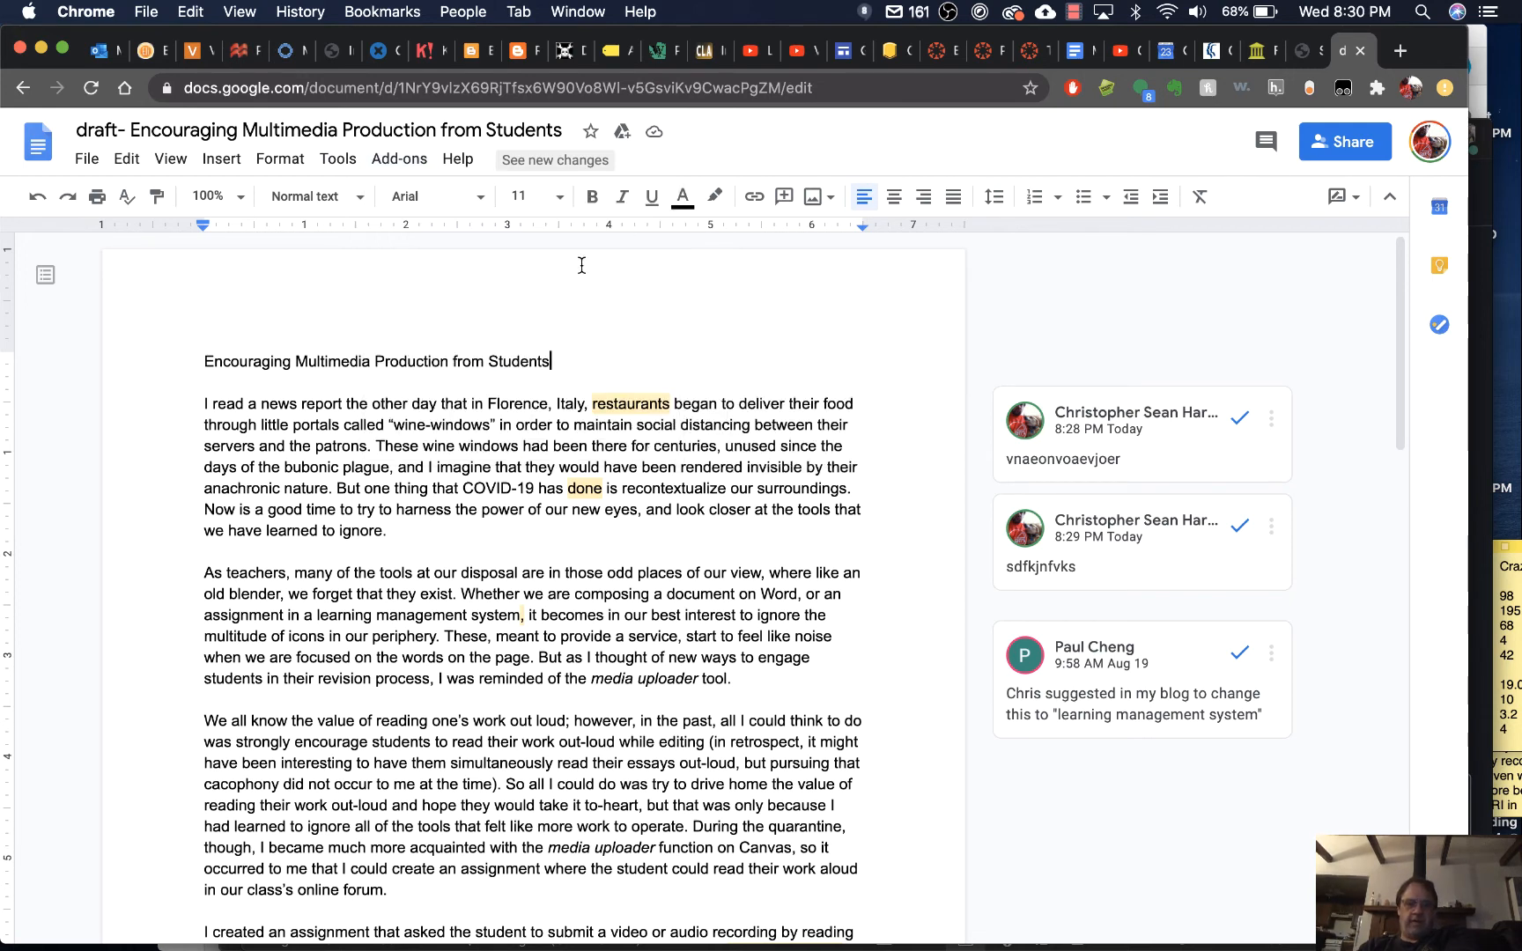
pyautogui.click(393, 164)
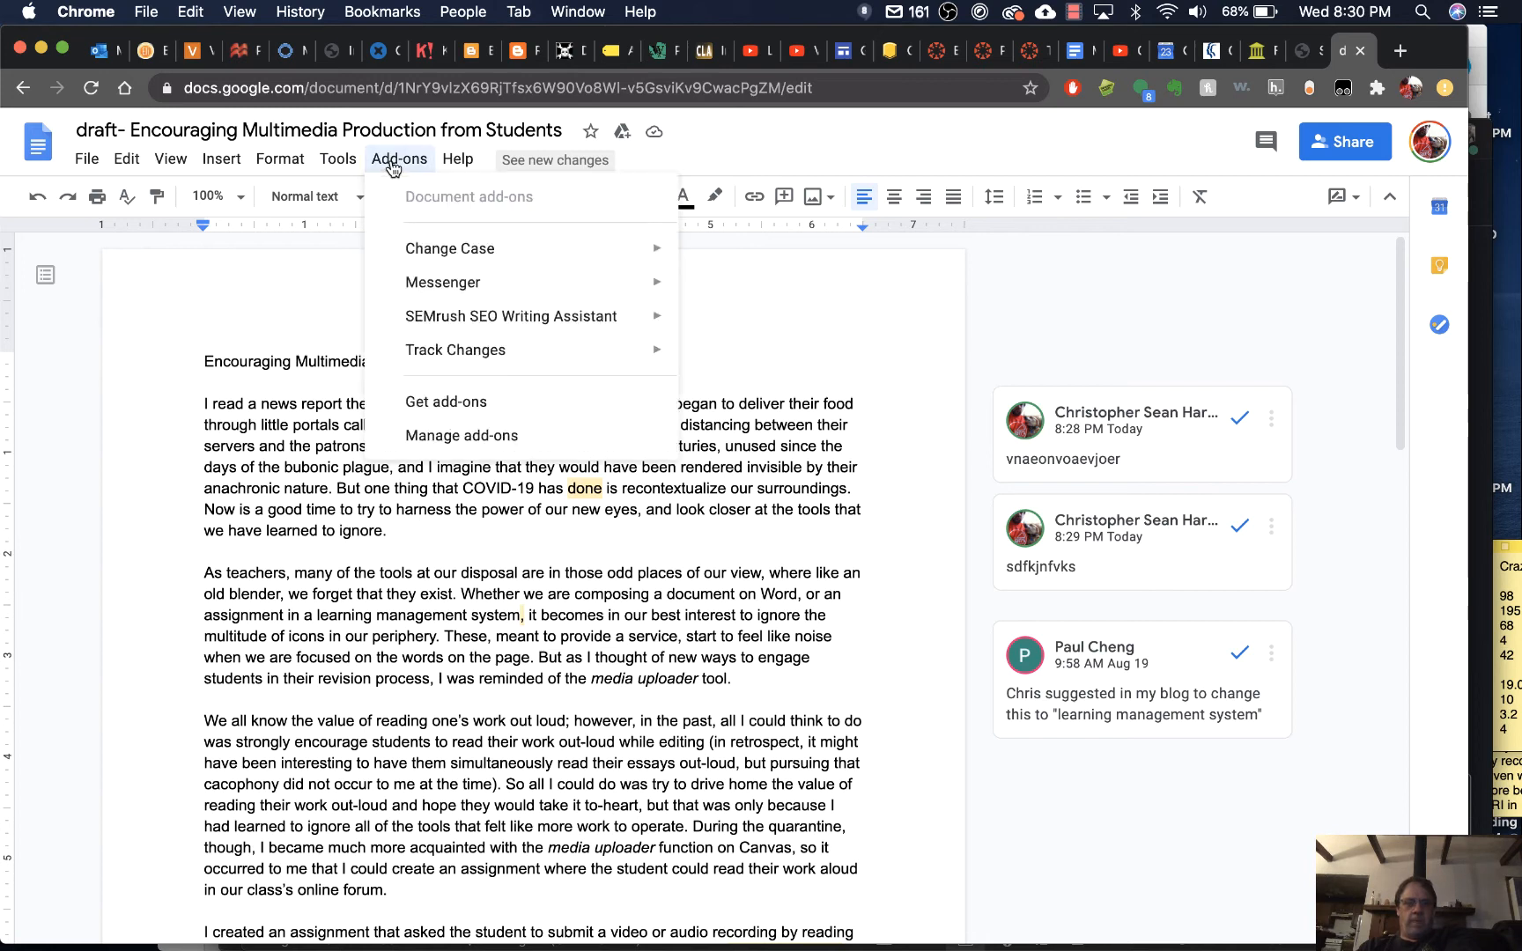
pyautogui.moveTo(448, 247)
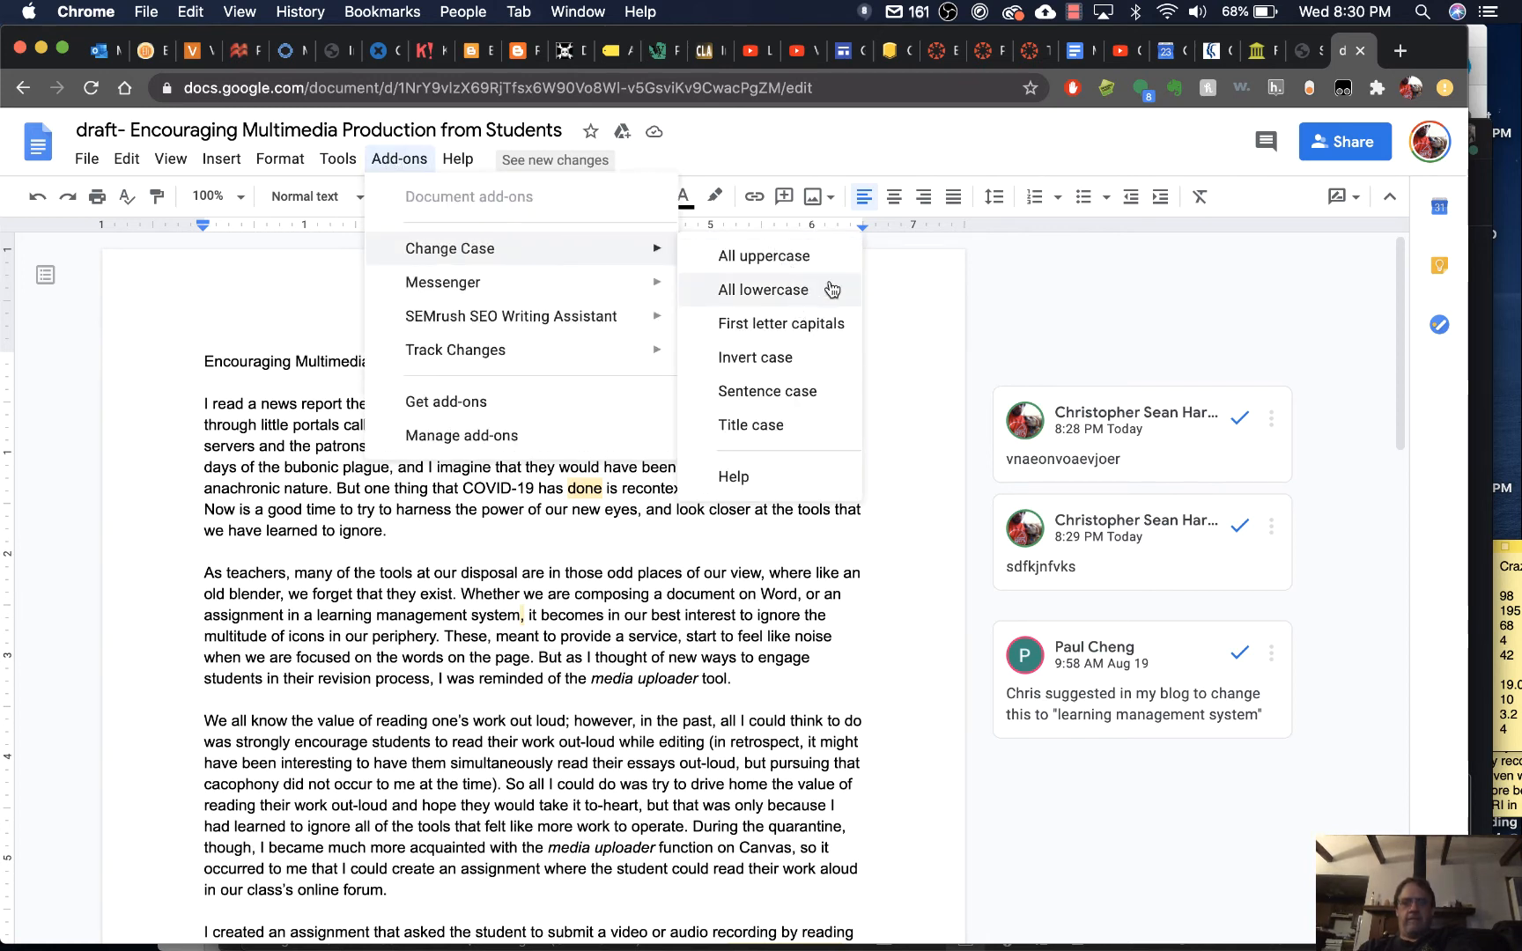
pyautogui.click(1055, 300)
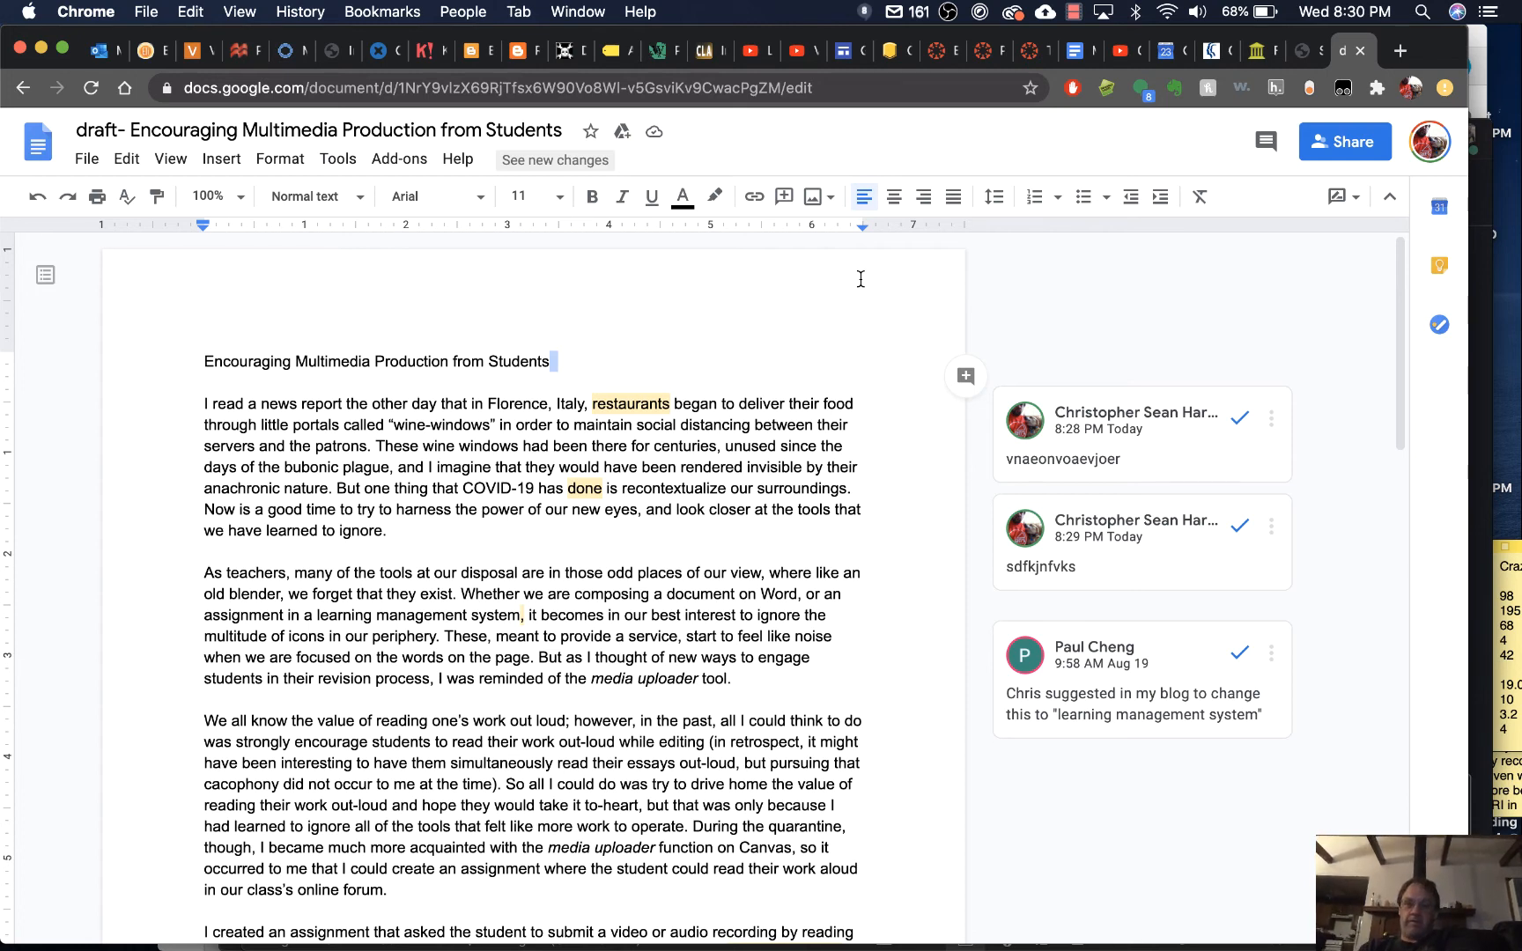
# Share the document with anyone with the link as Editor, and copy the sharing link.
pyautogui.click(1357, 139)
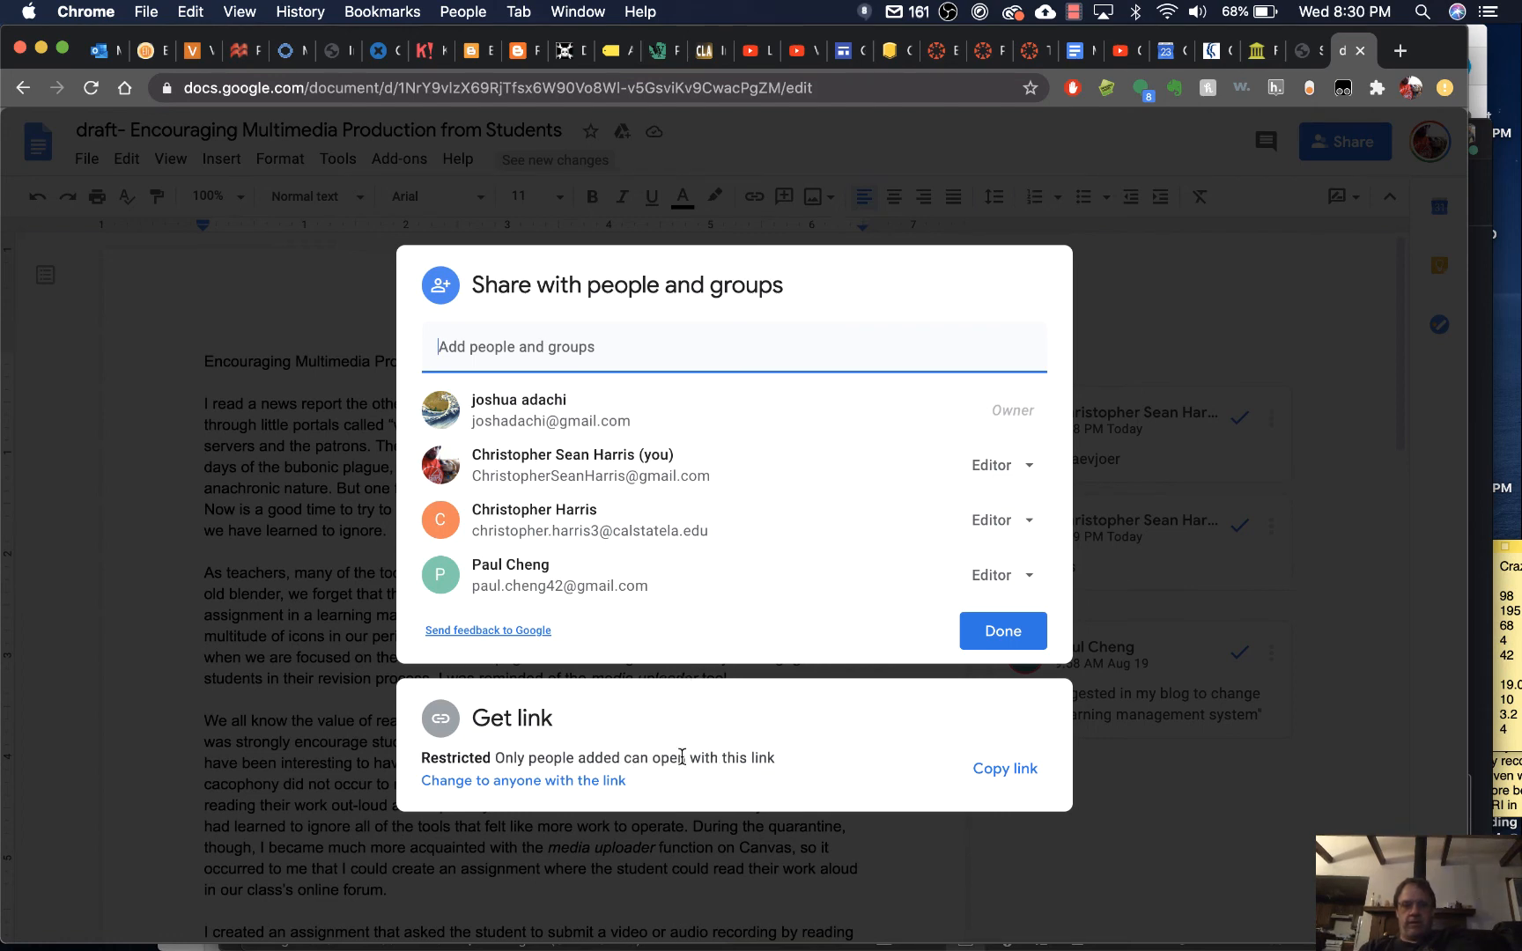
pyautogui.click(1005, 769)
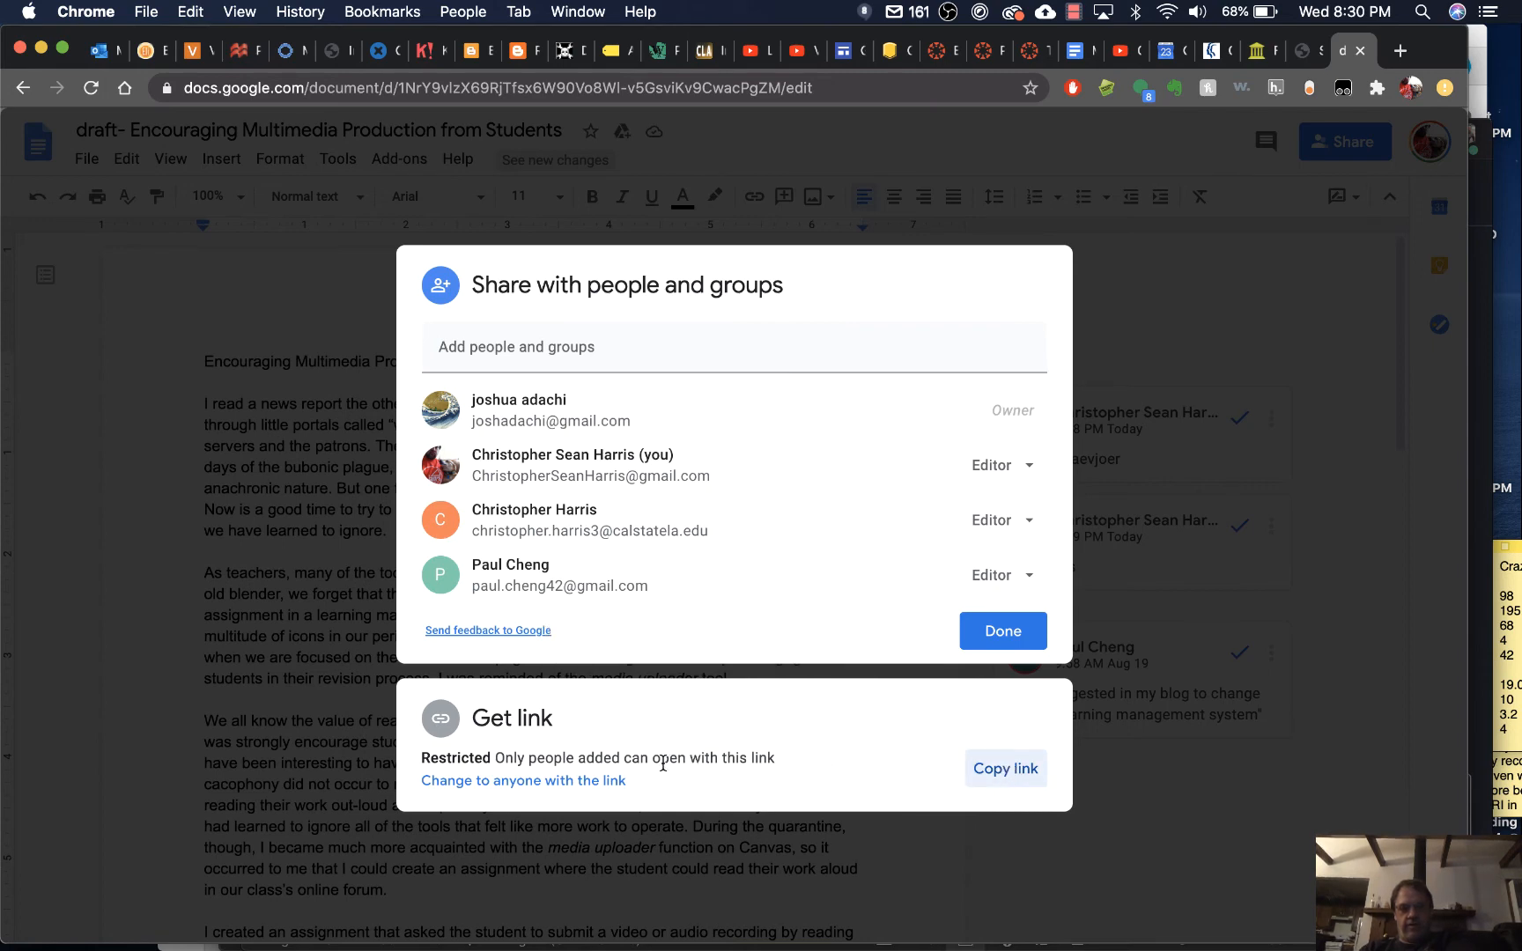
pyautogui.click(561, 779)
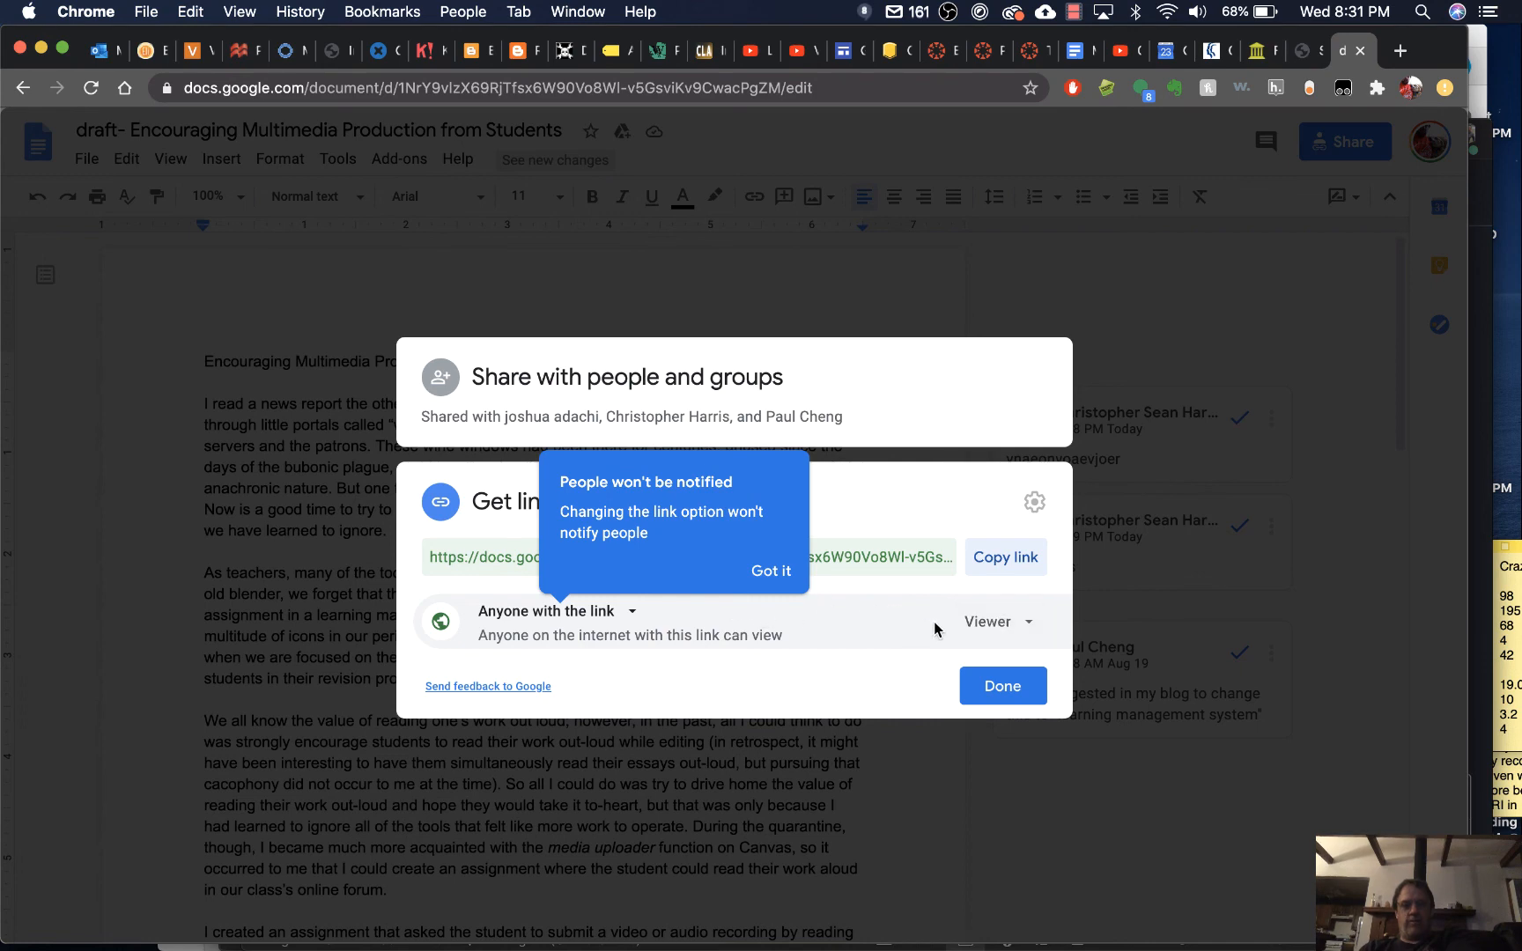
pyautogui.click(1036, 625)
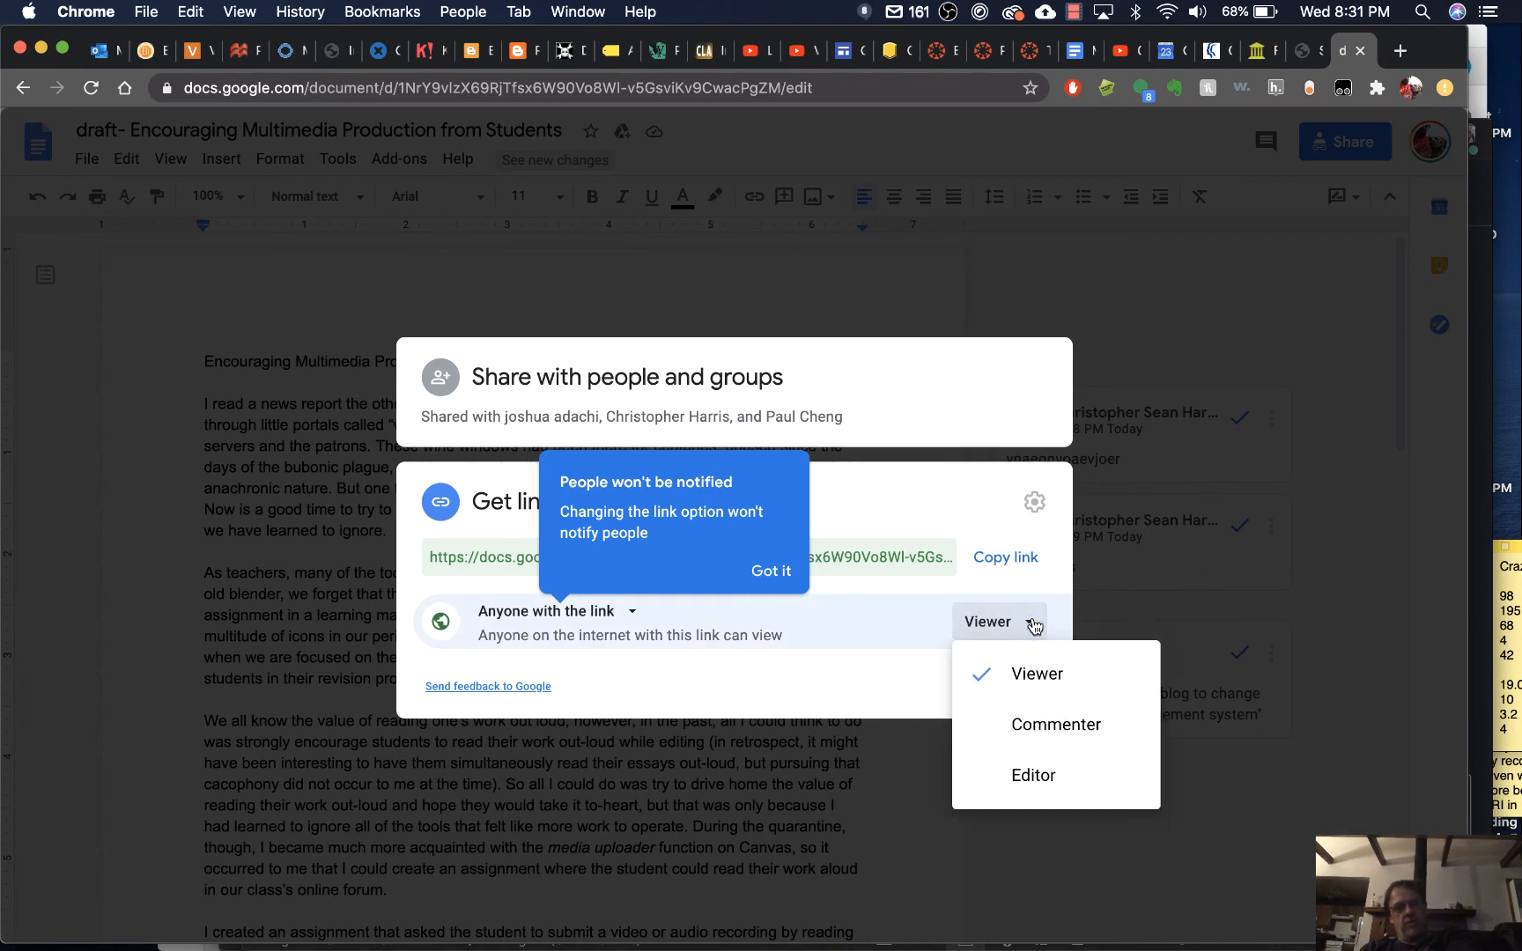
pyautogui.click(1066, 777)
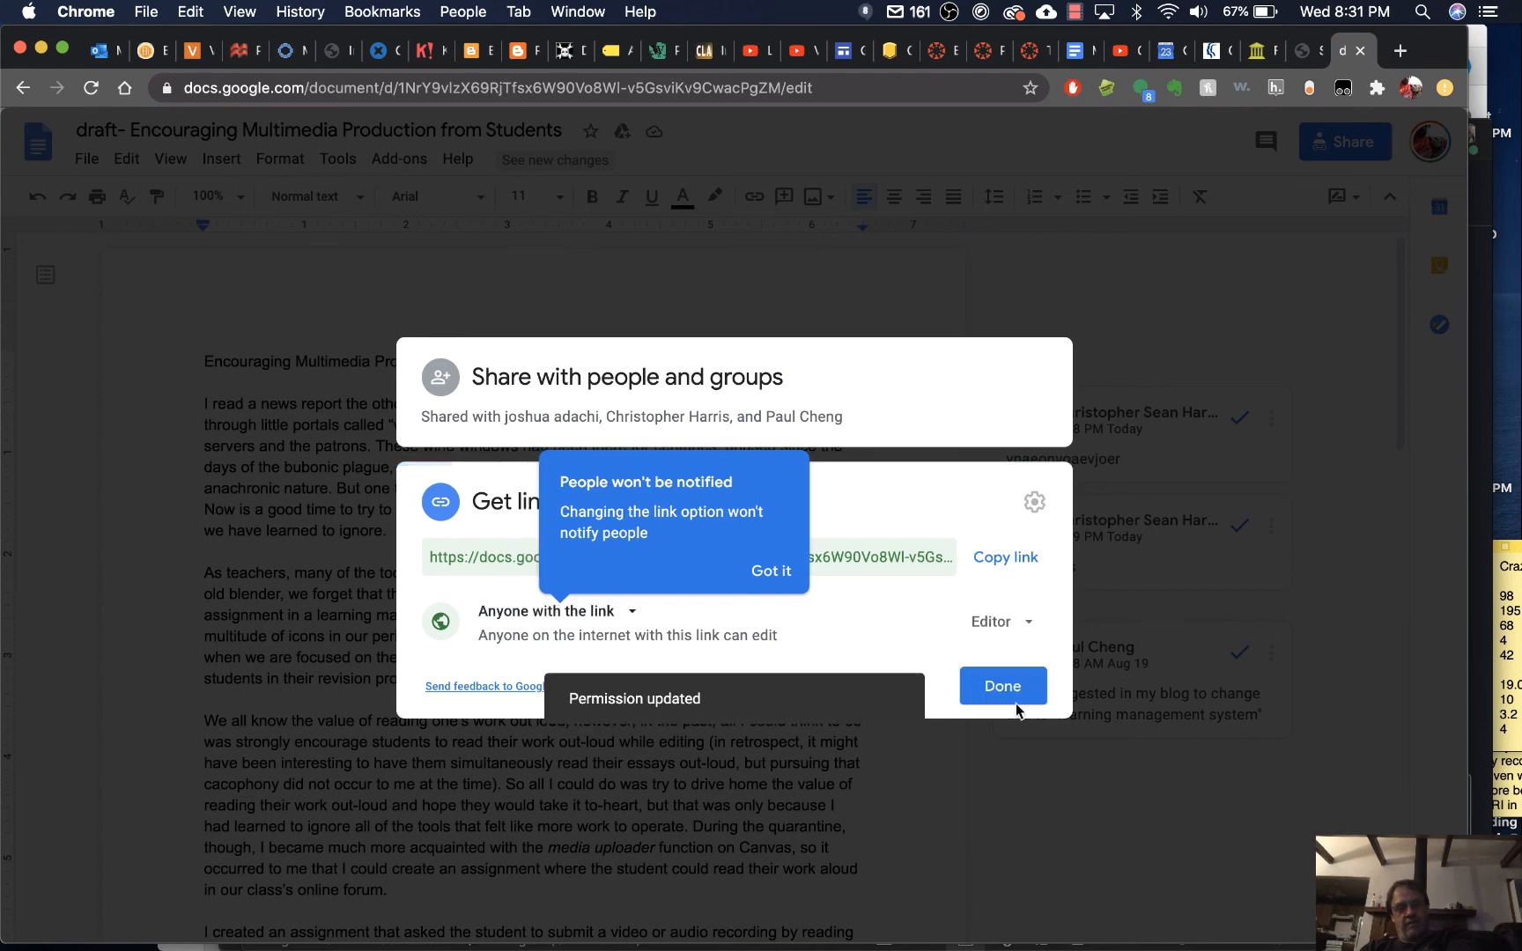
pyautogui.click(986, 562)
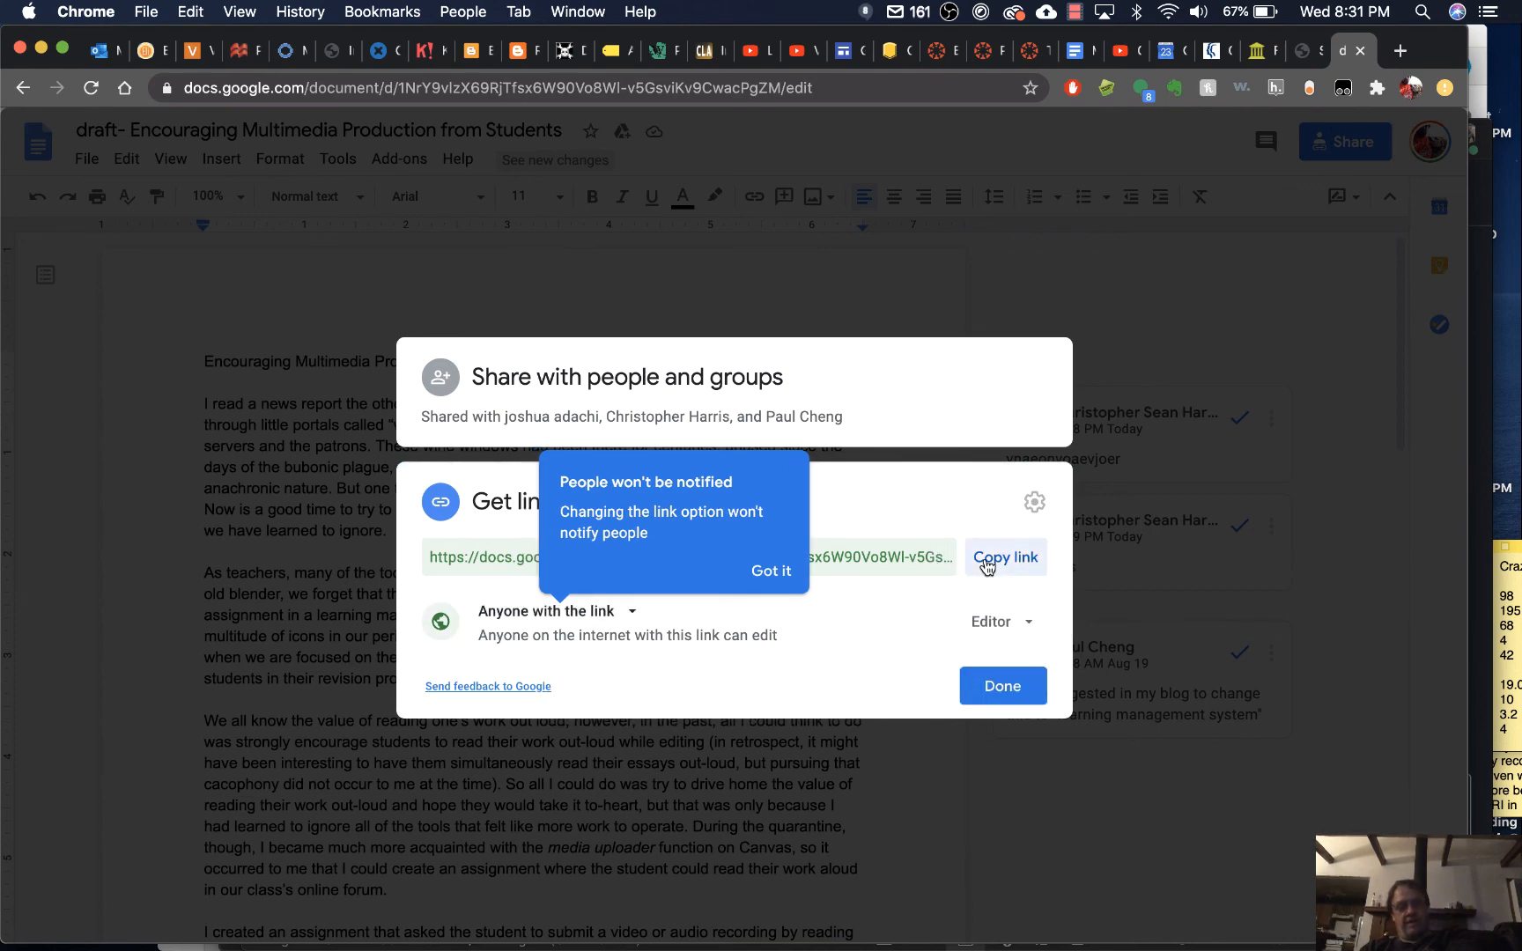
pyautogui.click(1006, 683)
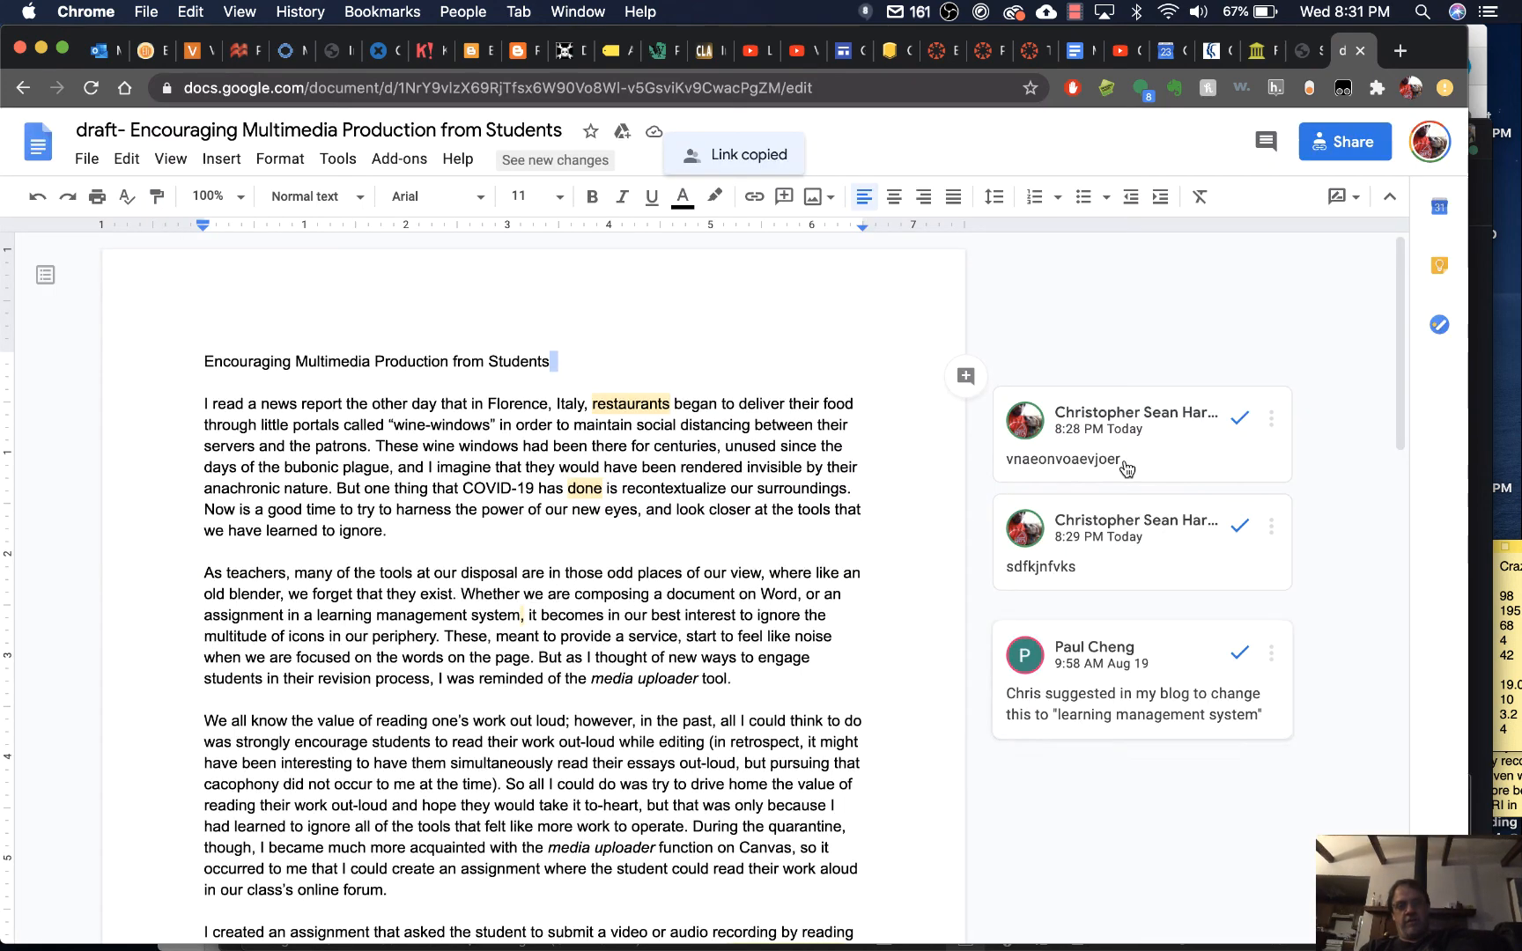
pyautogui.click(1341, 196)
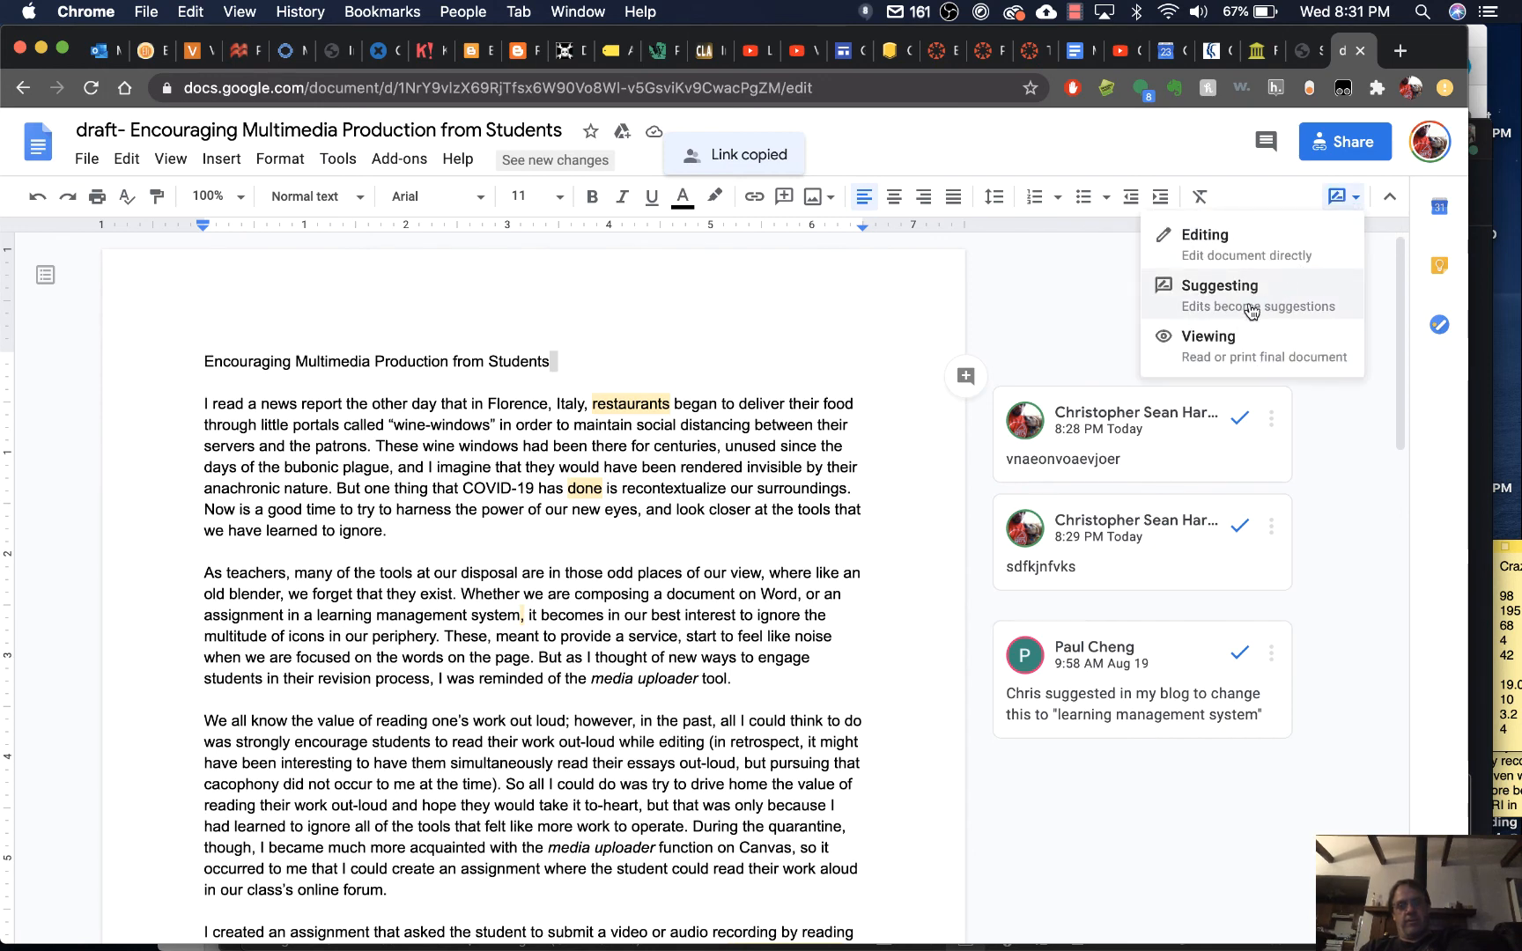
pyautogui.click(1219, 302)
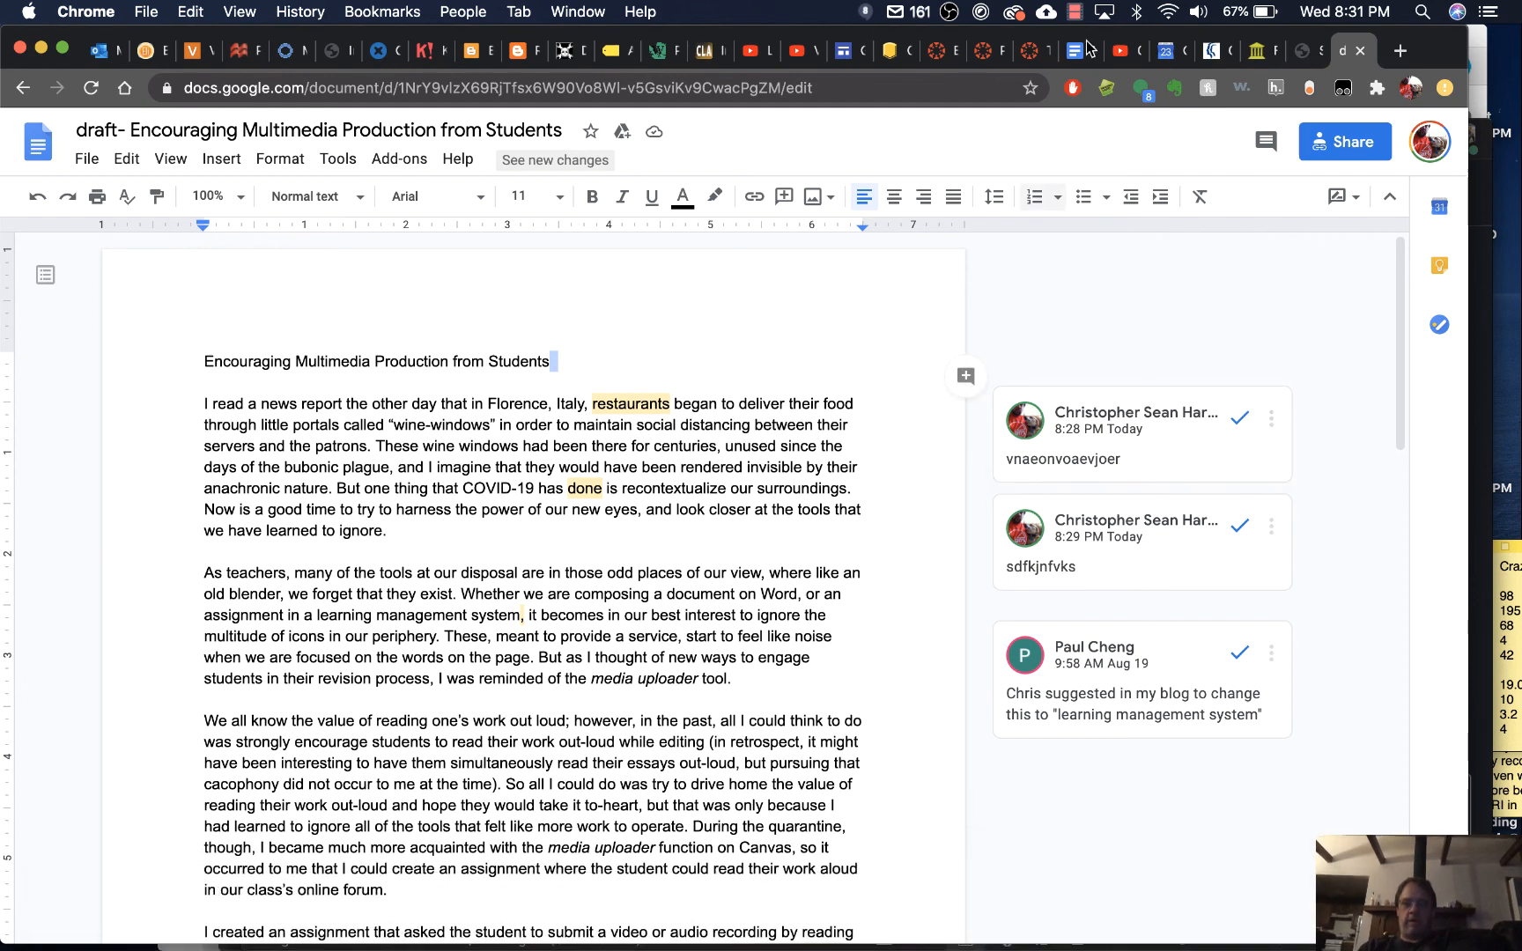
pyautogui.click(1075, 11)
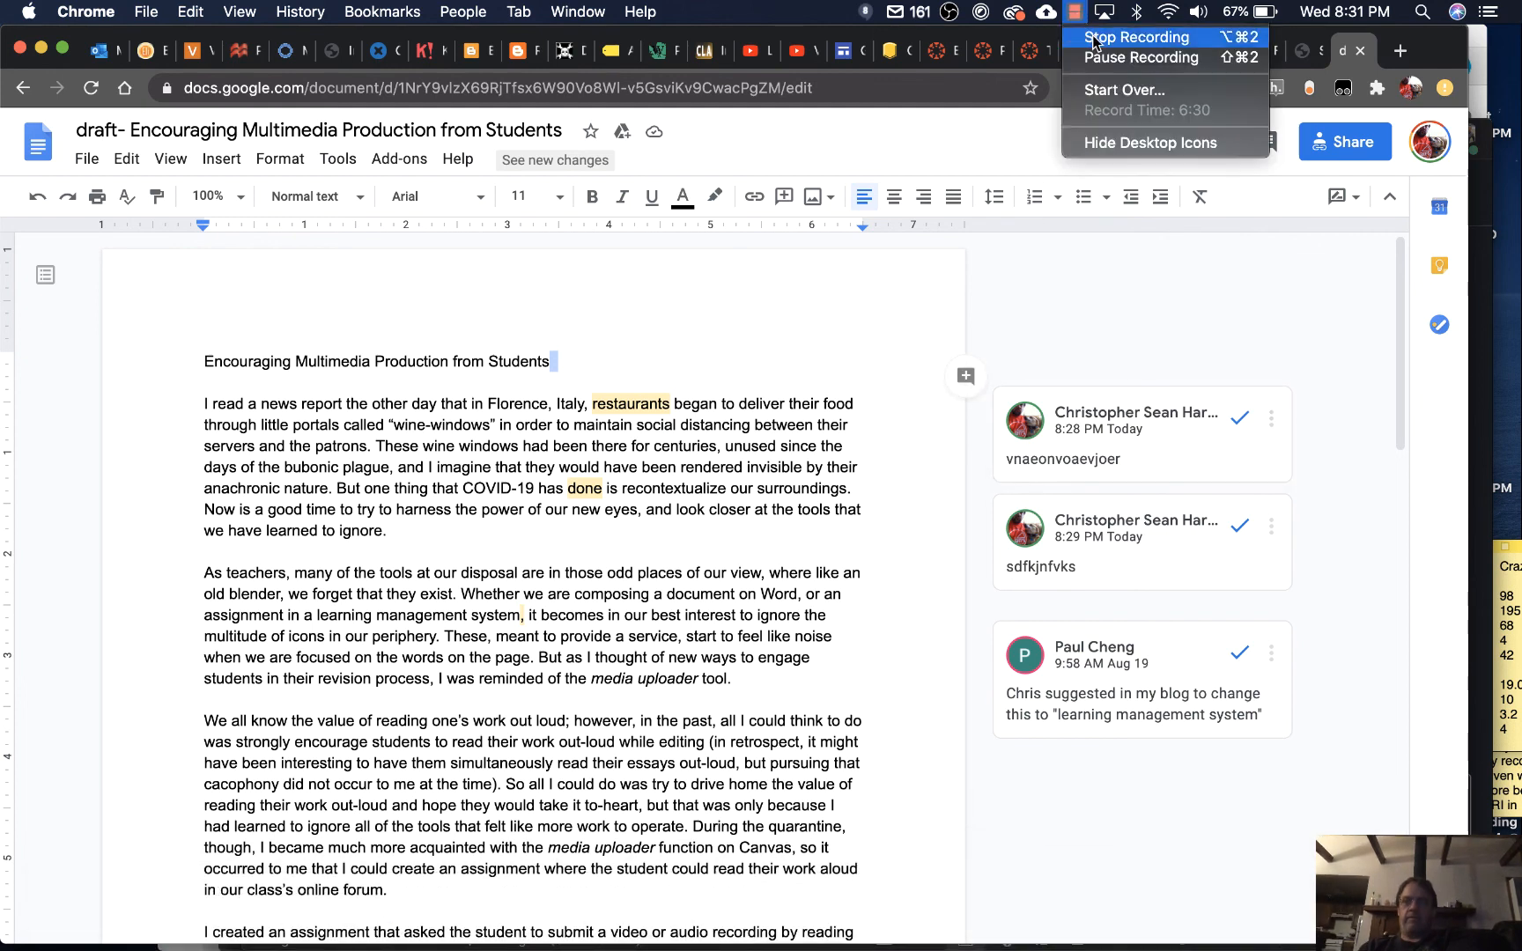